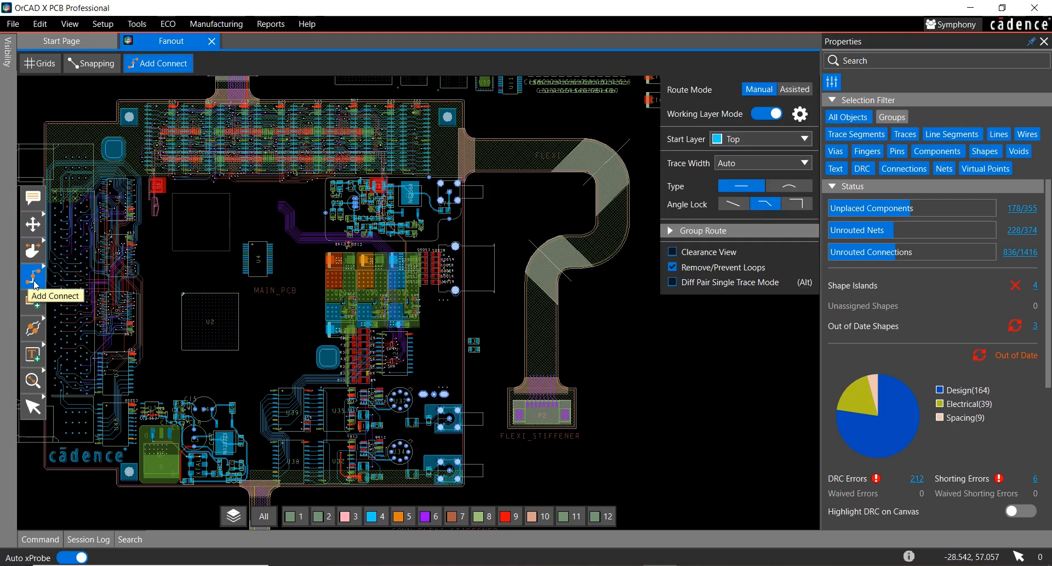
Step: Start the Fanout command for the board
{"action": "left_click", "coordinate": [35, 281]}
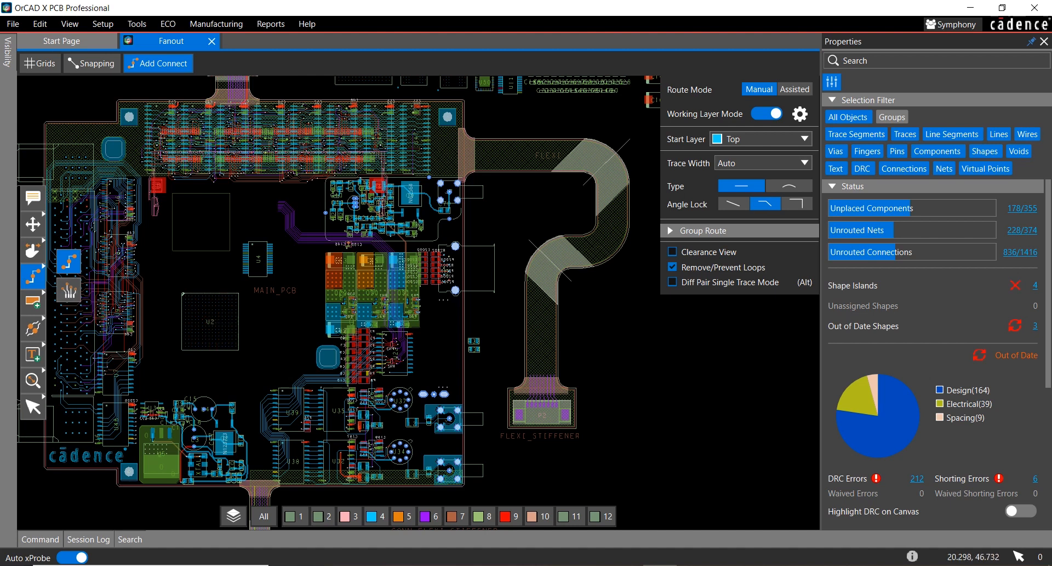
{"action": "scroll", "coordinate": [198, 316], "scroll_direction": "up", "scroll_amount": 3}
{"action": "left_click", "coordinate": [65, 290]}
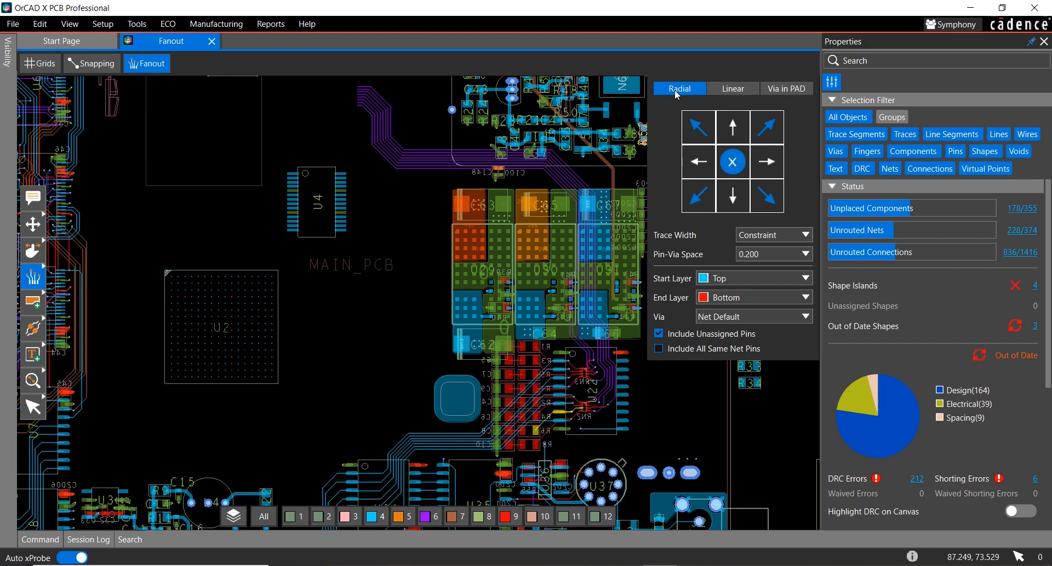
Step: Review the Linear fanout patterns In, Out and In/Out and the Via in PAD settings, and return to Radial
{"action": "left_click", "coordinate": [733, 91]}
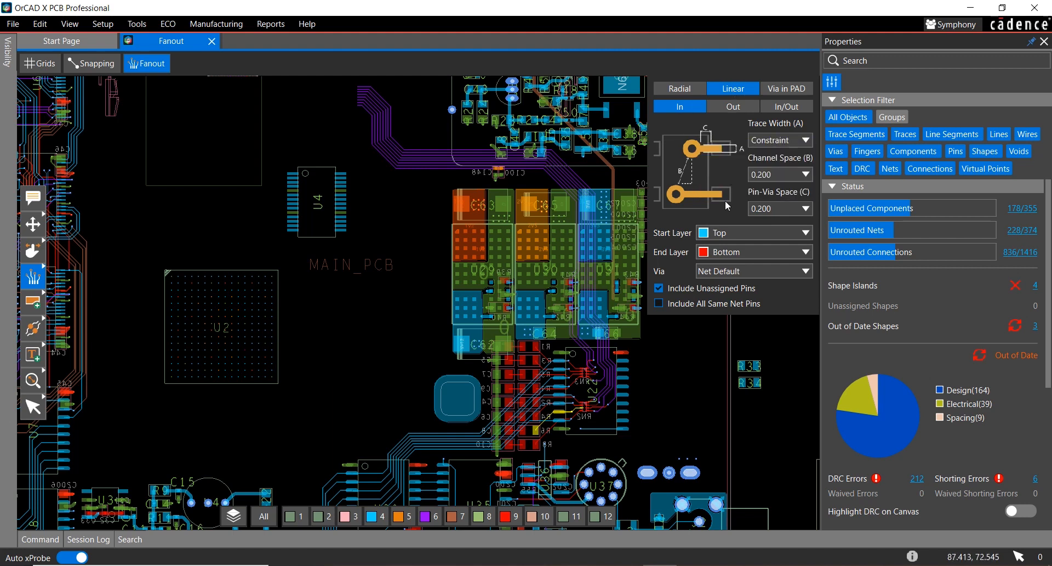
{"action": "left_click", "coordinate": [734, 109]}
{"action": "left_click", "coordinate": [780, 107]}
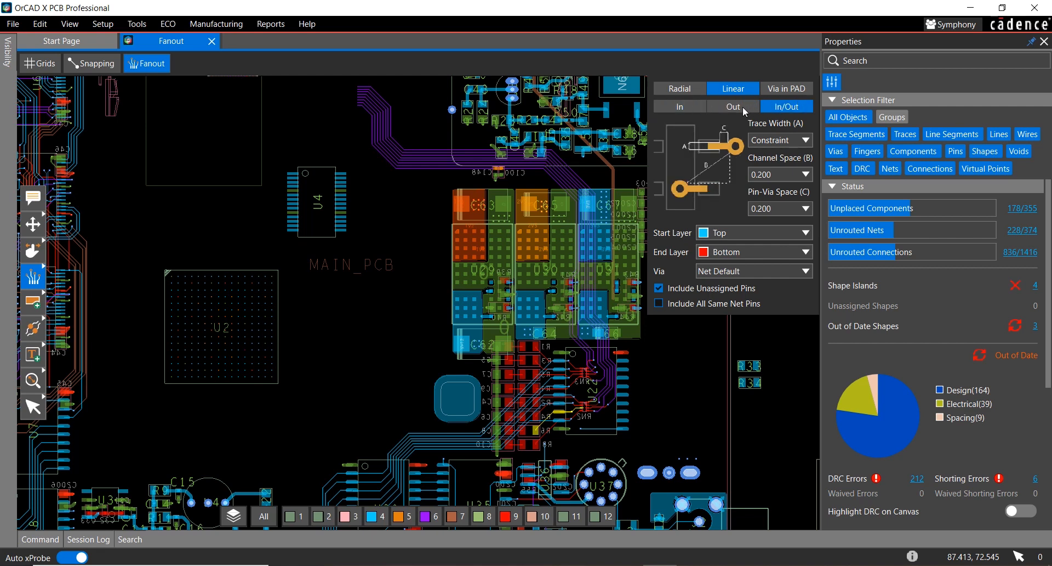
{"action": "left_click", "coordinate": [690, 109]}
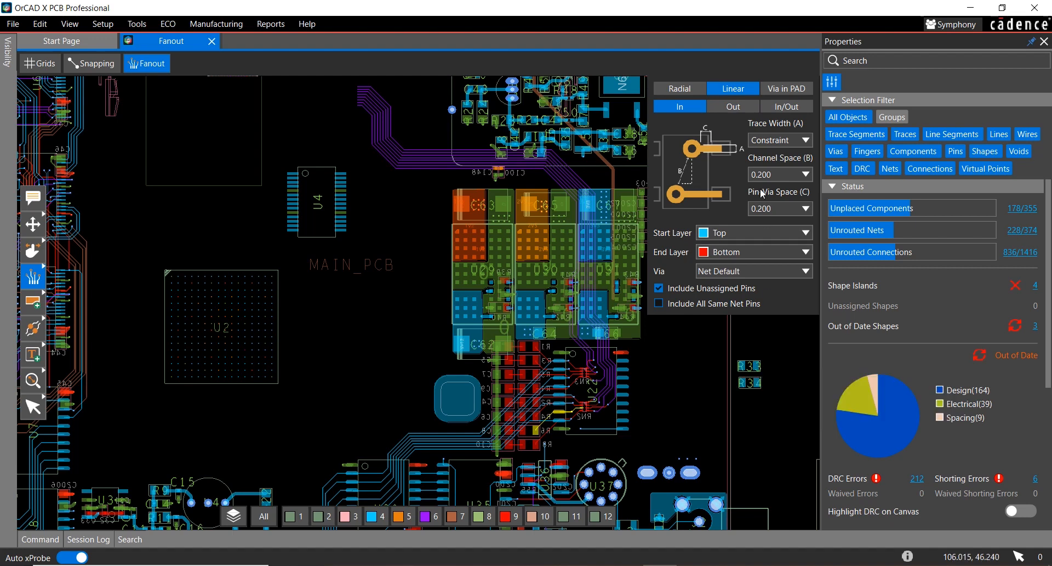
{"action": "left_click", "coordinate": [783, 91]}
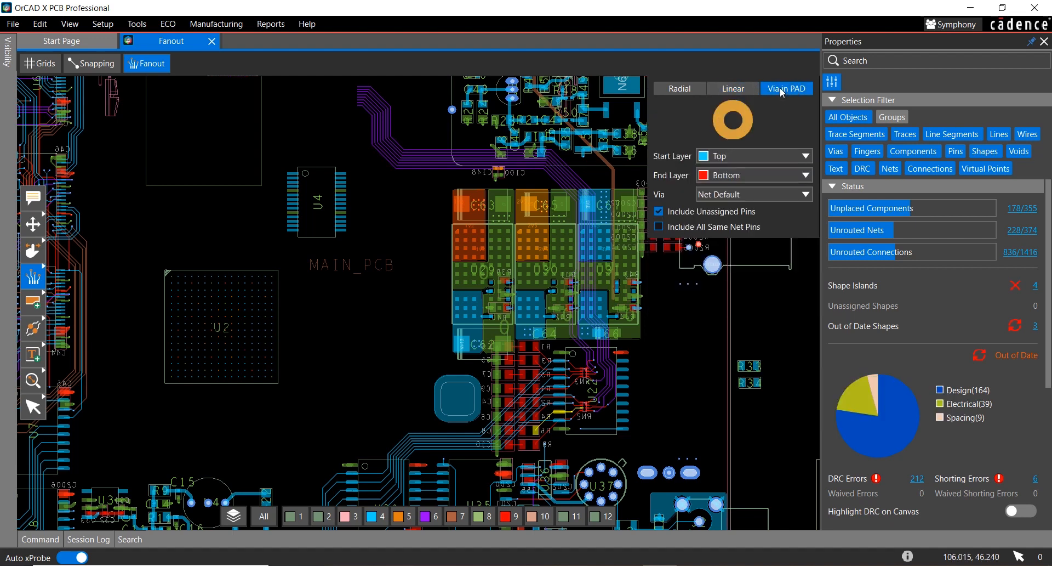
{"action": "left_click", "coordinate": [677, 91]}
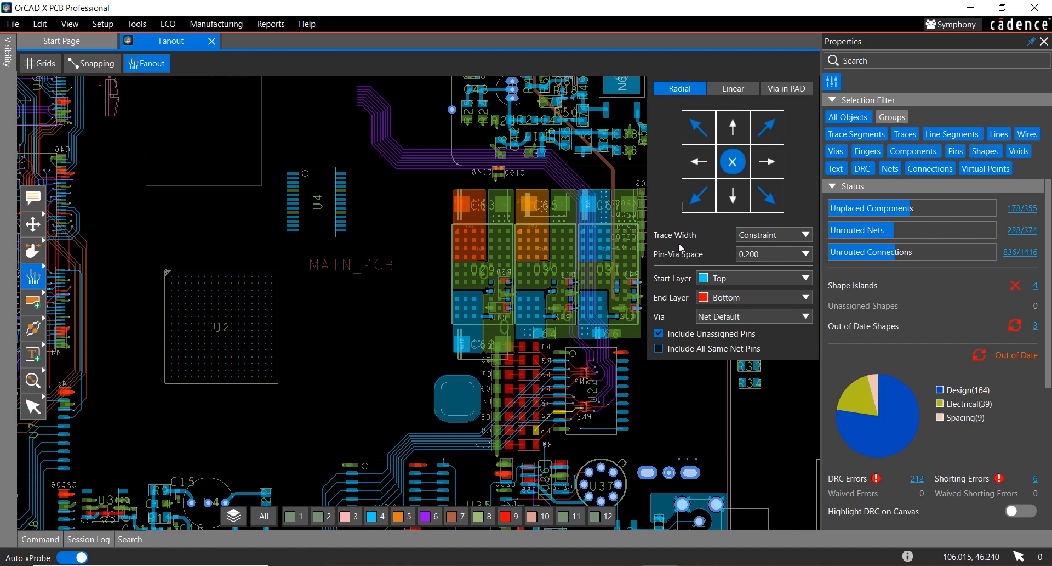
Step: Examine the available trace width choices for the Radial fanout and the Linear Out fanout
{"action": "left_click", "coordinate": [806, 236]}
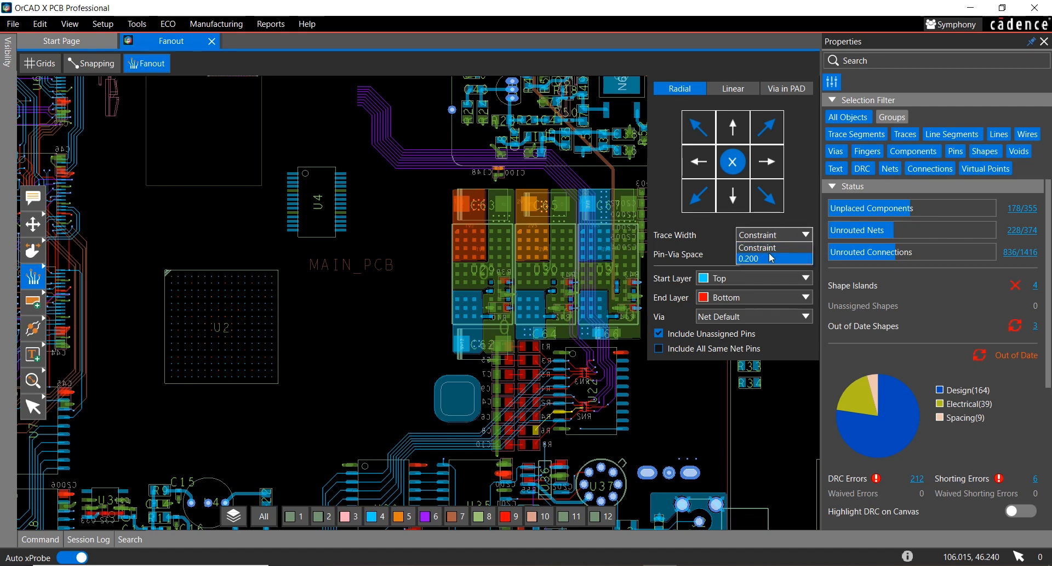
{"action": "left_click", "coordinate": [795, 210]}
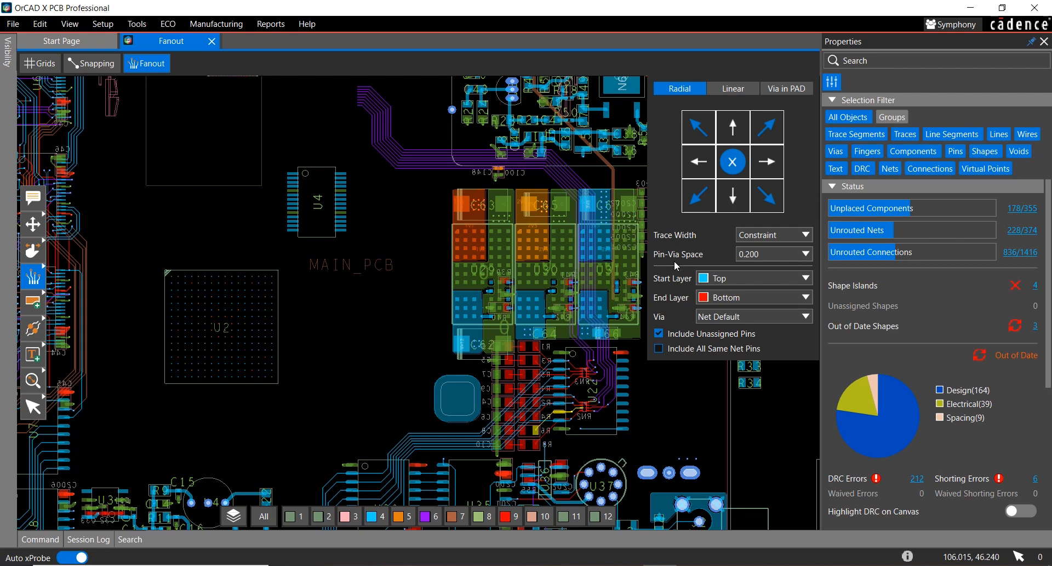
{"action": "left_click", "coordinate": [735, 91]}
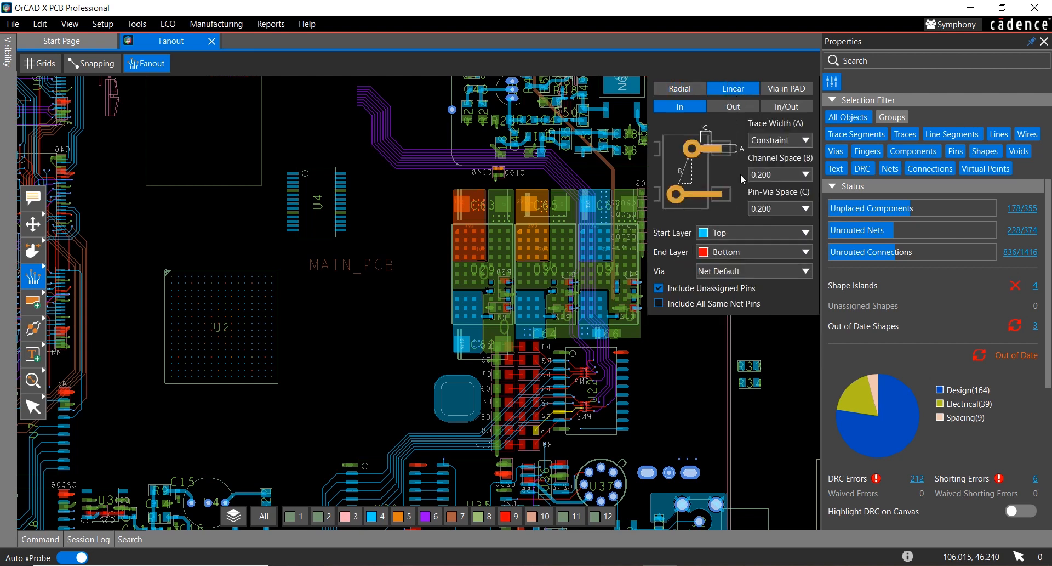
{"action": "left_click", "coordinate": [734, 108]}
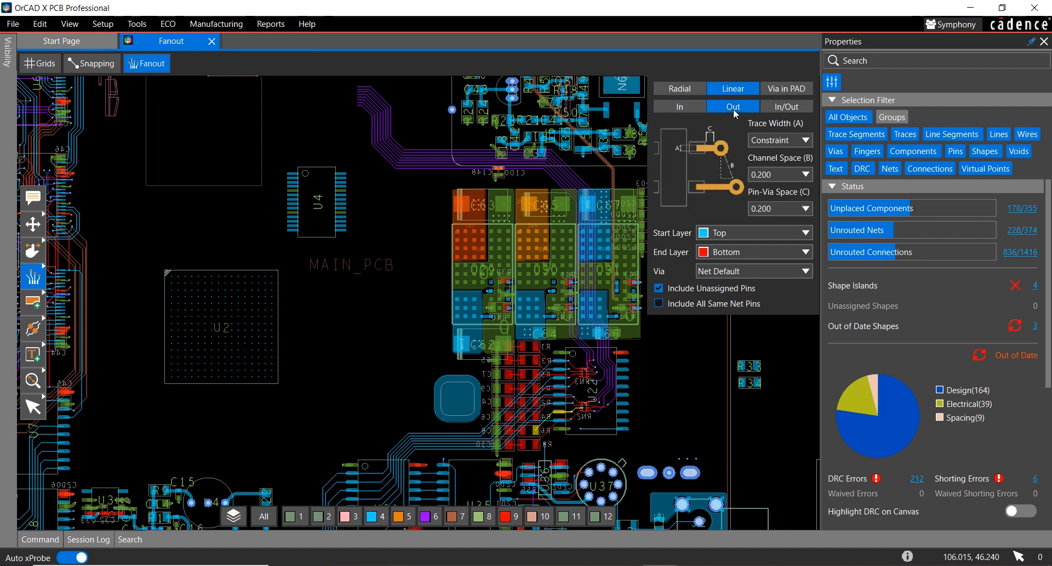
{"action": "left_click", "coordinate": [806, 141]}
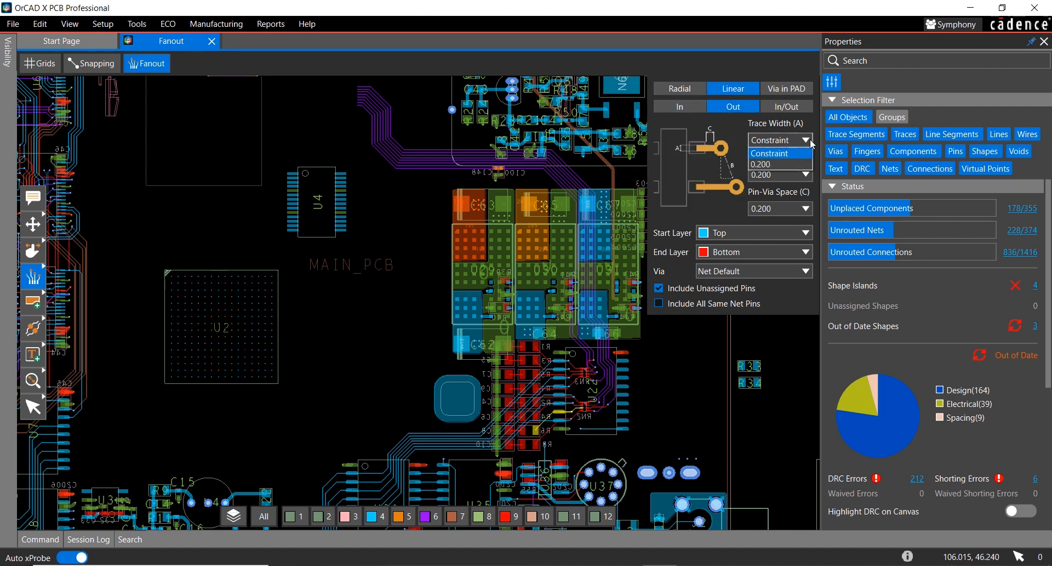
{"action": "left_click", "coordinate": [728, 125]}
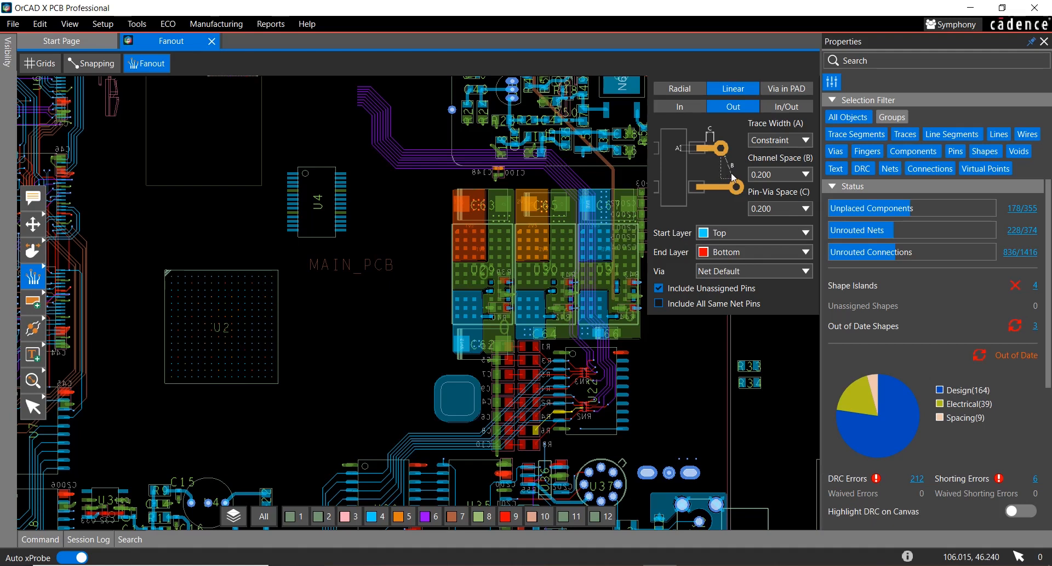
Step: Compare the Linear In/Out, Out and In previews and the Via in PAD option, ending on Radial
{"action": "left_click", "coordinate": [782, 110]}
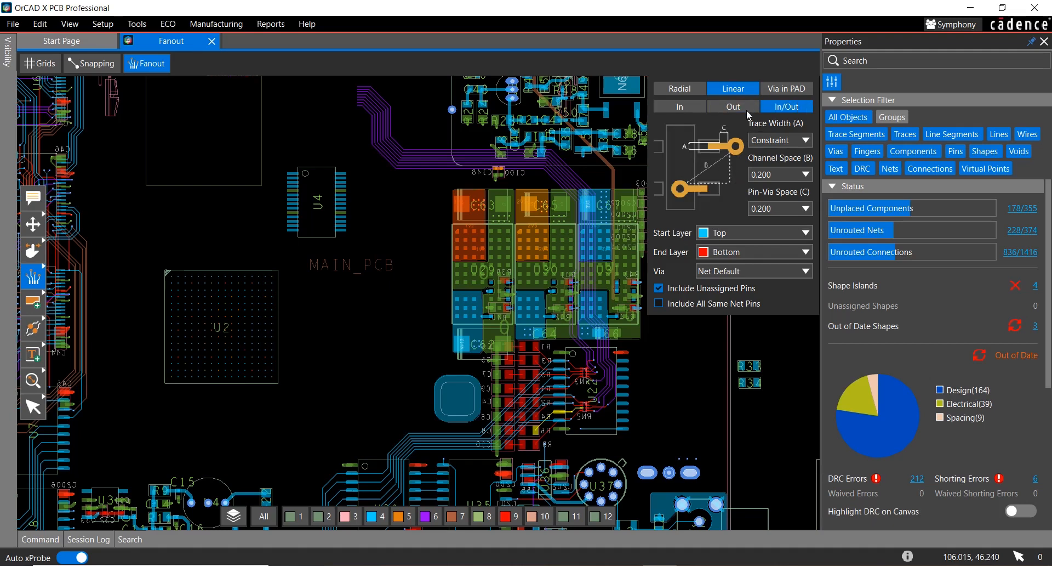
{"action": "left_click", "coordinate": [747, 110]}
{"action": "left_click", "coordinate": [692, 110]}
{"action": "left_click", "coordinate": [780, 89]}
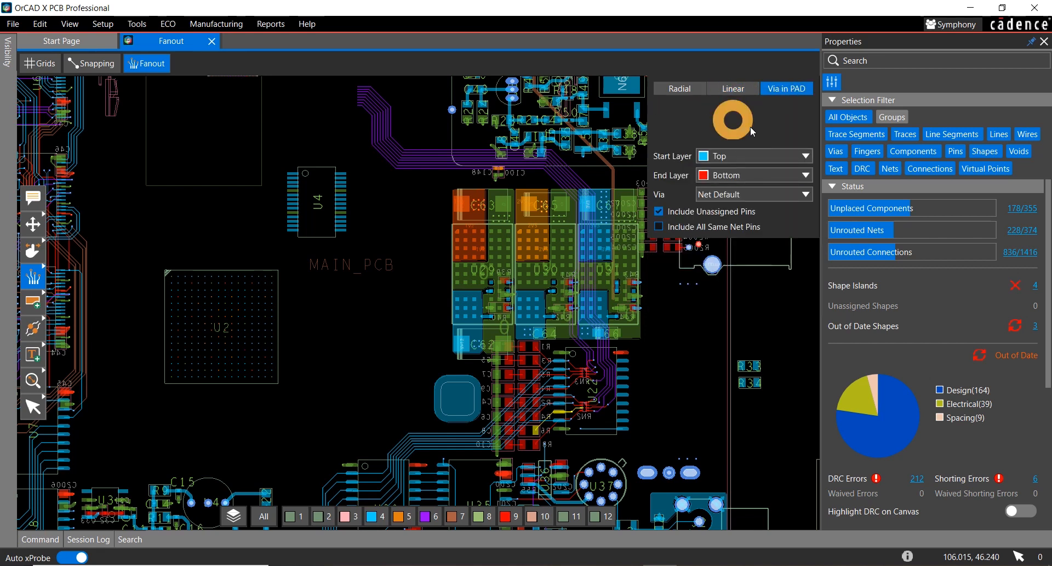
{"action": "left_click", "coordinate": [691, 87]}
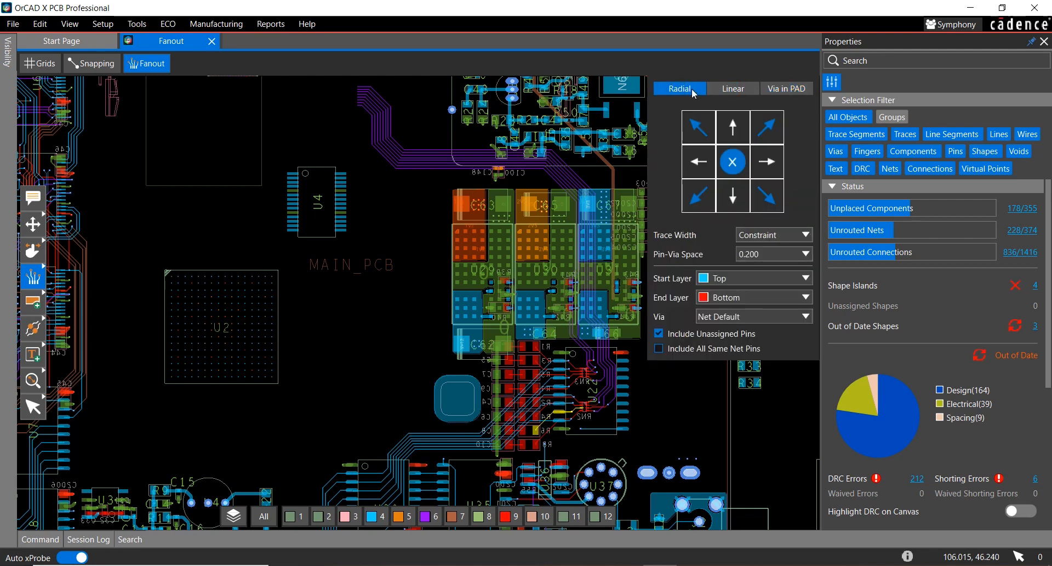
Step: Try individual radial fanout directions around the direction grid, and restore the central pattern with all four diagonals
{"action": "scroll", "coordinate": [207, 323], "scroll_direction": "up", "scroll_amount": 4}
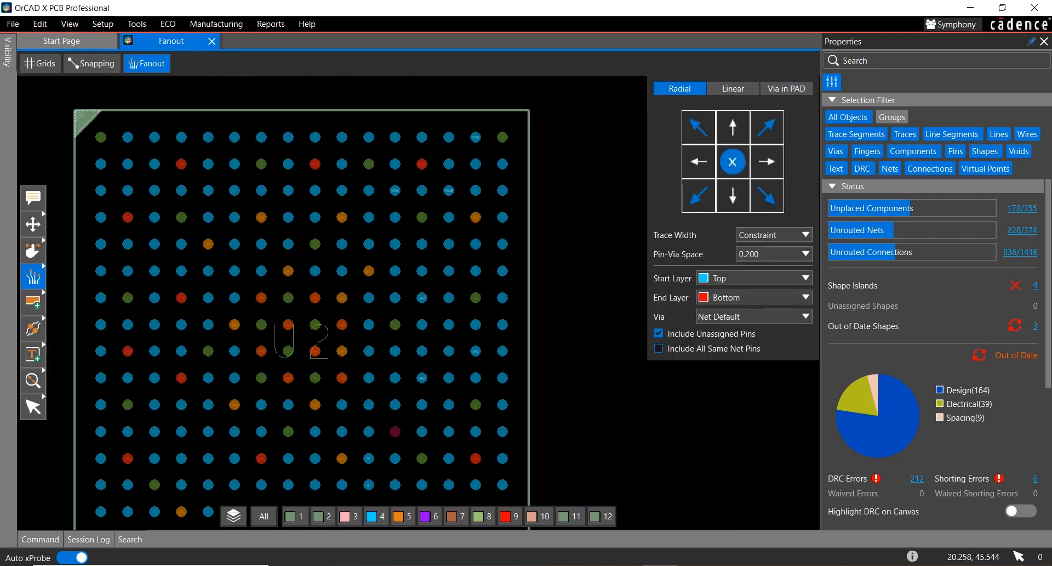
{"action": "scroll", "coordinate": [207, 321], "scroll_direction": "down", "scroll_amount": 2}
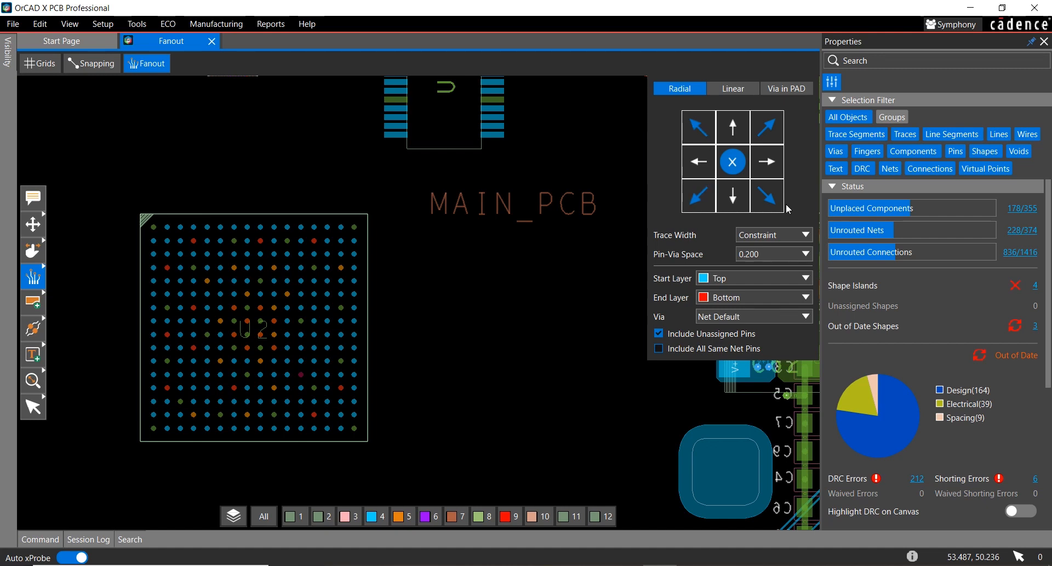
{"action": "left_click", "coordinate": [765, 137]}
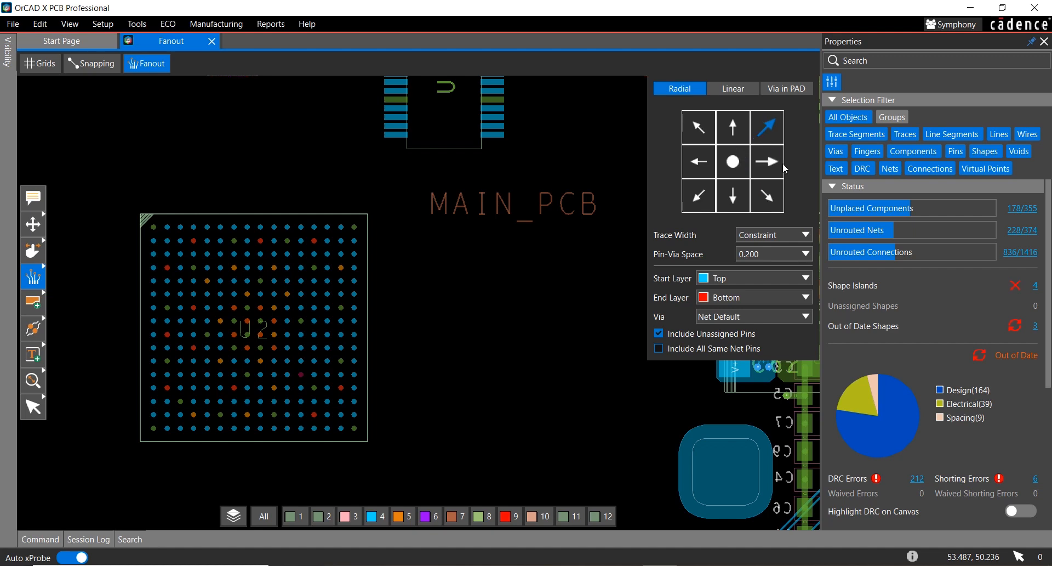
{"action": "left_click", "coordinate": [772, 159]}
{"action": "left_click", "coordinate": [770, 198]}
{"action": "left_click", "coordinate": [736, 200]}
{"action": "left_click", "coordinate": [696, 201]}
{"action": "left_click", "coordinate": [694, 165]}
{"action": "left_click", "coordinate": [700, 131]}
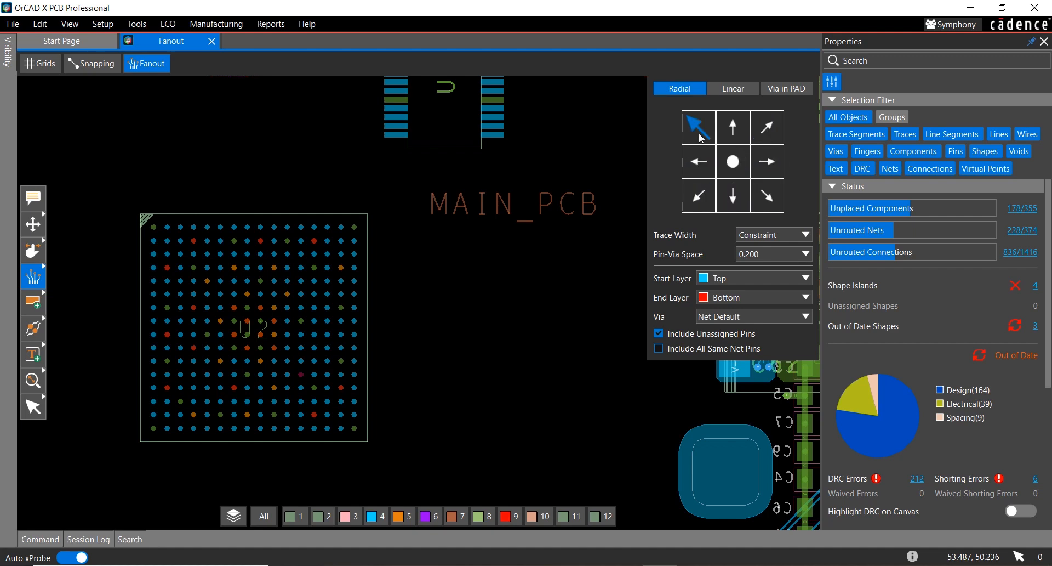
{"action": "left_click", "coordinate": [730, 162]}
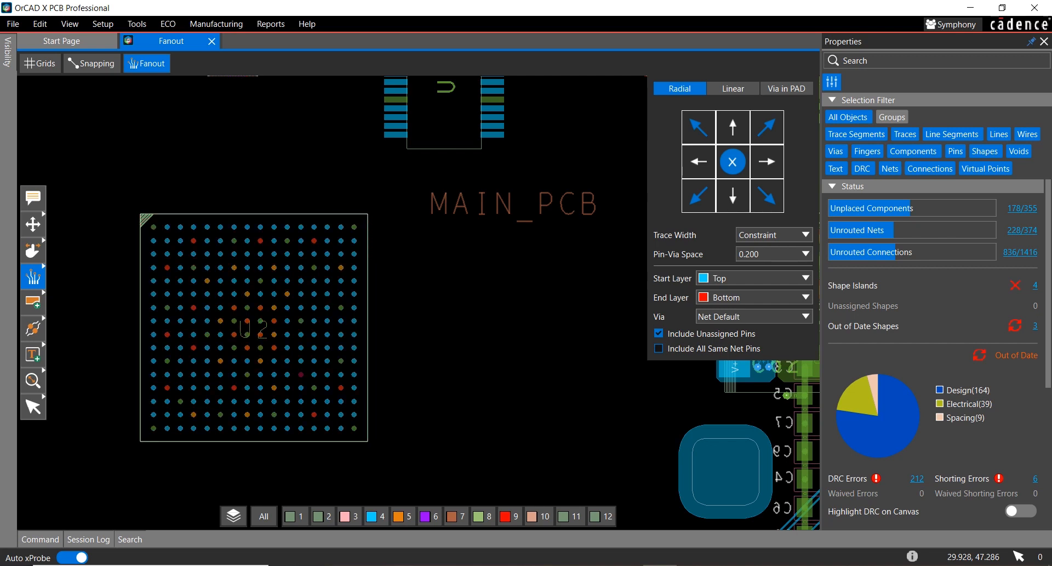
Step: Apply the four-diagonal radial fanout to components U2 and U4
{"action": "left_click", "coordinate": [254, 327]}
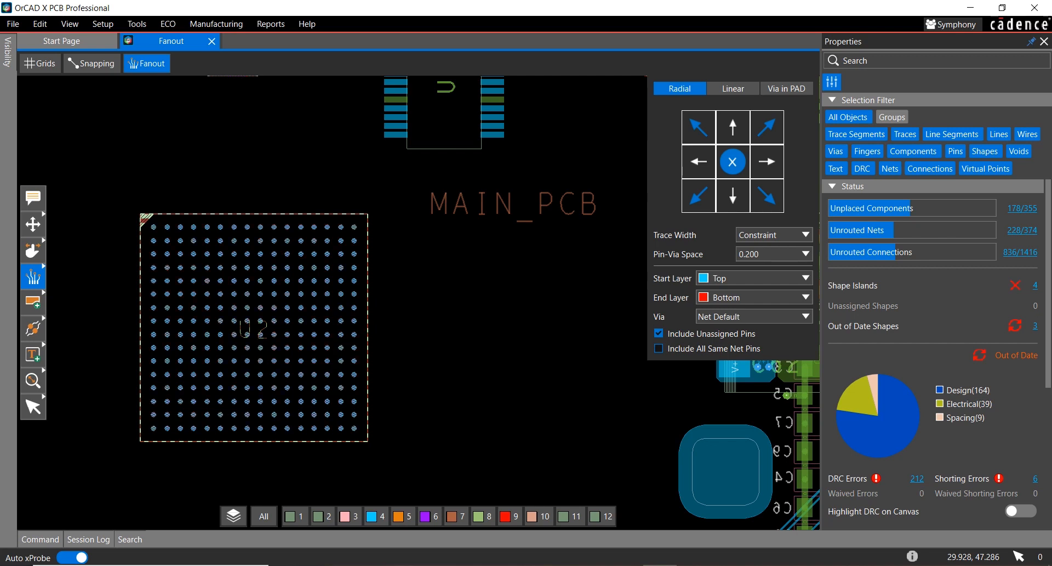
{"action": "left_click", "coordinate": [395, 136]}
{"action": "middle_click_drag", "start_coordinate": [438, 234], "coordinate": [436, 300]}
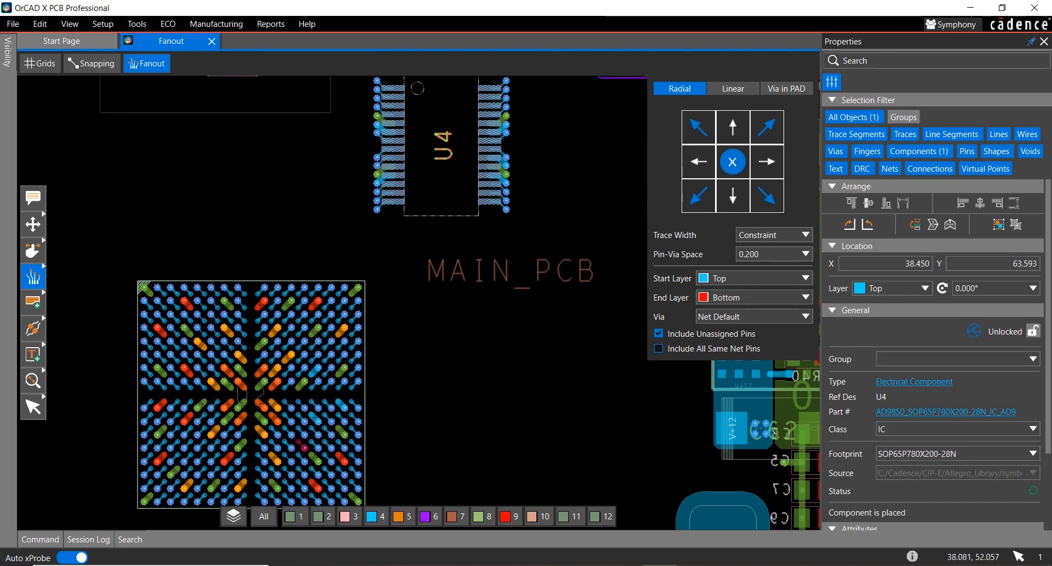
Step: Undo the radial fanouts of U4 and U2
{"action": "left_click", "coordinate": [36, 26]}
{"action": "left_click", "coordinate": [38, 37]}
{"action": "left_click", "coordinate": [40, 26]}
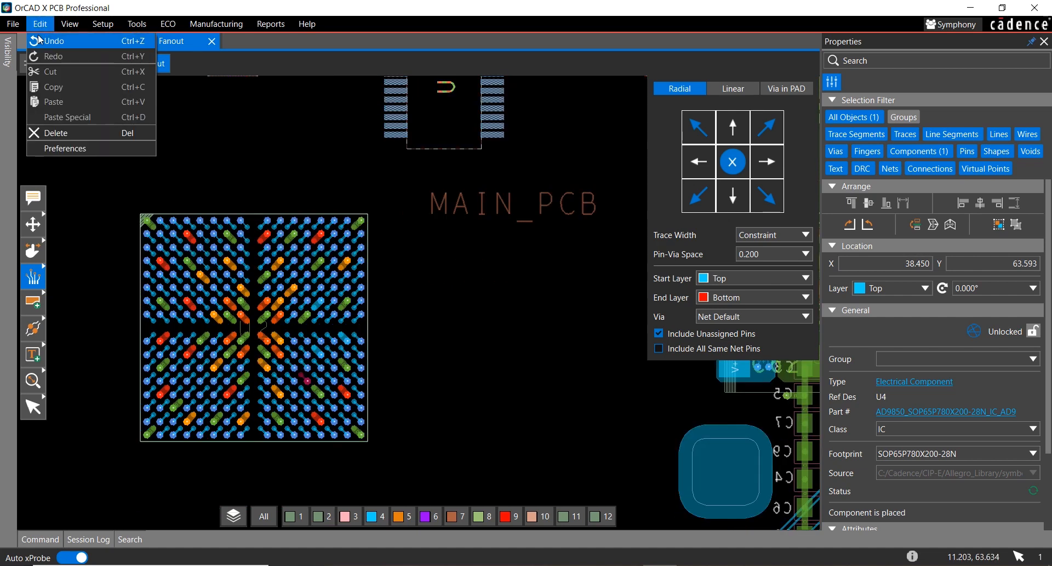
{"action": "left_click", "coordinate": [38, 38]}
Step: Restrict the selection filter to Pins only
{"action": "left_click", "coordinate": [840, 119]}
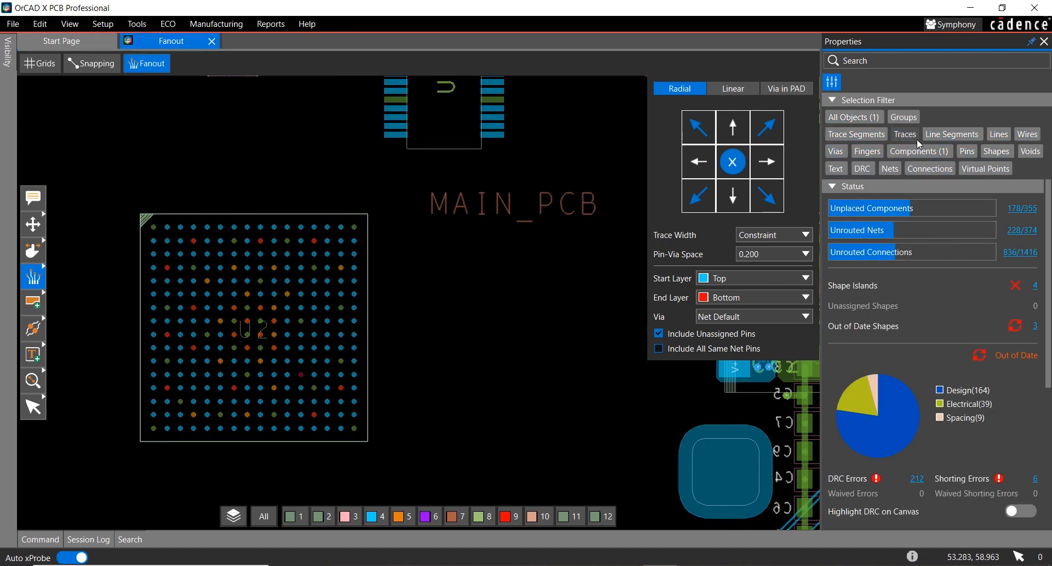
{"action": "left_click", "coordinate": [930, 151]}
{"action": "left_click", "coordinate": [930, 151]}
{"action": "left_click", "coordinate": [968, 153]}
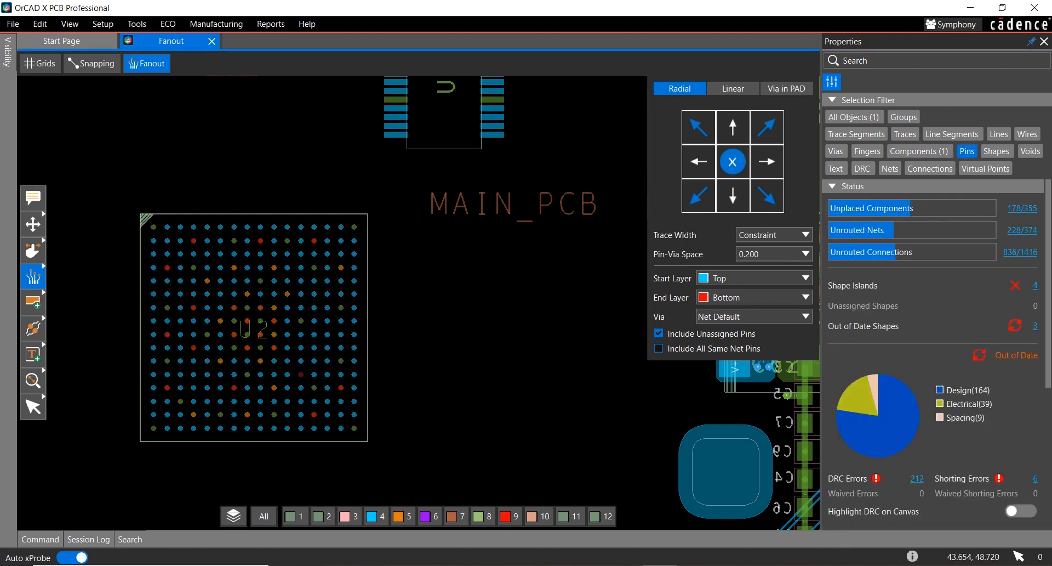
Step: Fan out the upper-right block of U2 pins, 11 columns by 9 rows, radially along the up-right diagonal
{"action": "scroll", "coordinate": [333, 260], "scroll_direction": "up", "scroll_amount": 2}
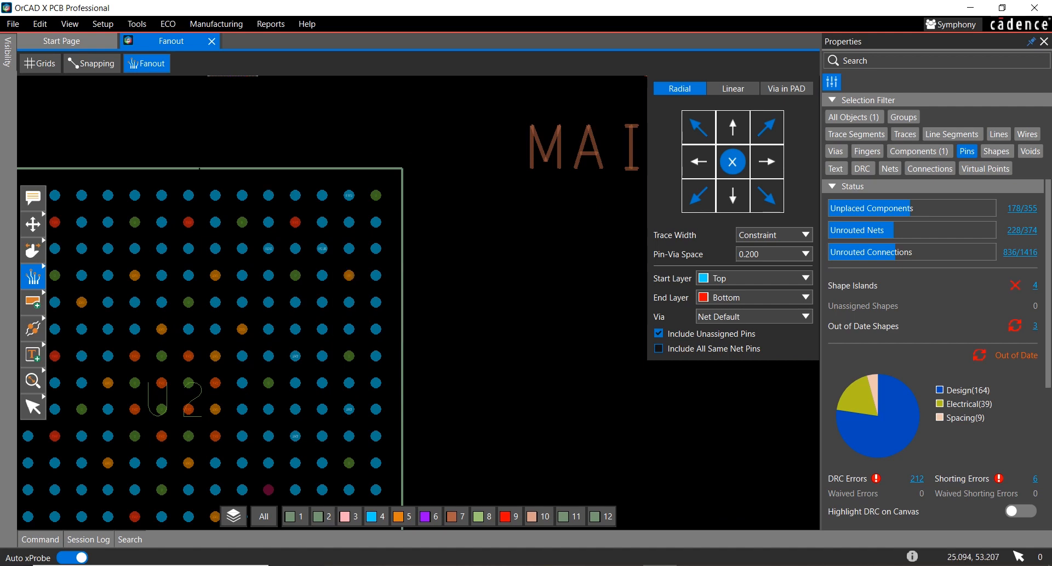
{"action": "left_click", "coordinate": [767, 127]}
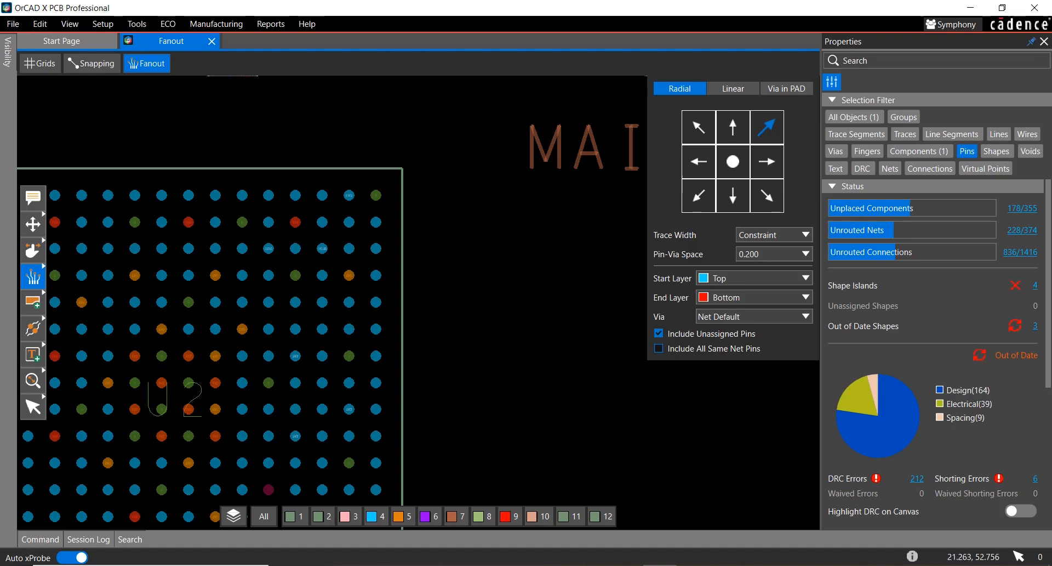
{"action": "mouse_move", "coordinate": [98, 183]}
{"action": "left_mouse_down"}
{"action": "mouse_move", "coordinate": [360, 367]}
{"action": "mouse_move", "coordinate": [390, 414]}
{"action": "left_mouse_up"}
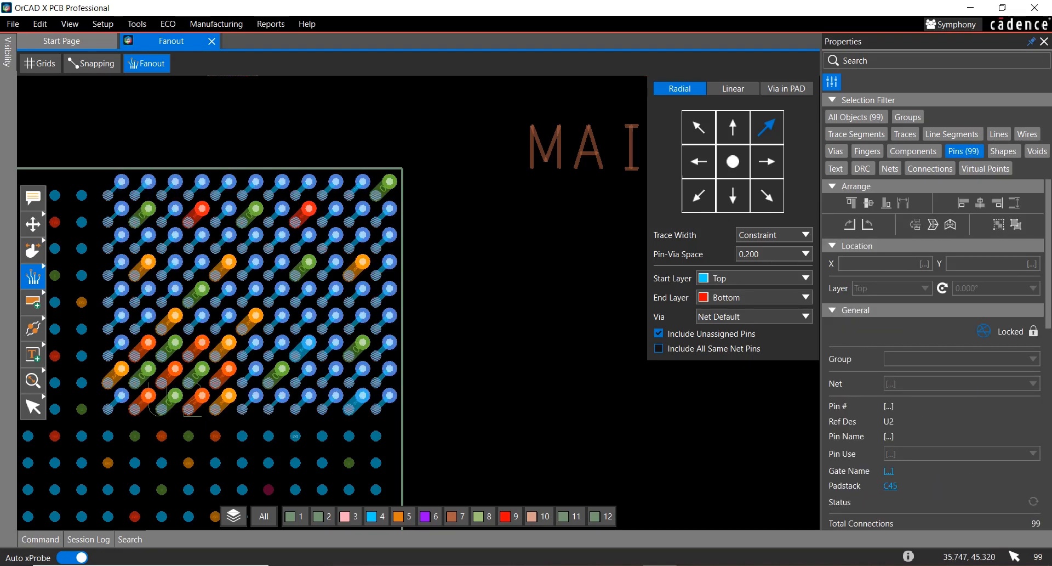
Step: Fan out the top seven pins on the right side of U4 with the Linear Out pattern
{"action": "scroll", "coordinate": [451, 399], "scroll_direction": "down", "scroll_amount": 2}
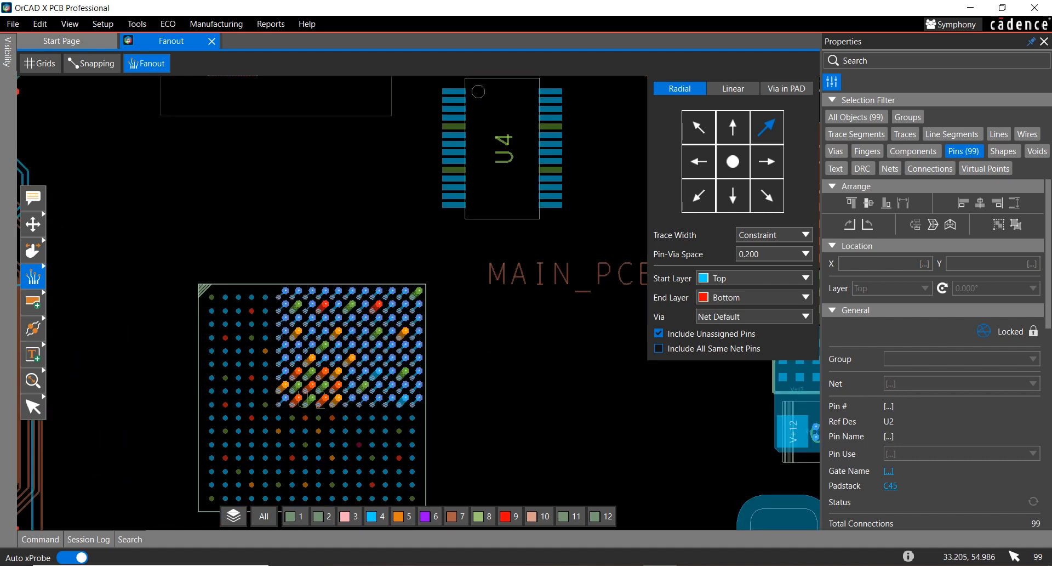
{"action": "middle_click_drag", "start_coordinate": [445, 237], "coordinate": [348, 285]}
{"action": "left_click", "coordinate": [737, 92]}
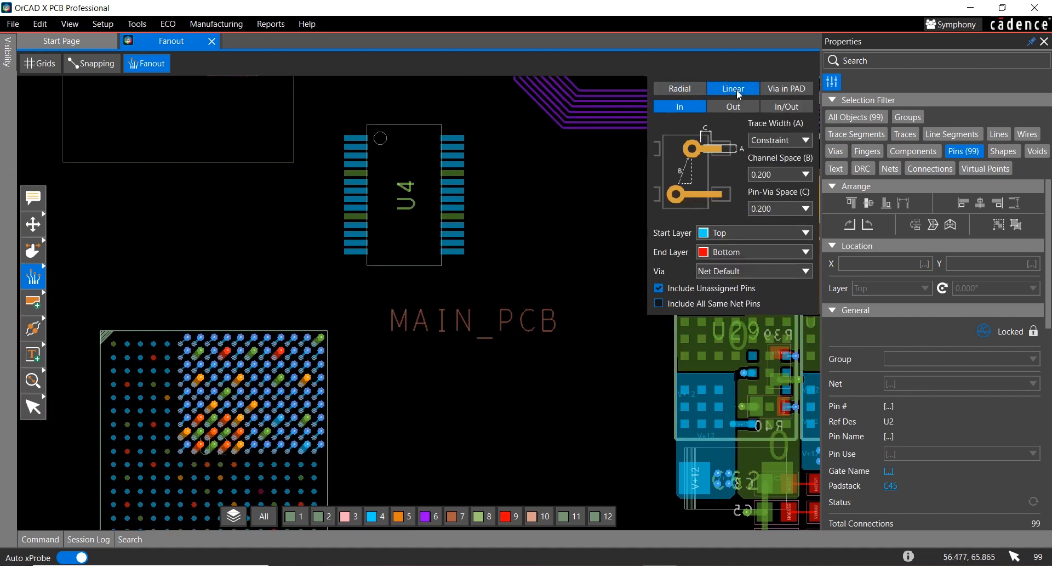
{"action": "left_click", "coordinate": [734, 106]}
{"action": "scroll", "coordinate": [512, 152], "scroll_direction": "up", "scroll_amount": 2}
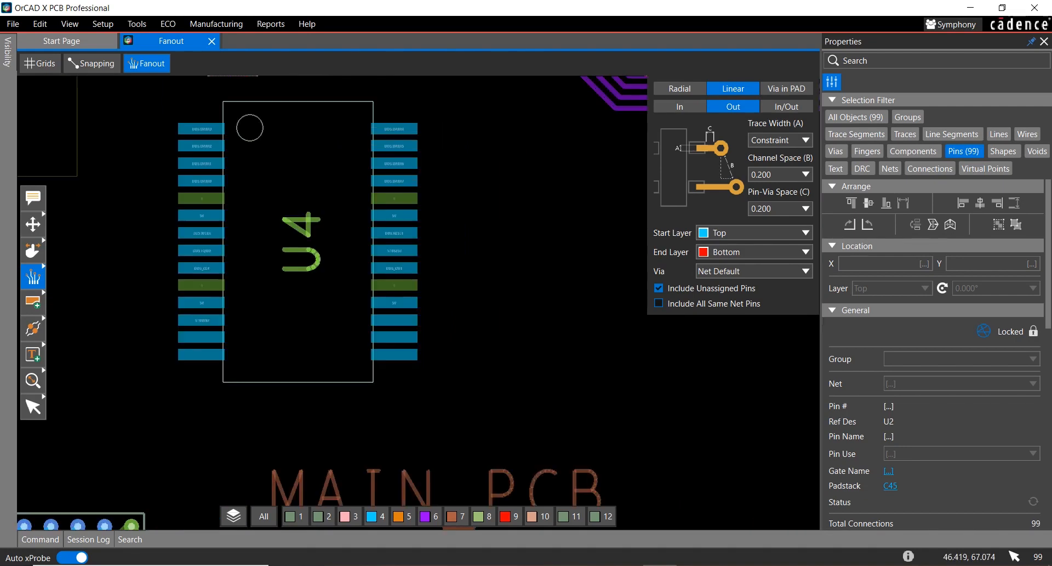
{"action": "left_click_drag", "start_coordinate": [395, 105], "coordinate": [428, 237]}
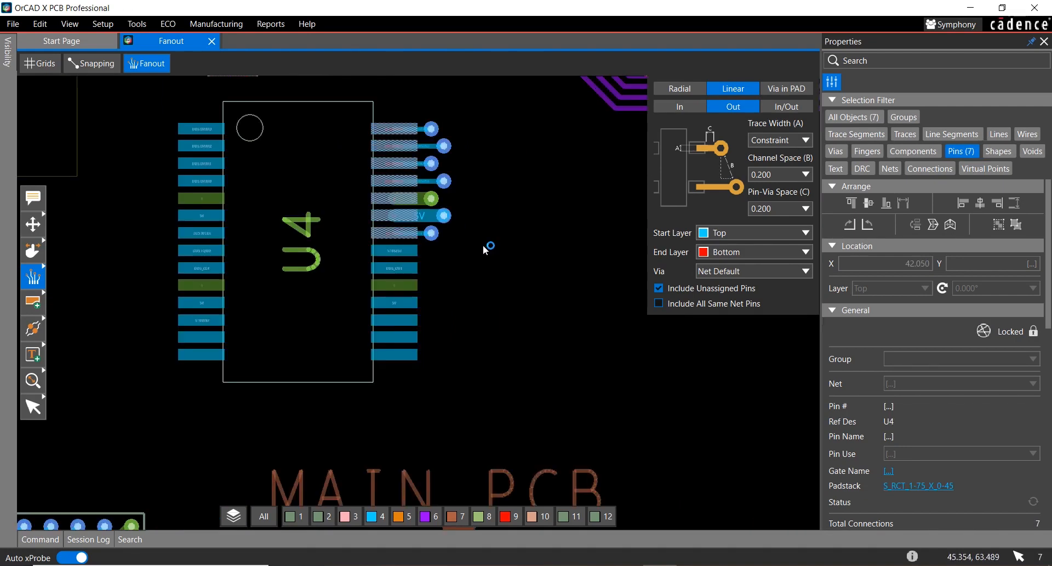
Step: Add Components to the selection filter and fan out the whole U4 component with the Linear Out pattern
{"action": "left_click", "coordinate": [913, 151]}
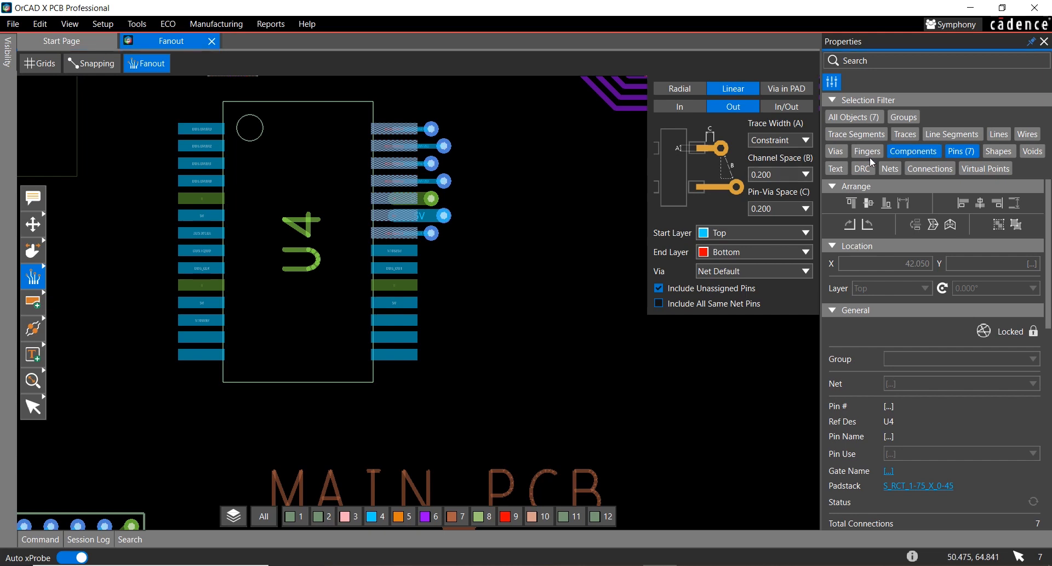
{"action": "left_click", "coordinate": [402, 270]}
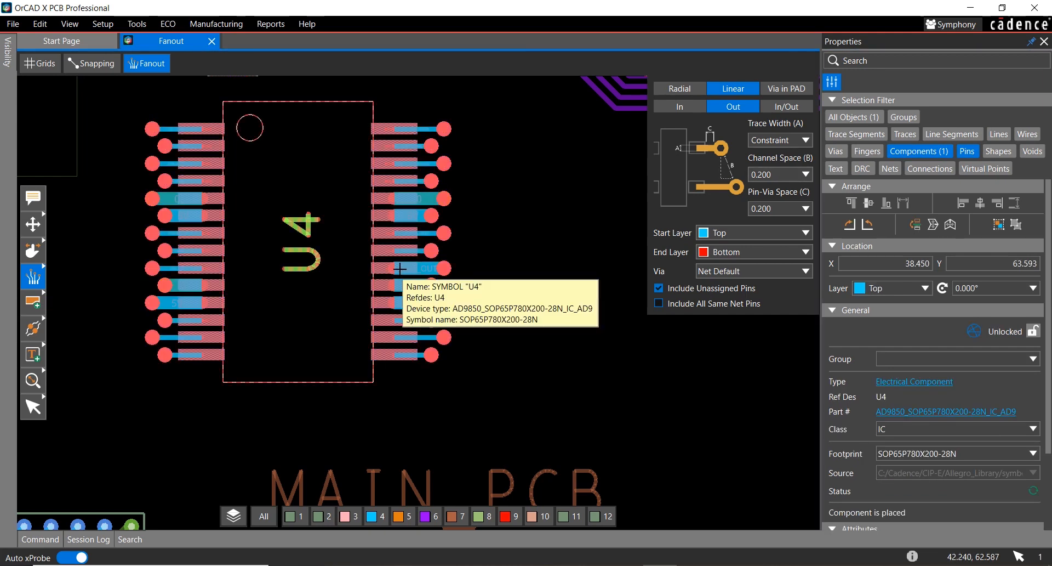
Step: Switch the fanout pattern to Radial and undo the three earlier fanouts on U4 and the U2 pin block
{"action": "left_click", "coordinate": [680, 88]}
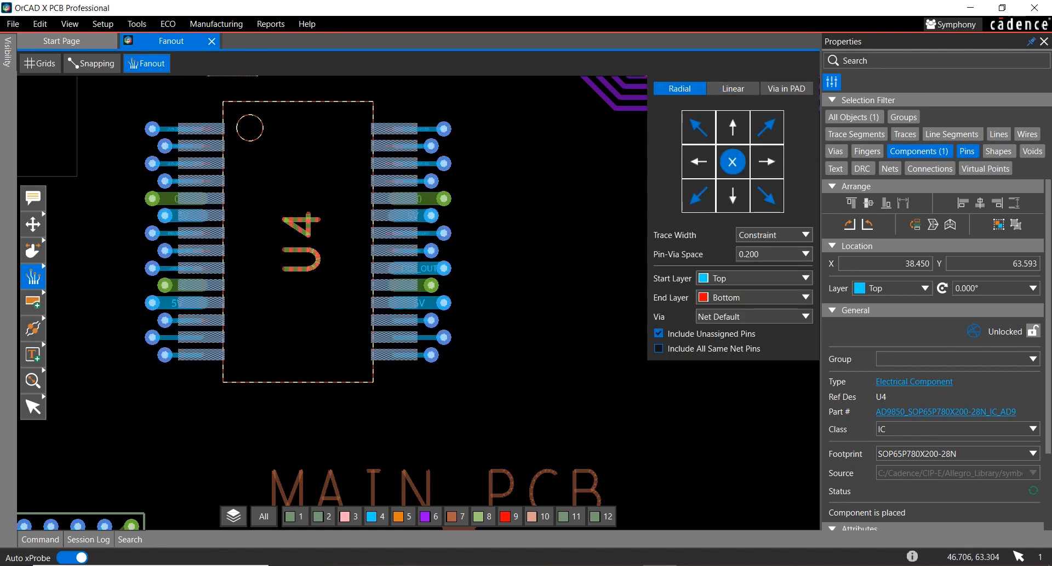
{"action": "scroll", "coordinate": [519, 249], "scroll_direction": "down", "scroll_amount": 1}
{"action": "middle_click_drag", "start_coordinate": [473, 312], "coordinate": [500, 239]}
{"action": "left_click", "coordinate": [43, 27]}
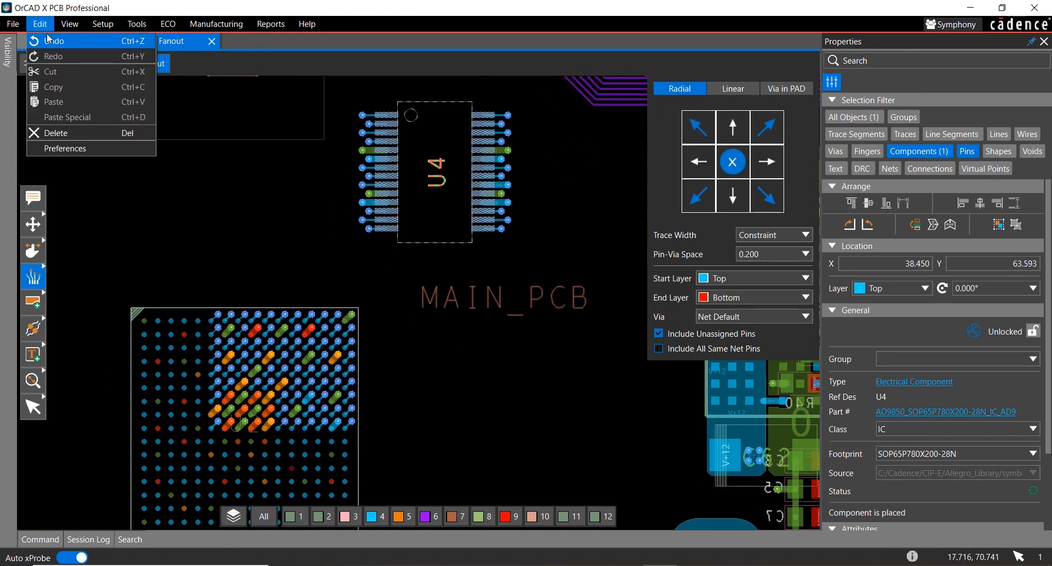
{"action": "left_click", "coordinate": [49, 41]}
{"action": "left_click", "coordinate": [40, 23]}
{"action": "left_click", "coordinate": [48, 41]}
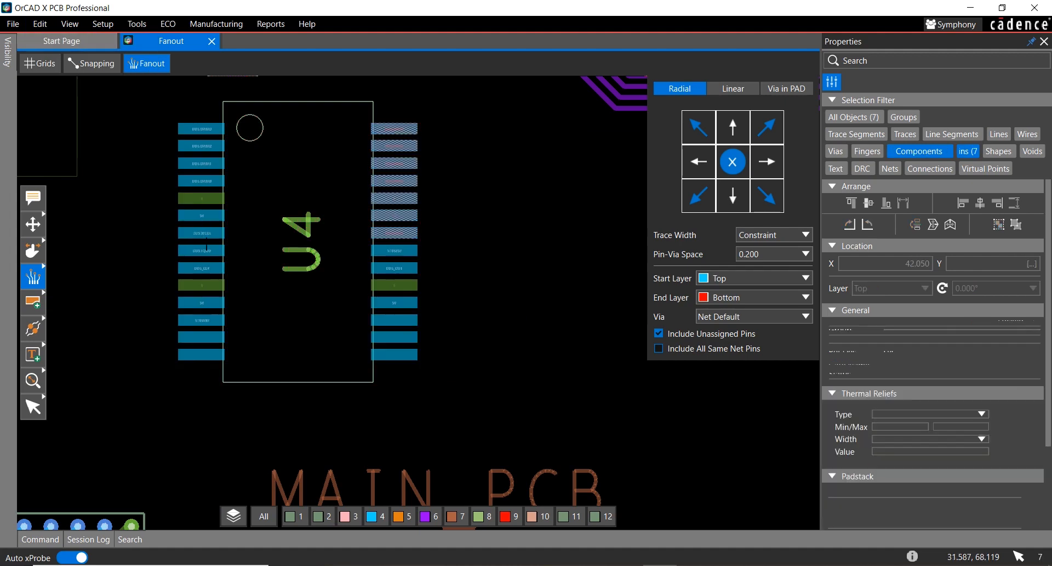
{"action": "scroll", "coordinate": [207, 244], "scroll_direction": "down", "scroll_amount": 2}
{"action": "middle_click_drag", "start_coordinate": [213, 299], "coordinate": [264, 232]}
{"action": "left_click", "coordinate": [17, 26]}
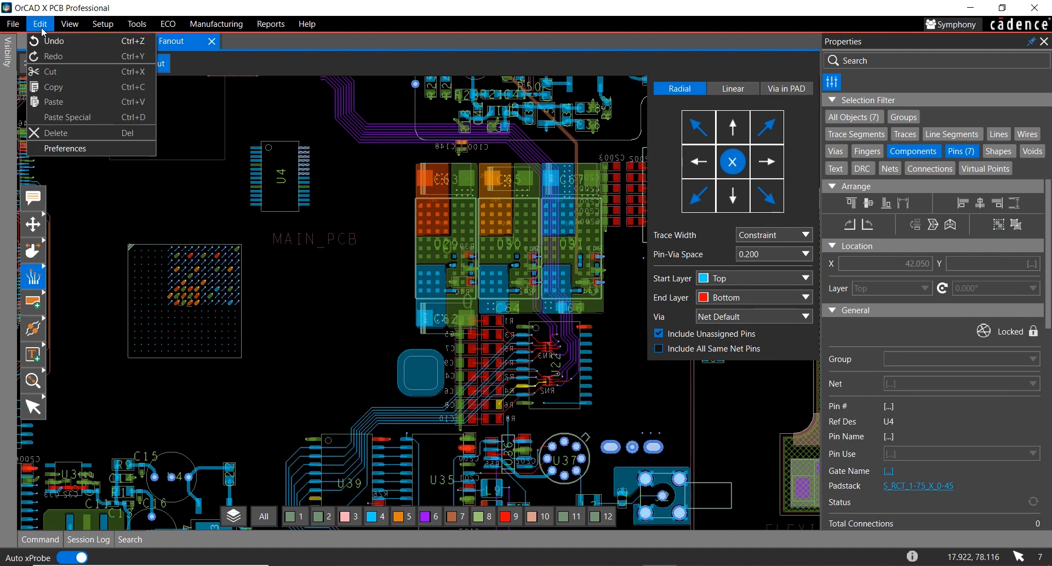
{"action": "left_click", "coordinate": [48, 40]}
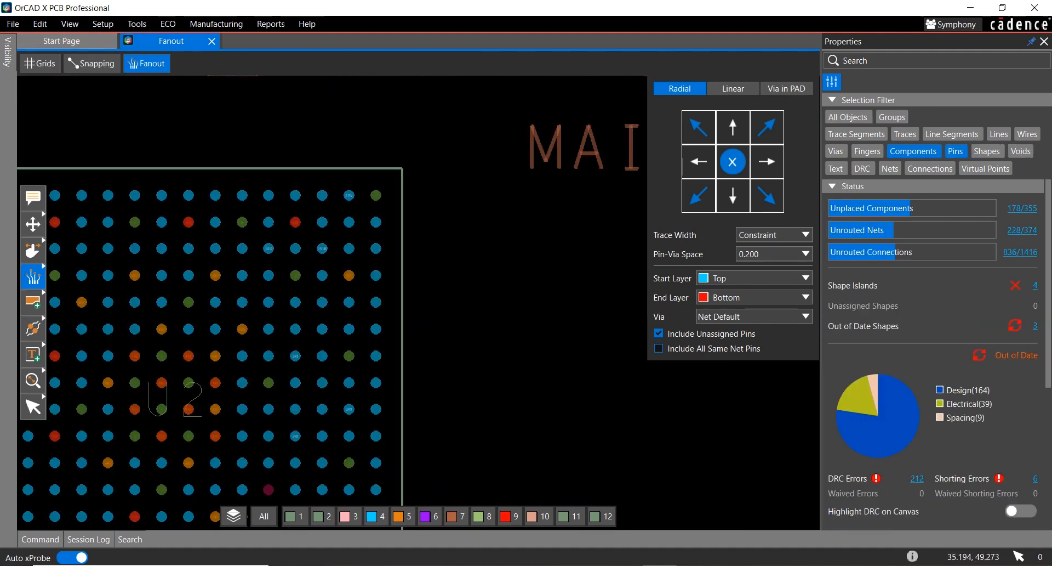
Step: Fan out the whole U2 component radially outward from its centre with Constraint trace width, and deselect it
{"action": "middle_click_drag", "start_coordinate": [470, 297], "coordinate": [504, 243]}
{"action": "middle_click_drag", "start_coordinate": [508, 294], "coordinate": [598, 262]}
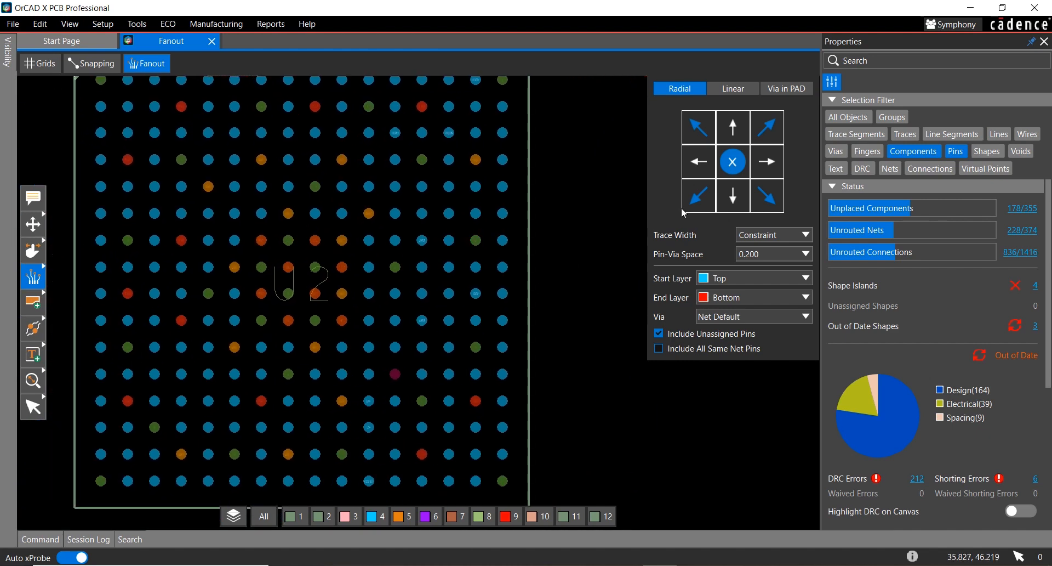
{"action": "left_click", "coordinate": [314, 266]}
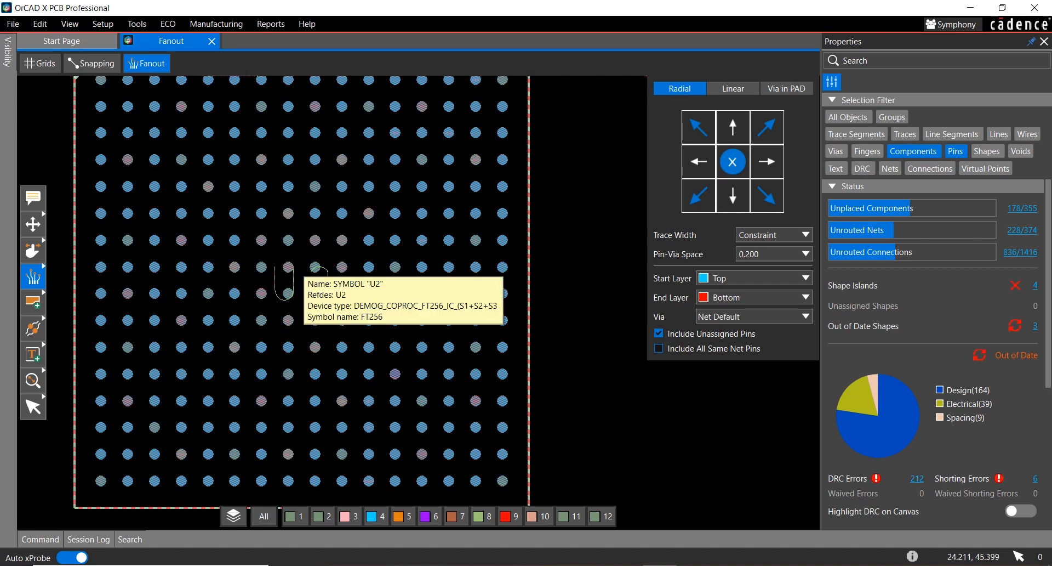
{"action": "left_click", "coordinate": [292, 266]}
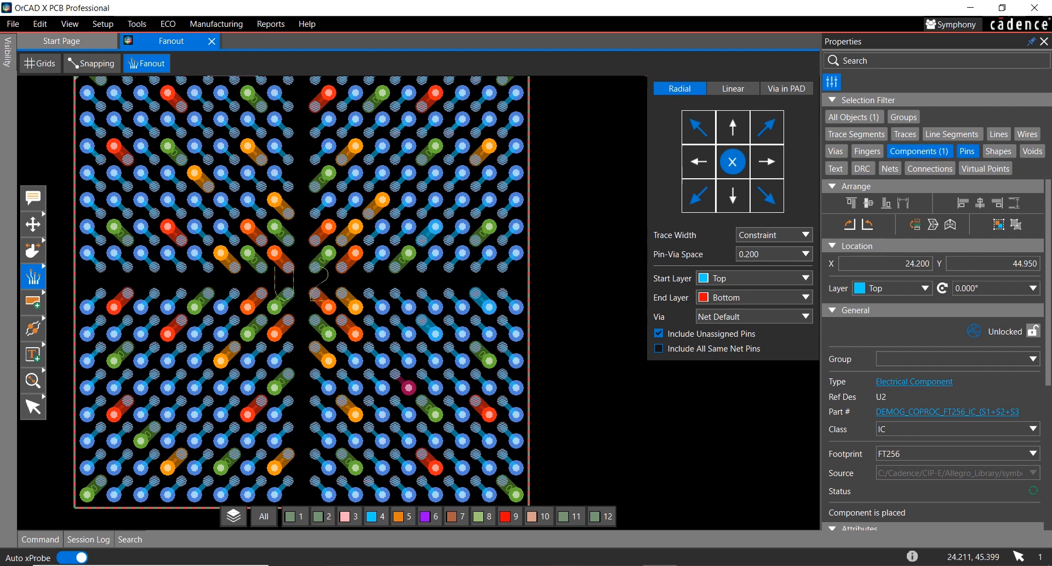
{"action": "left_click", "coordinate": [594, 216]}
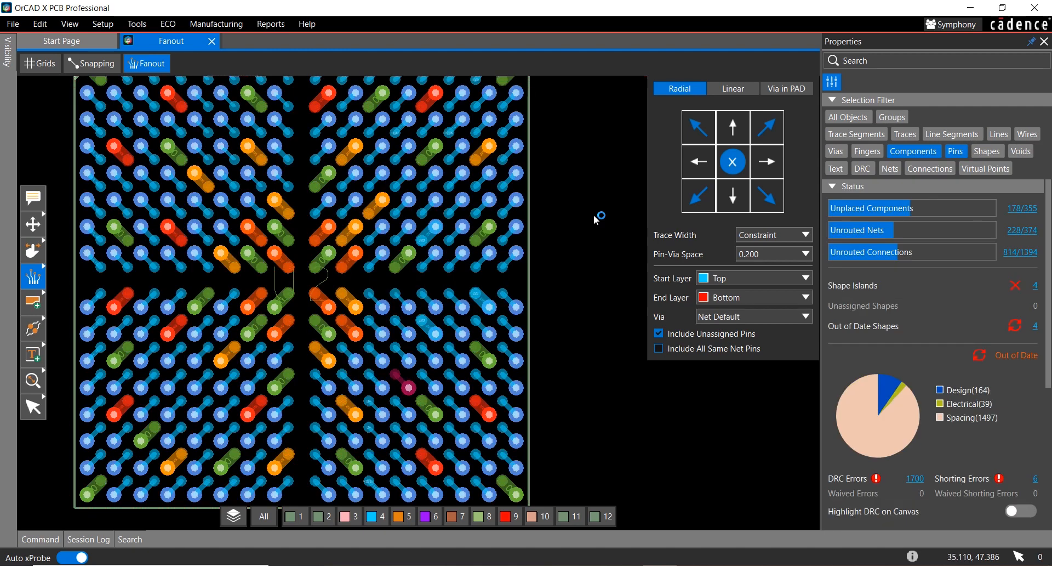
Step: Exit Fanout, enable all objects in the selection filter, and inspect the trace segment of a 2V5 fanout on U2
{"action": "scroll", "coordinate": [387, 223], "scroll_direction": "up", "scroll_amount": 4}
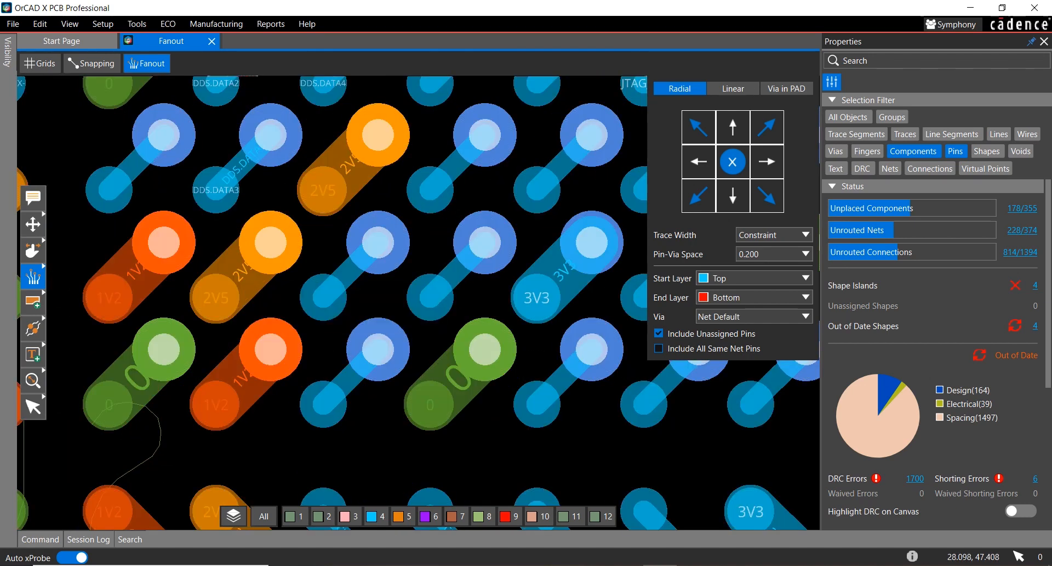
{"action": "key", "text": "Escape"}
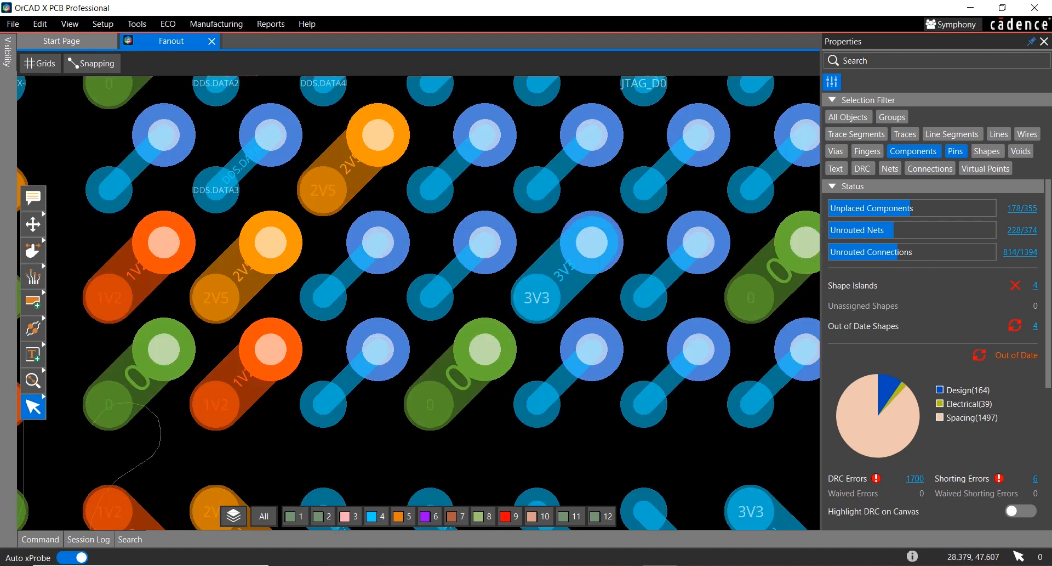
{"action": "left_click", "coordinate": [827, 116]}
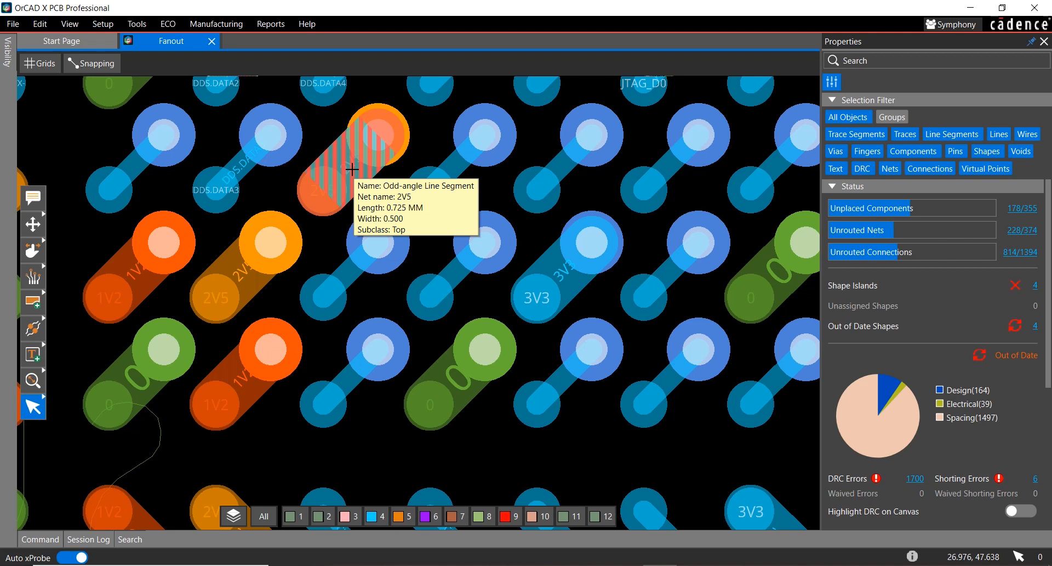
{"action": "scroll", "coordinate": [413, 243], "scroll_direction": "down", "scroll_amount": 3}
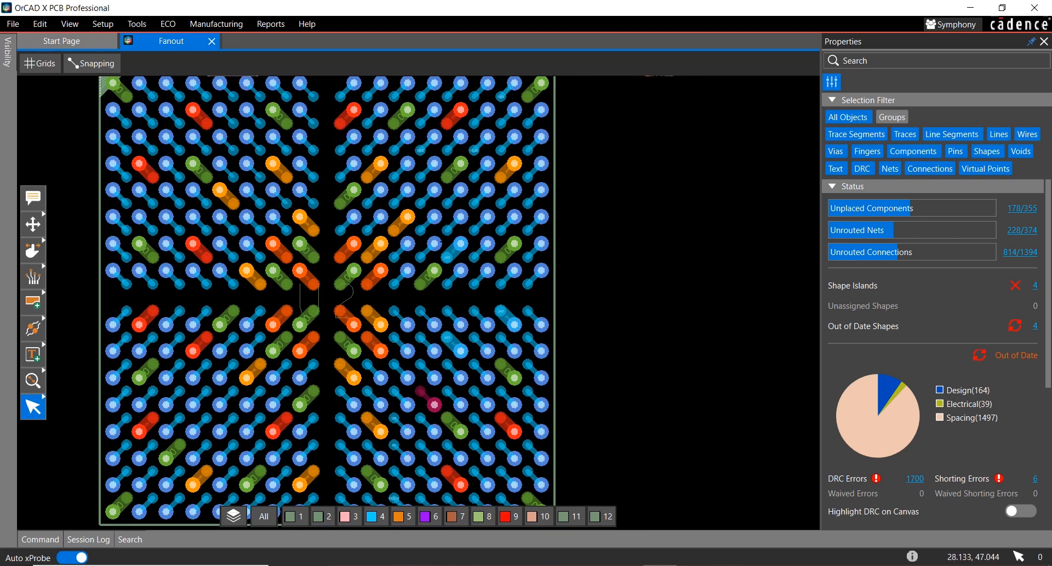
Step: Restart Fanout with a trace width of 0.300 and fan out the whole U2 component radially
{"action": "left_click", "coordinate": [33, 278]}
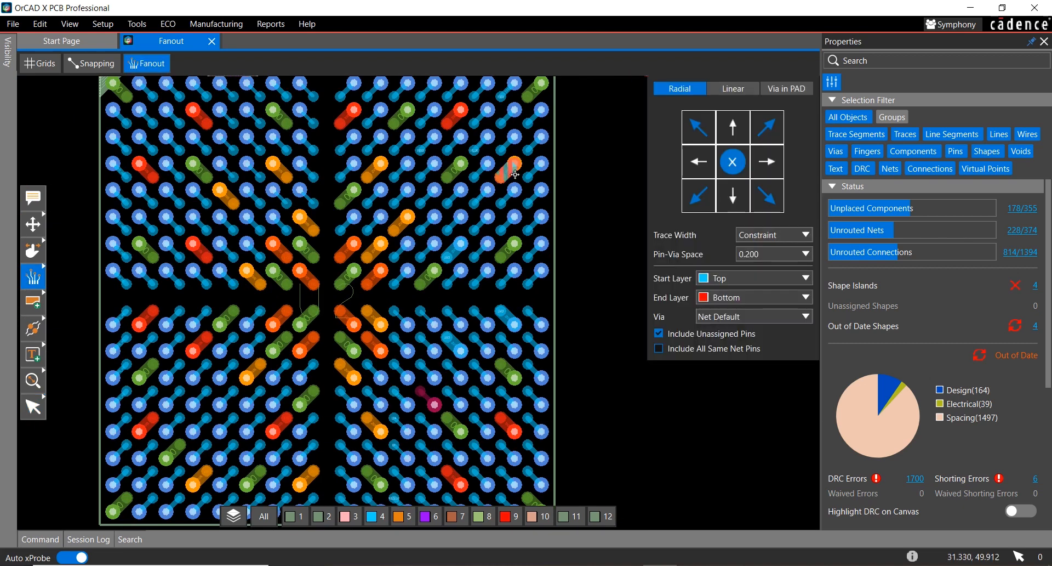
{"action": "left_click", "coordinate": [786, 240]}
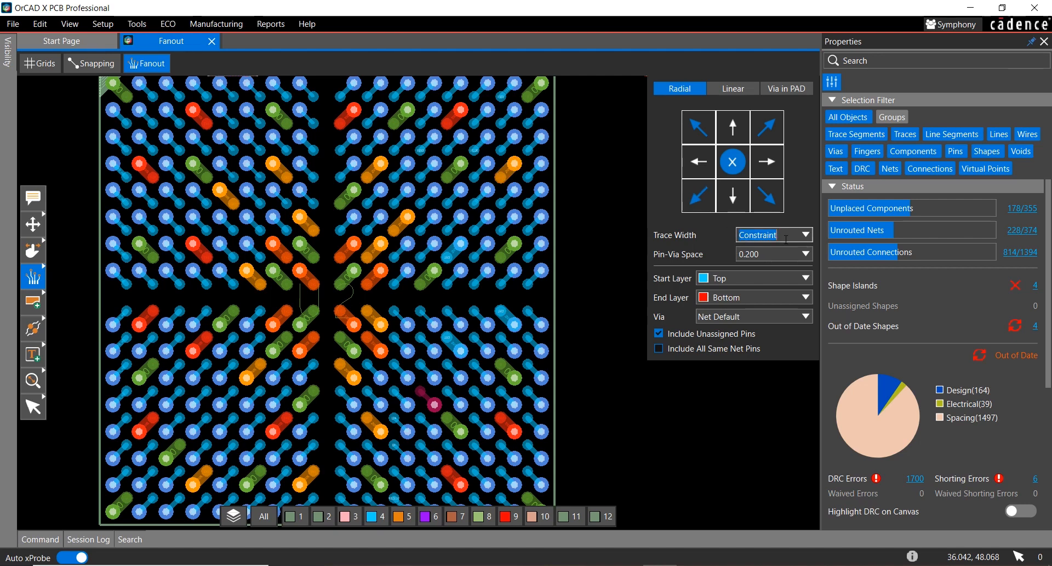
{"action": "type", "text": "."}
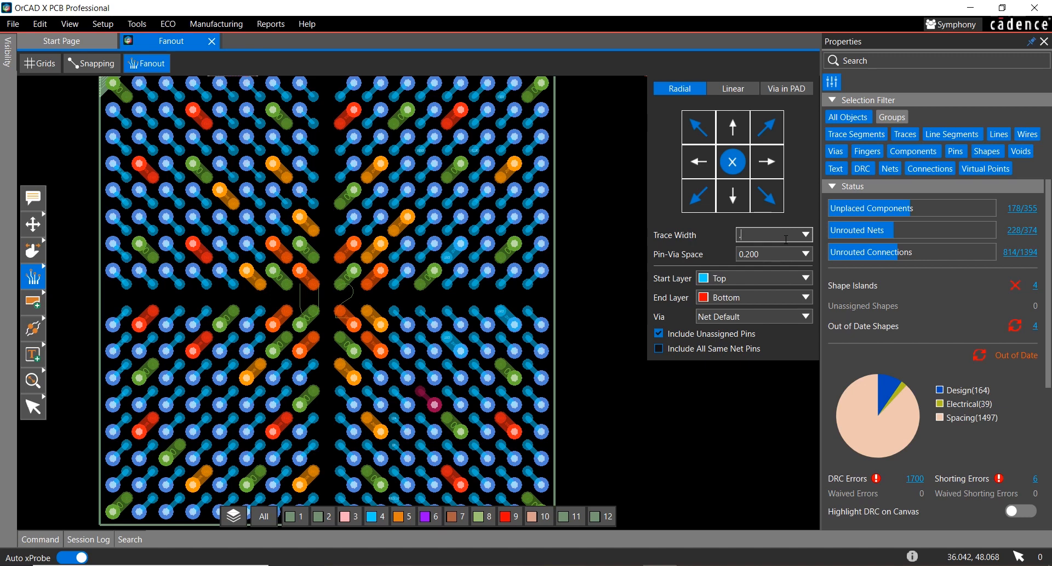
{"action": "type", "text": "3"}
{"action": "key", "text": "Return"}
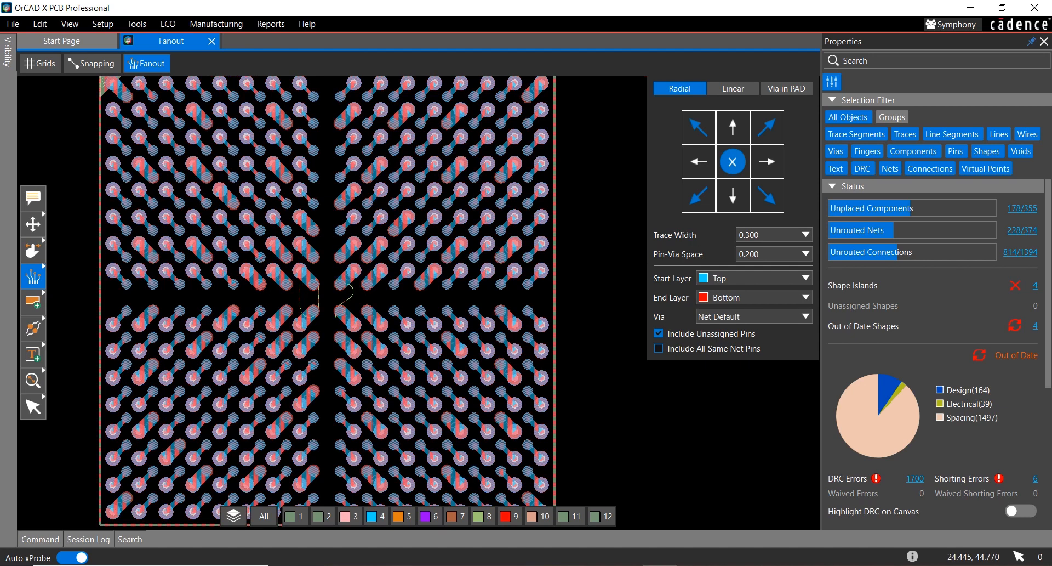
{"action": "left_click", "coordinate": [320, 307]}
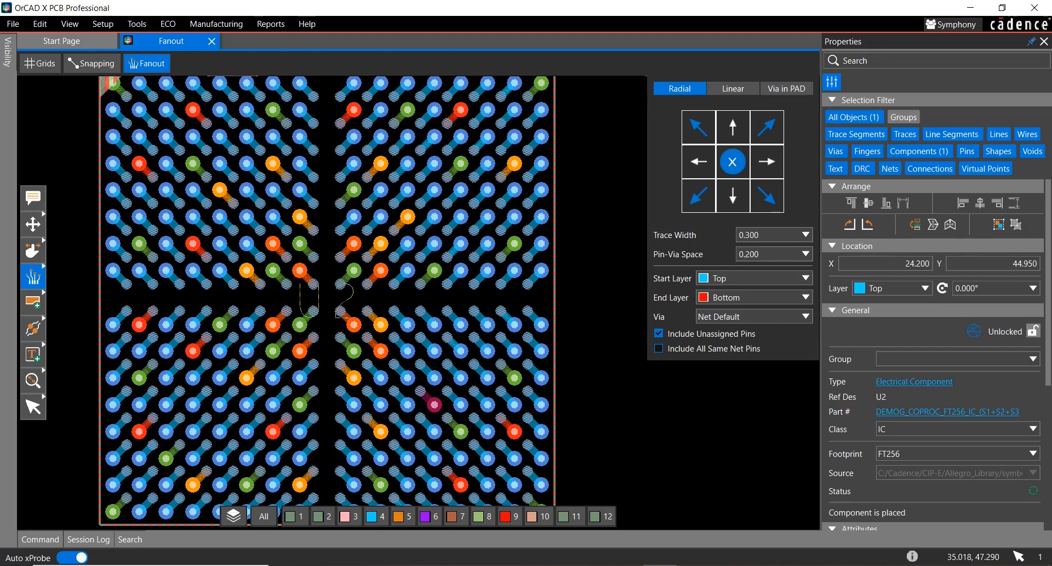
Step: Set the U2 fanout's trace width back to Constraint and view the available vias, keeping Net Default
{"action": "left_click", "coordinate": [799, 236]}
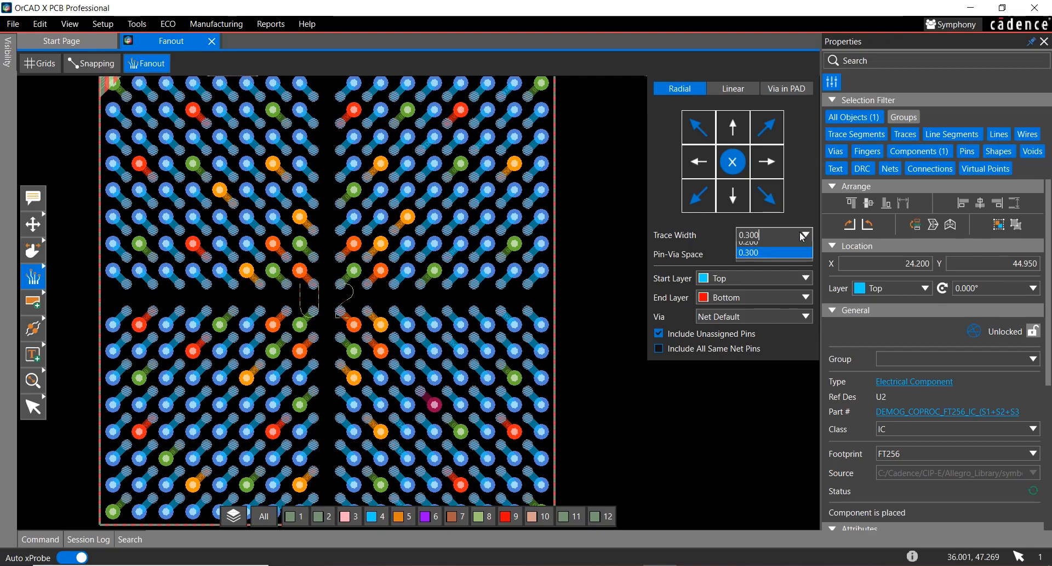
{"action": "left_click", "coordinate": [790, 249]}
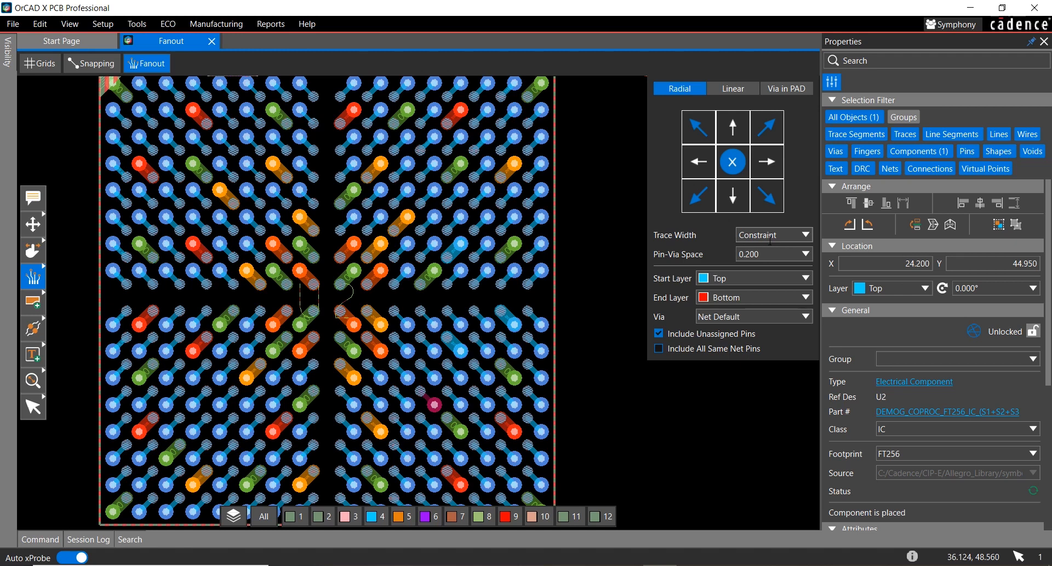
{"action": "left_click", "coordinate": [800, 318]}
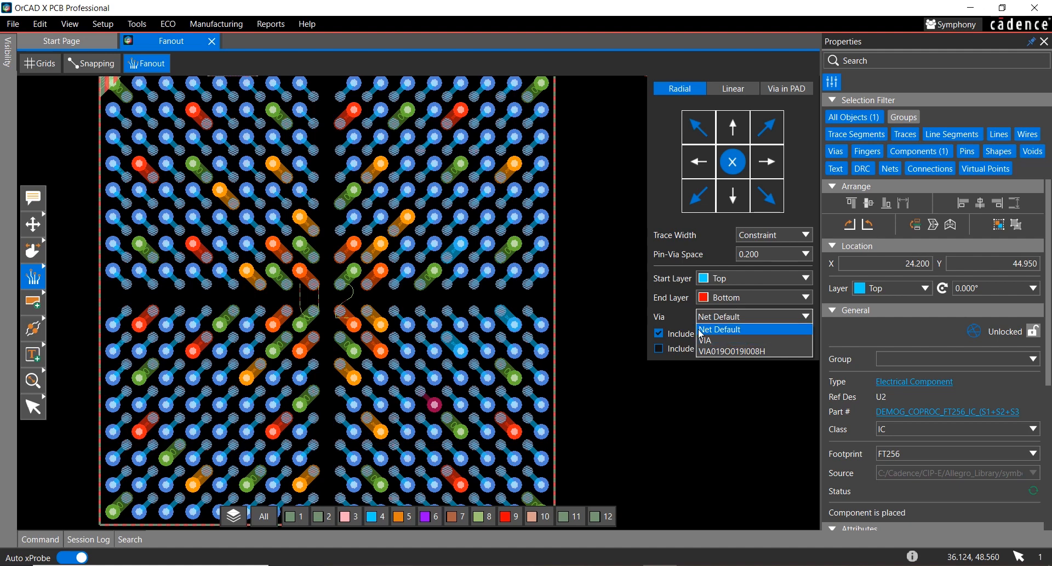
{"action": "left_click", "coordinate": [684, 314]}
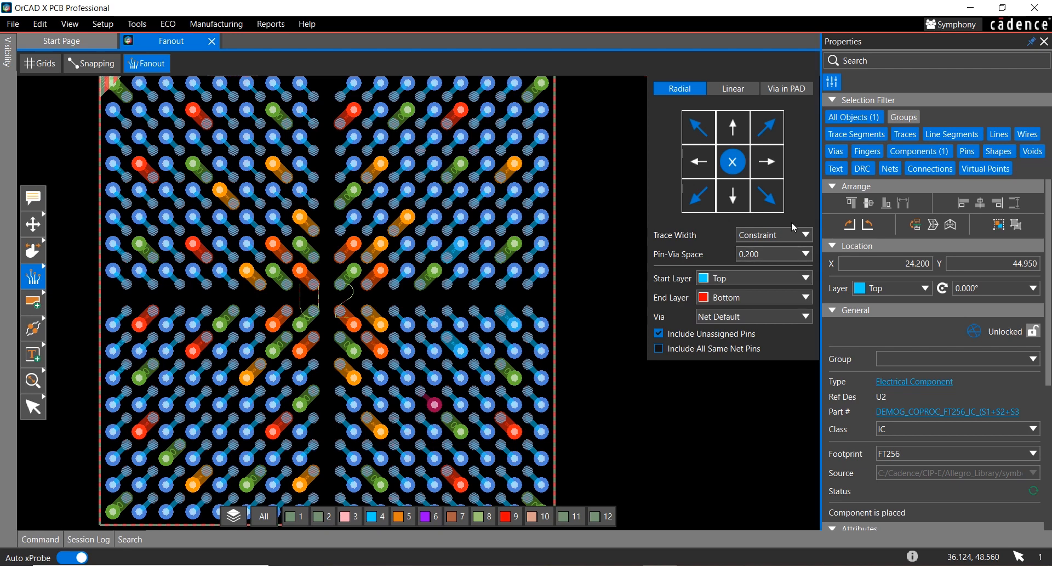
Step: Open the Constraint Manager and review the nets' line widths in the physical constraints for all layers
{"action": "left_click", "coordinate": [141, 26]}
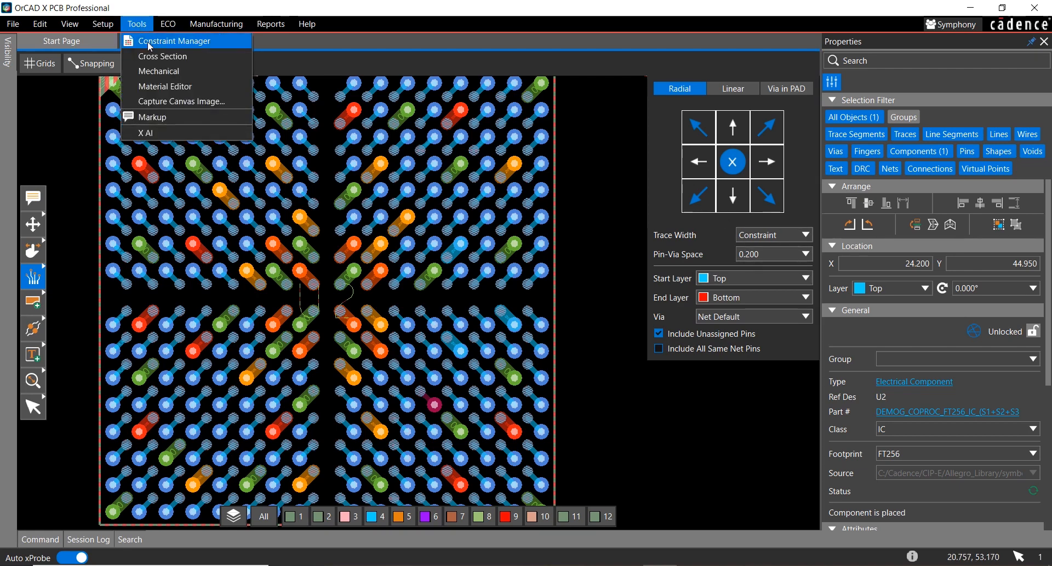
{"action": "left_click", "coordinate": [146, 41]}
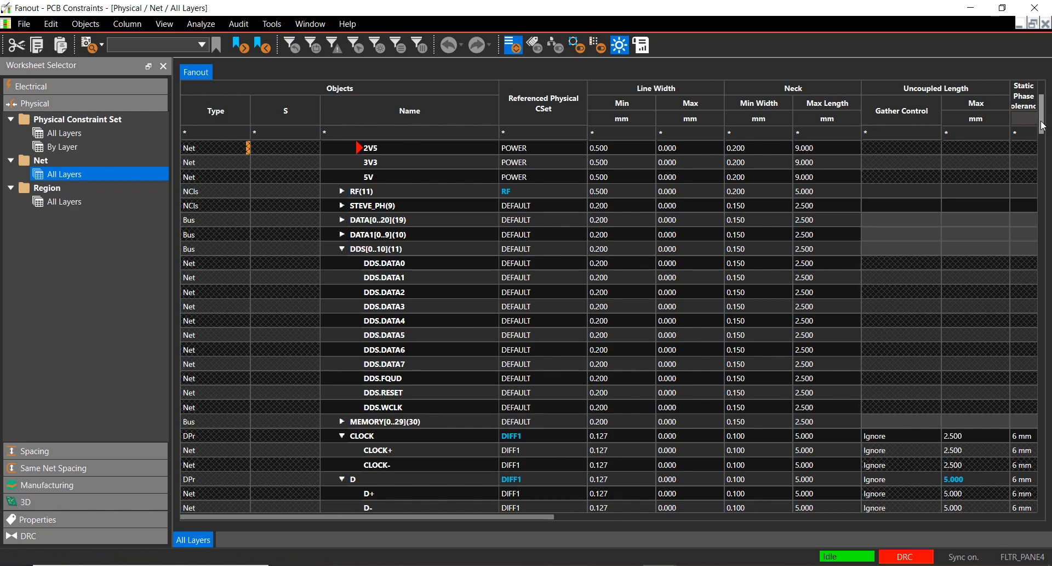
{"action": "scroll", "coordinate": [637, 256], "scroll_direction": "down", "scroll_amount": 15}
{"action": "left_click_drag", "start_coordinate": [1042, 325], "coordinate": [1044, 544]}
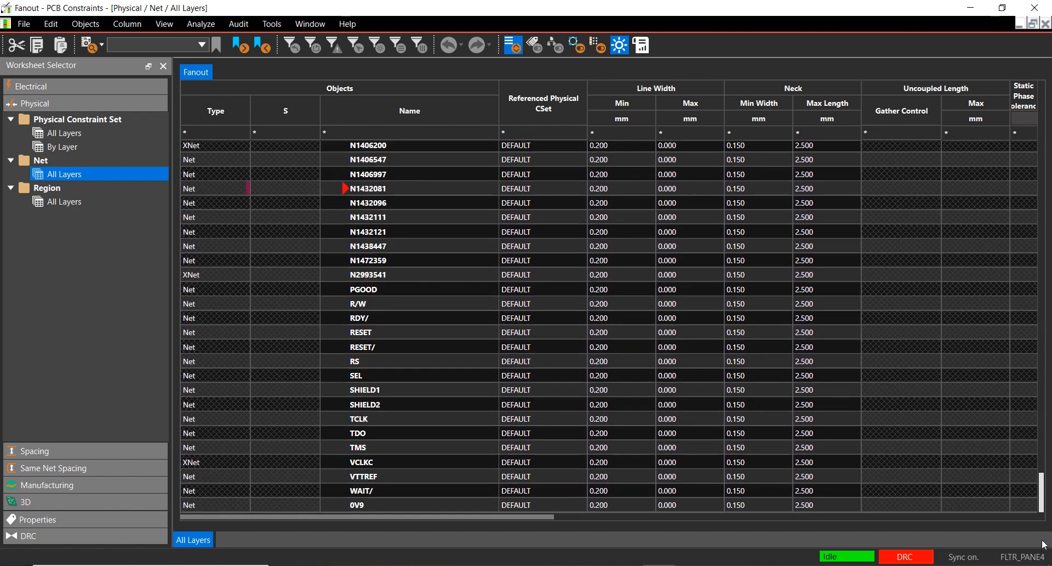
{"action": "scroll", "coordinate": [1025, 294], "scroll_direction": "up", "scroll_amount": 20}
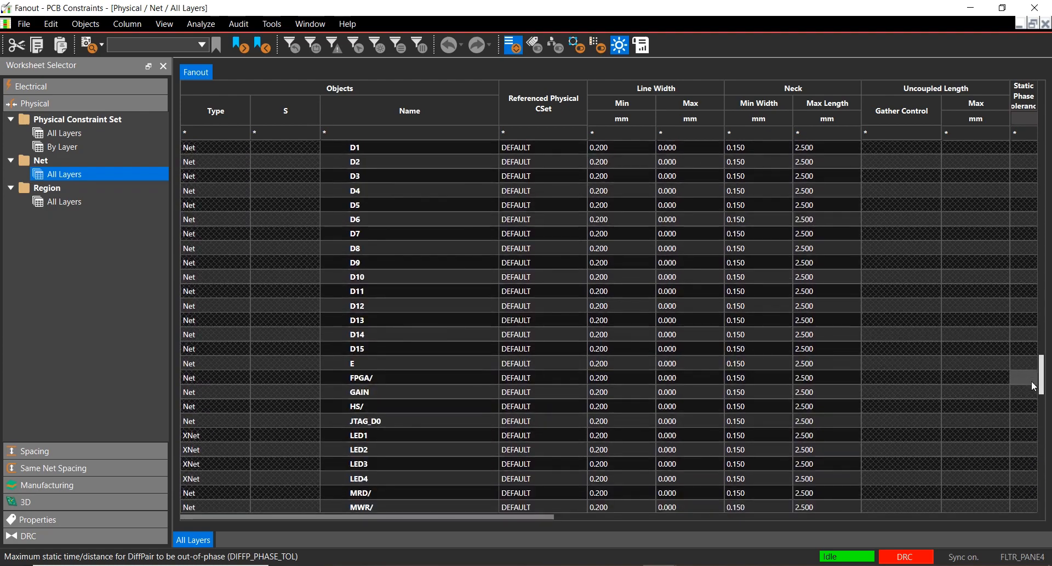
{"action": "scroll", "coordinate": [1023, 285], "scroll_direction": "up", "scroll_amount": 20}
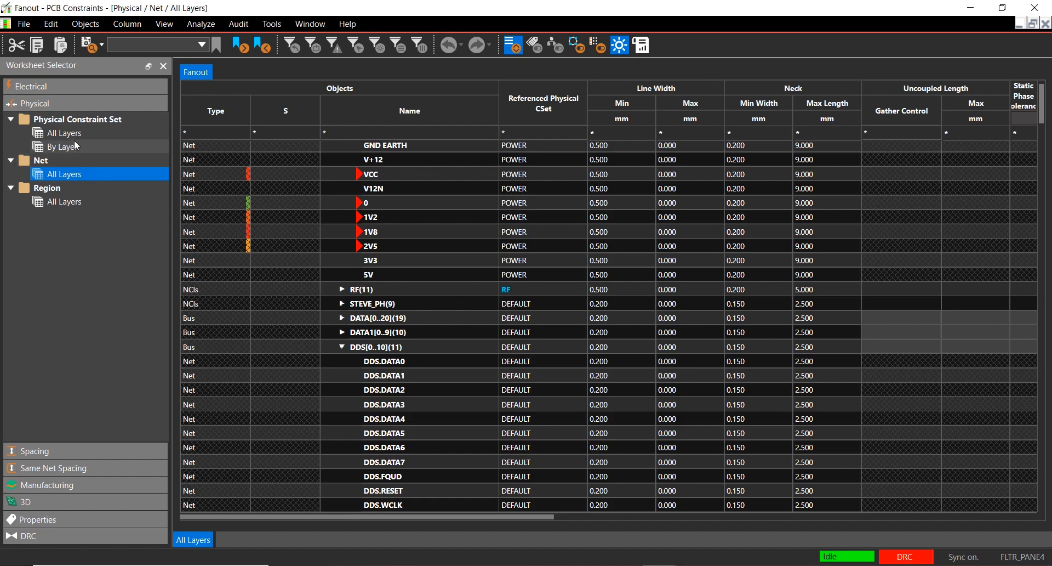
Step: Check the physical constraint sets and the vias assigned to each net, and return to the board
{"action": "left_click", "coordinate": [57, 133]}
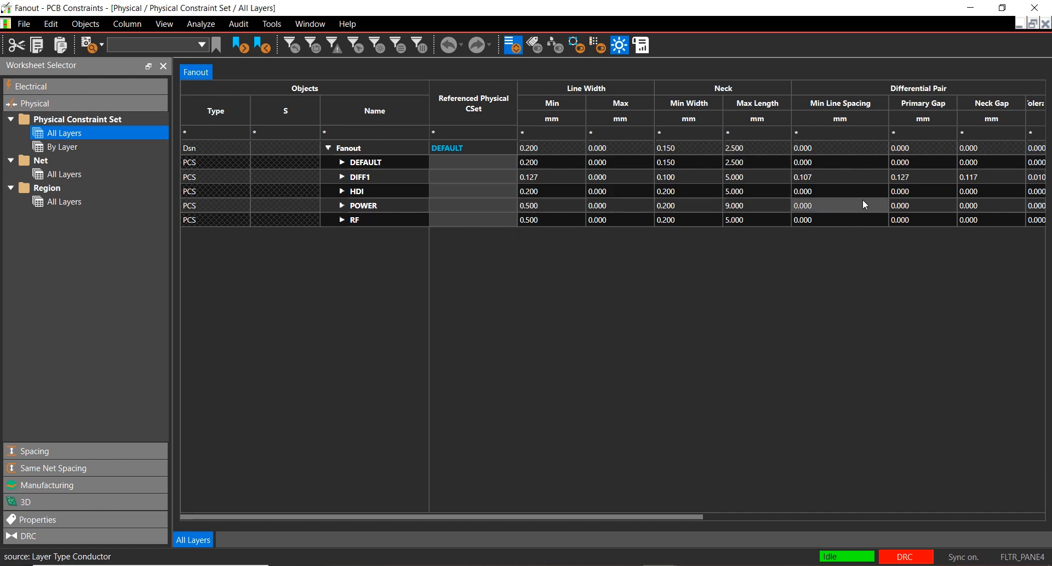
{"action": "left_click", "coordinate": [75, 174]}
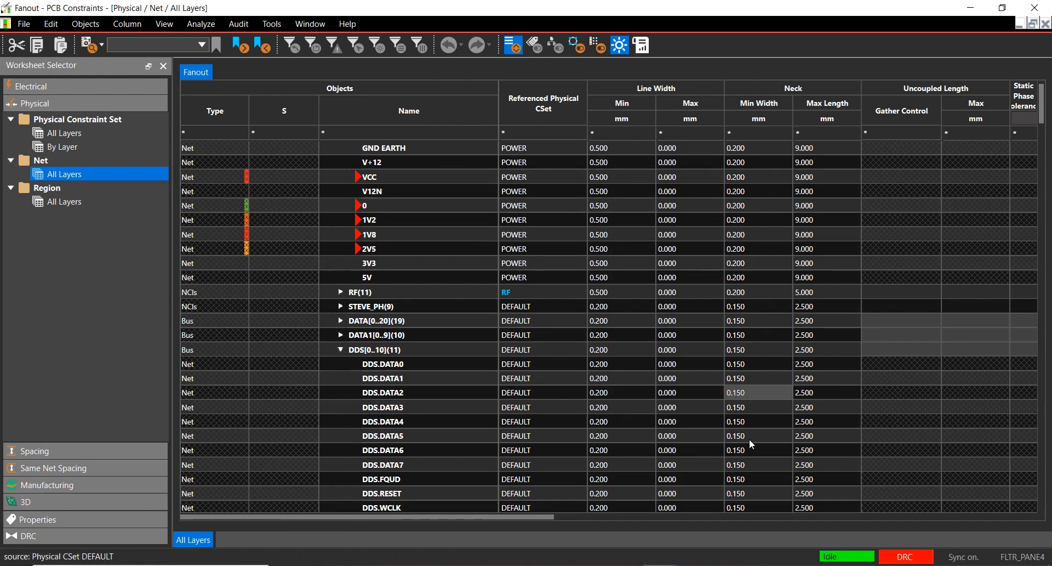
{"action": "left_click_drag", "start_coordinate": [541, 517], "coordinate": [966, 521]}
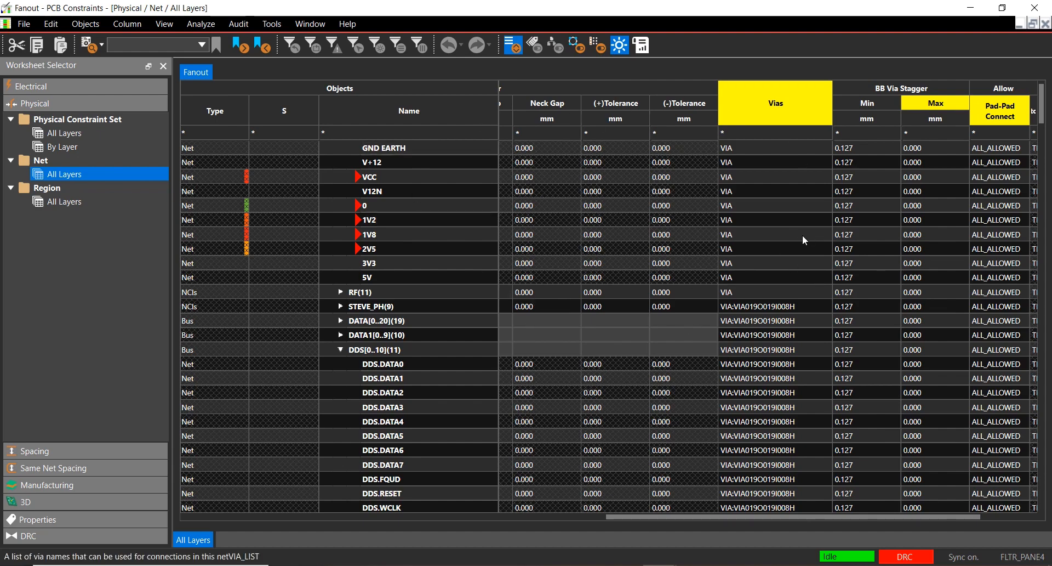
{"action": "left_click", "coordinate": [970, 10]}
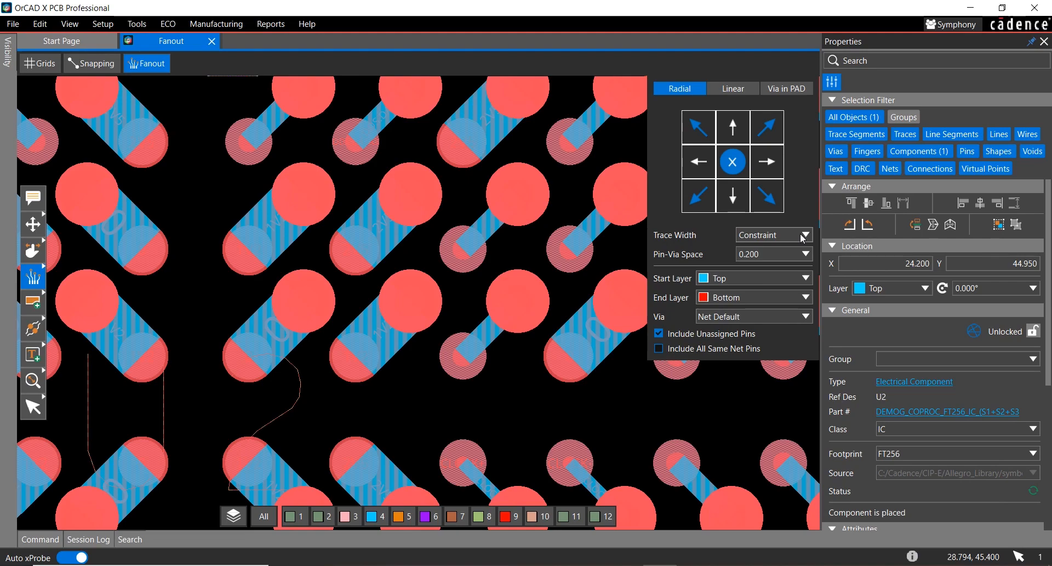
Step: Clear the U2 selection and fan out the whole U4 component with the Linear In pattern
{"action": "scroll", "coordinate": [428, 304], "scroll_direction": "down", "scroll_amount": 5}
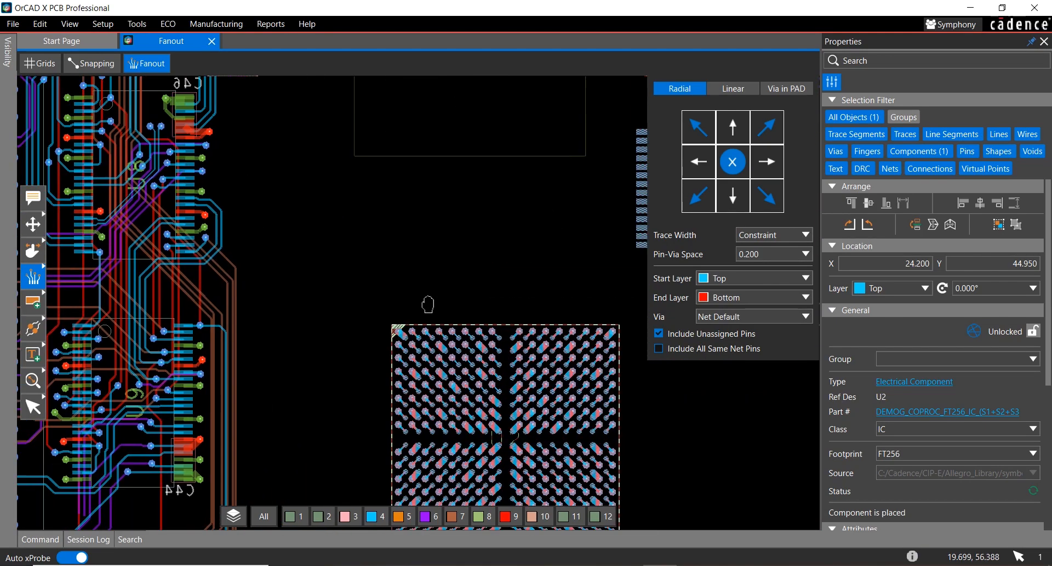
{"action": "middle_click_drag", "start_coordinate": [428, 304], "coordinate": [371, 361]}
{"action": "middle_click_drag", "start_coordinate": [422, 298], "coordinate": [346, 293]}
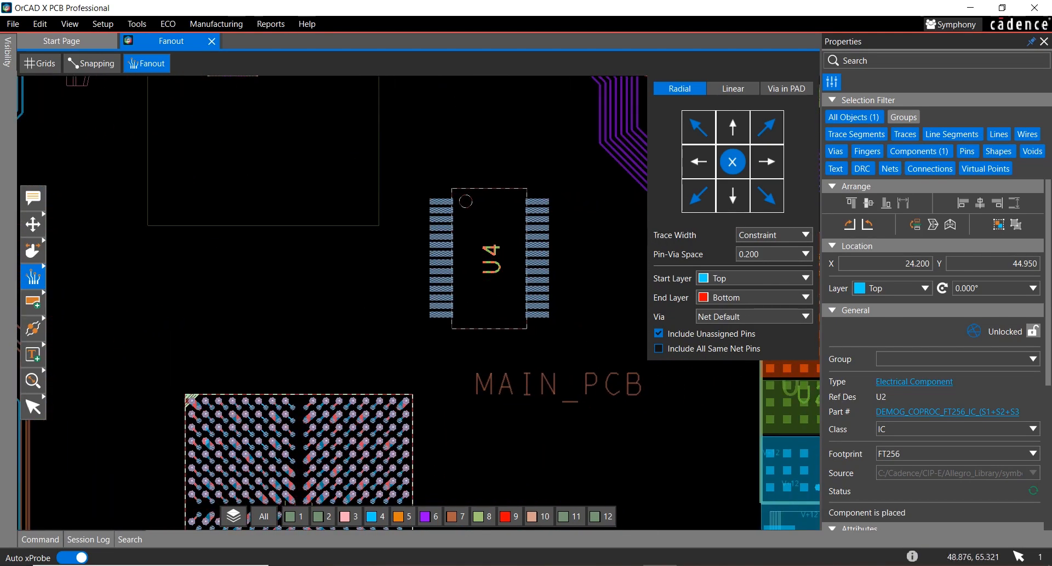
{"action": "key", "text": "Escape"}
{"action": "left_click", "coordinate": [733, 88]}
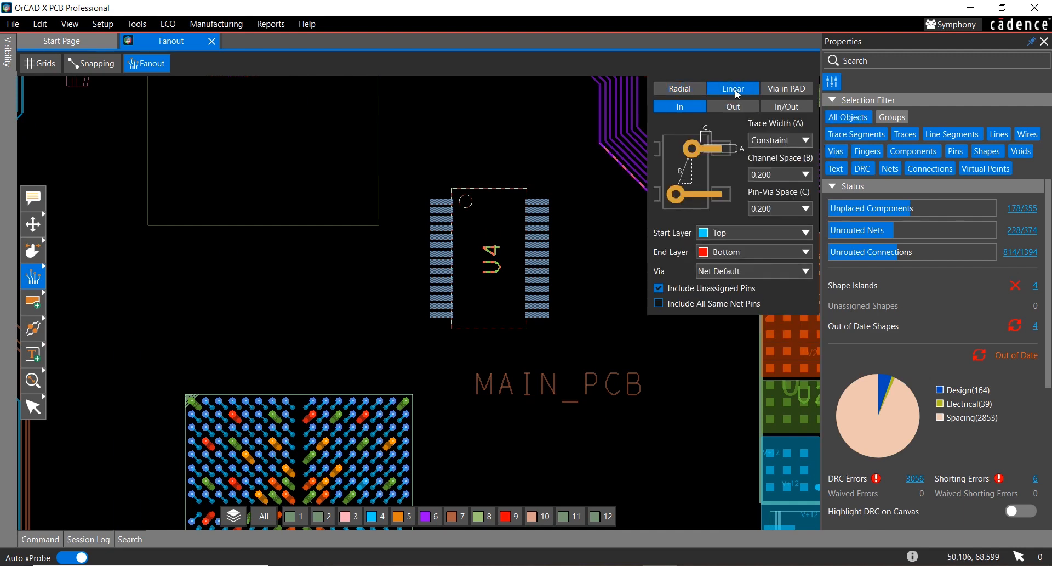
{"action": "left_click", "coordinate": [524, 213]}
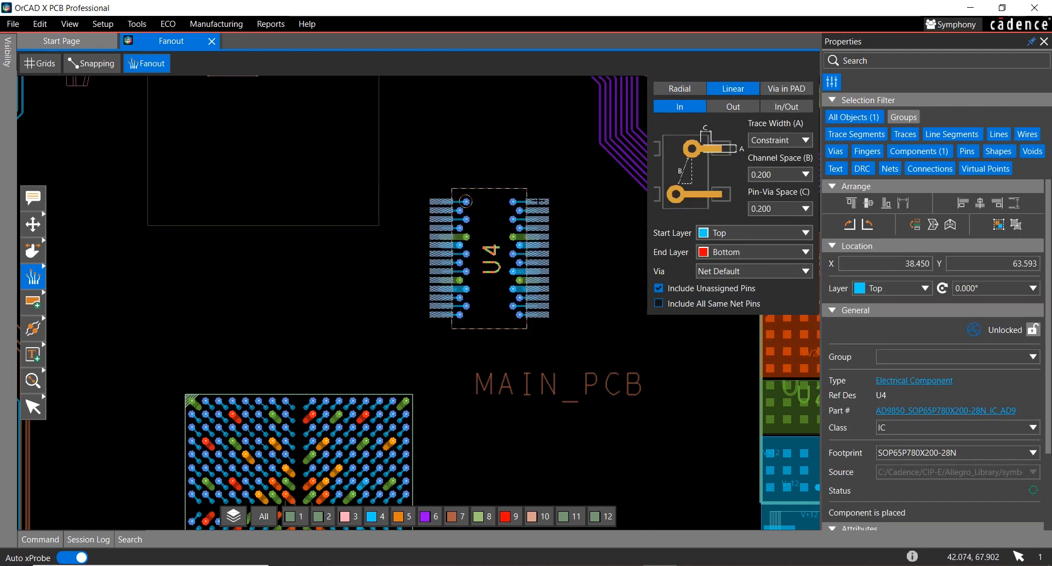
Step: Switch U4's linear fanout to the Out pattern and to the In/Out pattern
{"action": "left_click", "coordinate": [740, 106]}
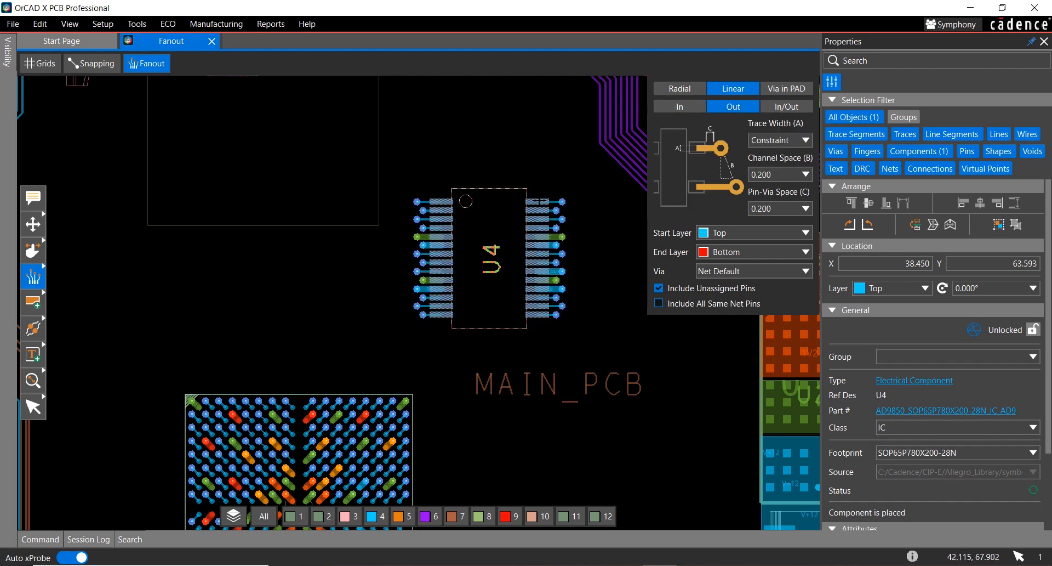
{"action": "left_click", "coordinate": [788, 106]}
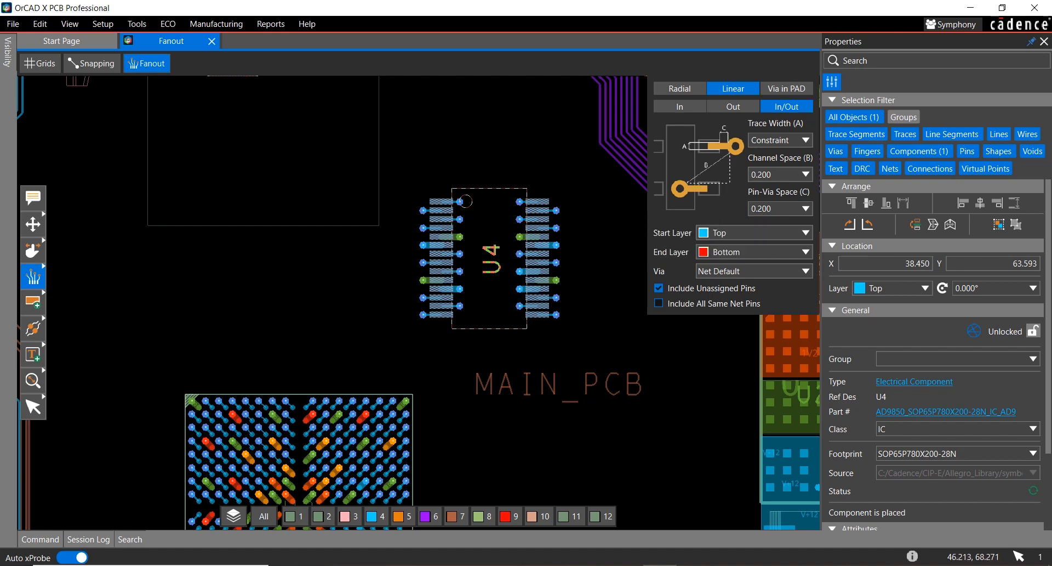
Step: Fan out the whole U2 component with the Via in PAD pattern
{"action": "left_click", "coordinate": [785, 89]}
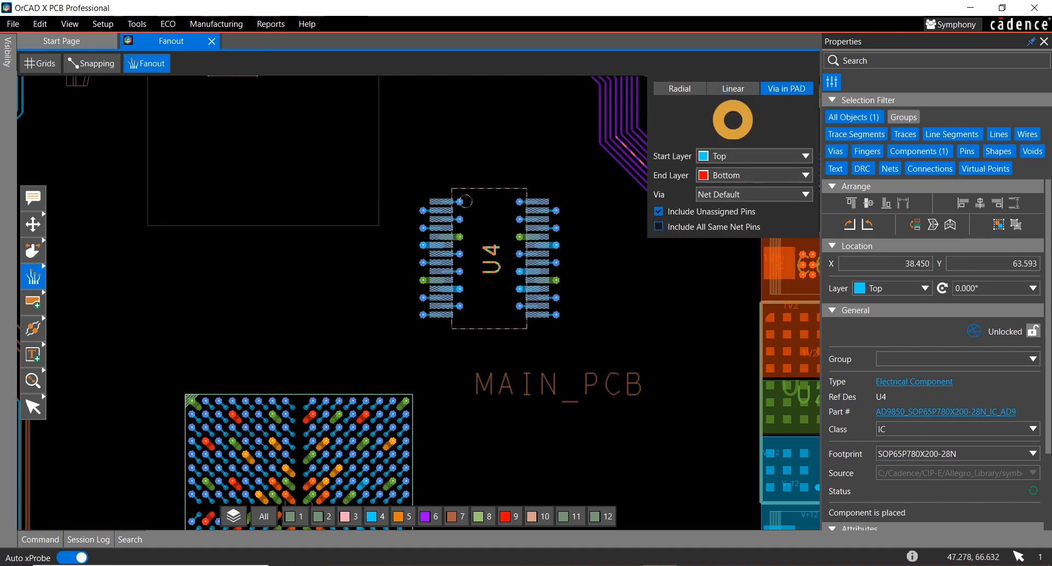
{"action": "middle_click_drag", "start_coordinate": [308, 465], "coordinate": [332, 362]}
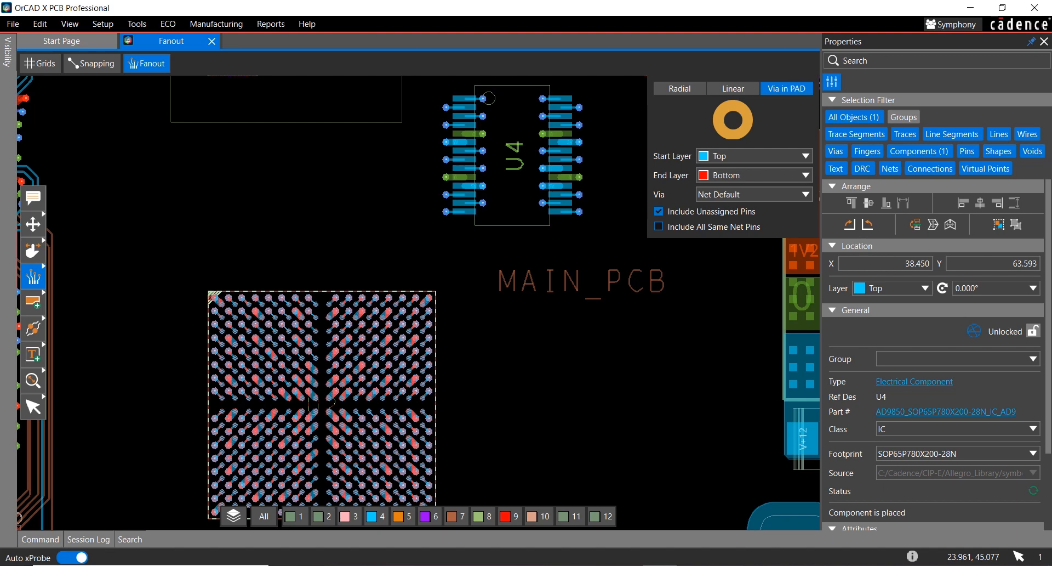
{"action": "left_click", "coordinate": [319, 403]}
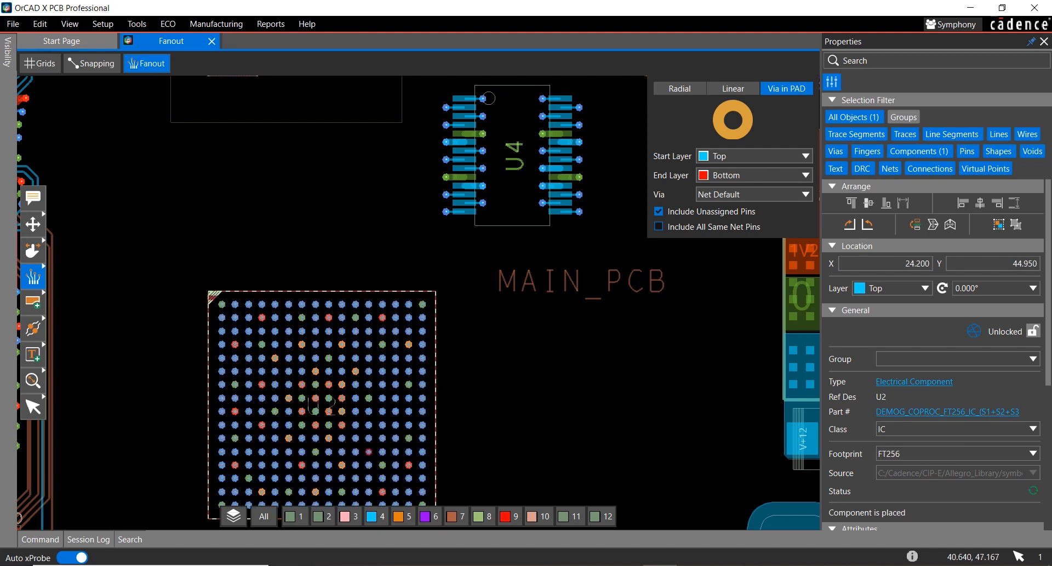
Step: Set the fanout pattern to Linear Out and select the long row of small CAPC1005X56N capacitors outside the board
{"action": "scroll", "coordinate": [543, 375], "scroll_direction": "down", "scroll_amount": 1}
{"action": "middle_click_drag", "start_coordinate": [566, 357], "coordinate": [479, 380]}
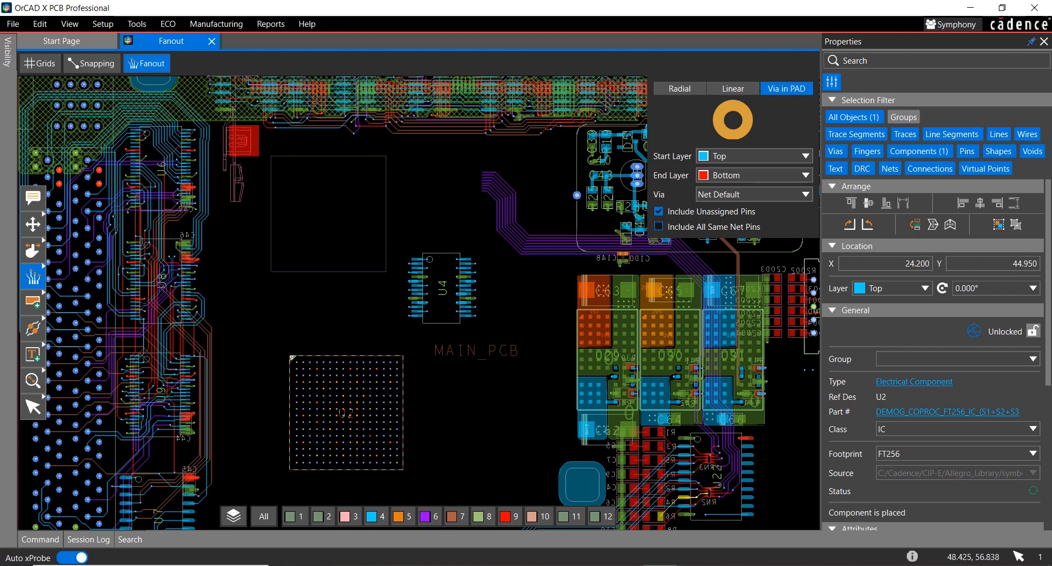
{"action": "mouse_move", "coordinate": [764, 260]}
{"action": "middle_mouse_down"}
{"action": "mouse_move", "coordinate": [644, 328]}
{"action": "mouse_move", "coordinate": [611, 313]}
{"action": "mouse_move", "coordinate": [467, 334]}
{"action": "middle_mouse_up"}
{"action": "middle_click_drag", "start_coordinate": [603, 243], "coordinate": [457, 352]}
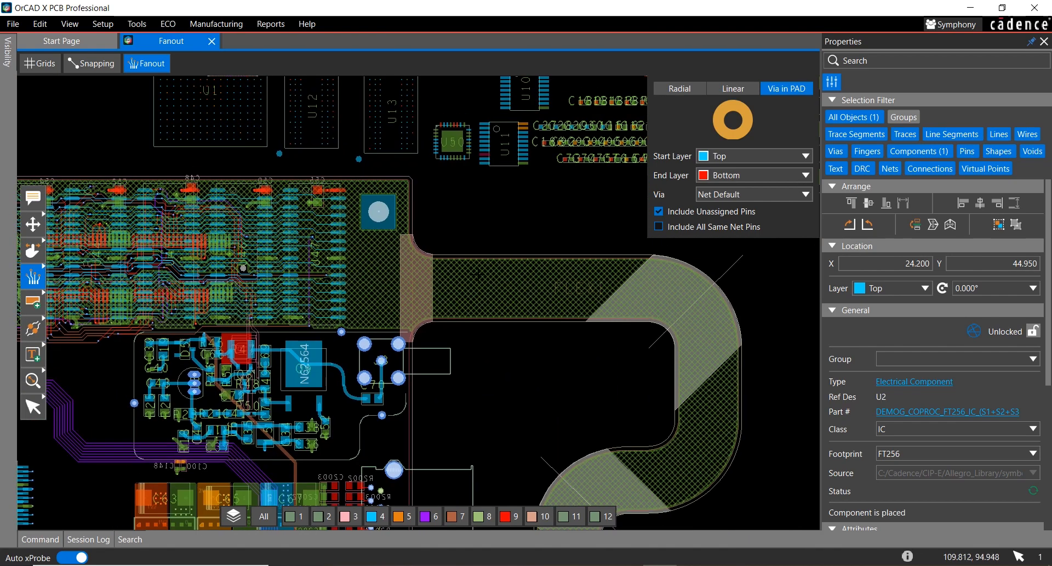
{"action": "mouse_move", "coordinate": [598, 163]}
{"action": "middle_mouse_down"}
{"action": "mouse_move", "coordinate": [506, 289]}
{"action": "mouse_move", "coordinate": [374, 338]}
{"action": "middle_mouse_up"}
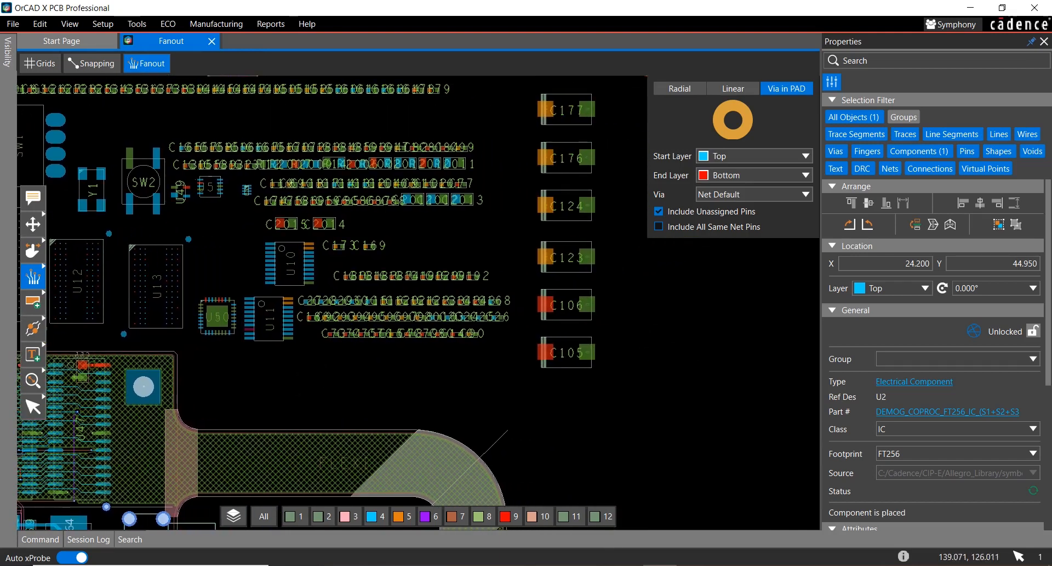
{"action": "left_click", "coordinate": [727, 94]}
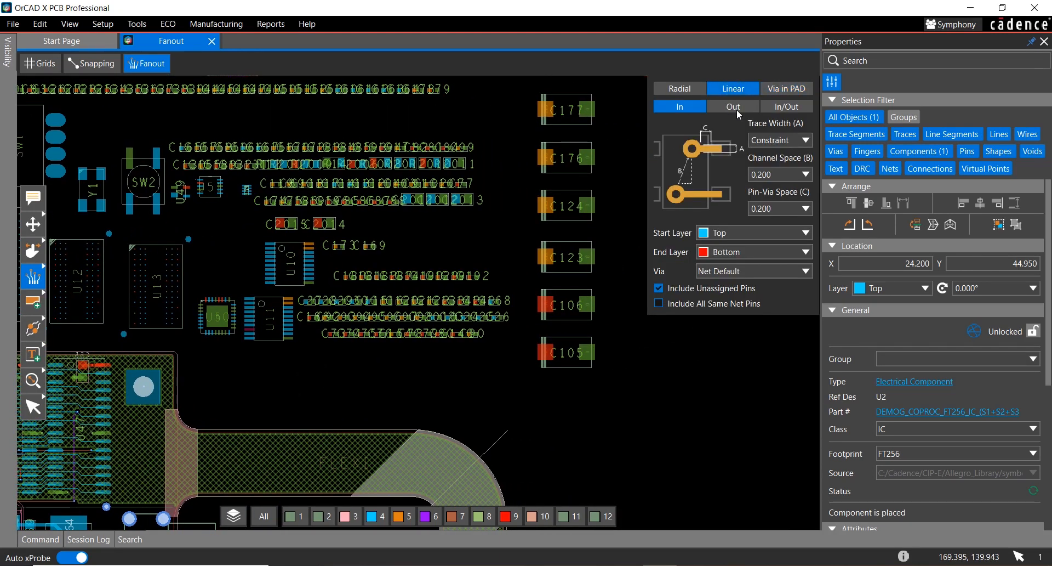
{"action": "left_click", "coordinate": [737, 110]}
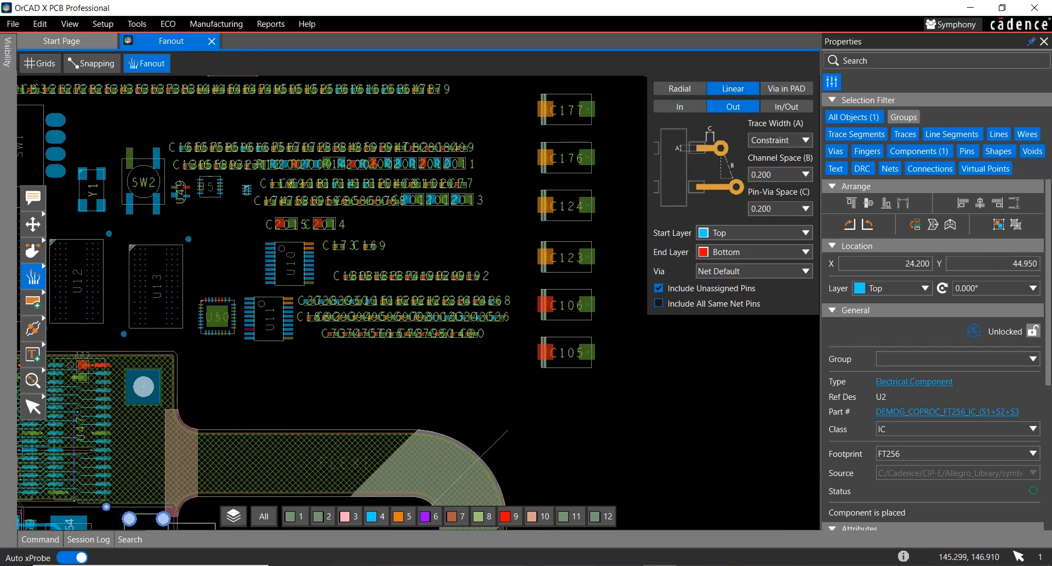
{"action": "middle_click_drag", "start_coordinate": [458, 114], "coordinate": [546, 228]}
{"action": "left_click_drag", "start_coordinate": [523, 221], "coordinate": [160, 182]}
{"action": "scroll", "coordinate": [258, 219], "scroll_direction": "up", "scroll_amount": 5}
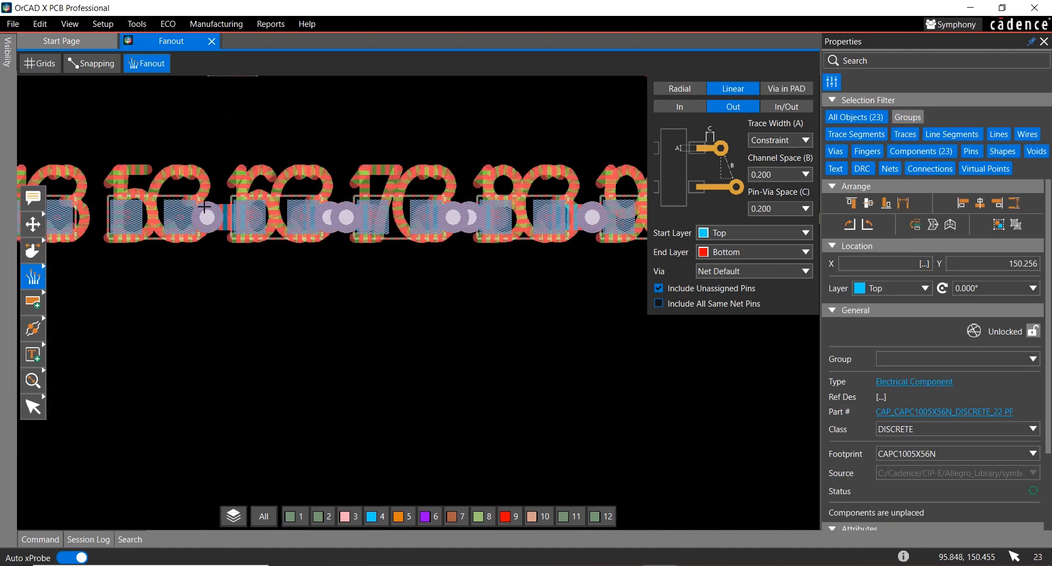
Step: Hide the reference designator text on all top non-conductor layers to reveal the bare capacitor pads
{"action": "middle_click_drag", "start_coordinate": [487, 309], "coordinate": [293, 290]}
{"action": "middle_click_drag", "start_coordinate": [501, 287], "coordinate": [404, 287]}
{"action": "scroll", "coordinate": [398, 240], "scroll_direction": "up", "scroll_amount": 3}
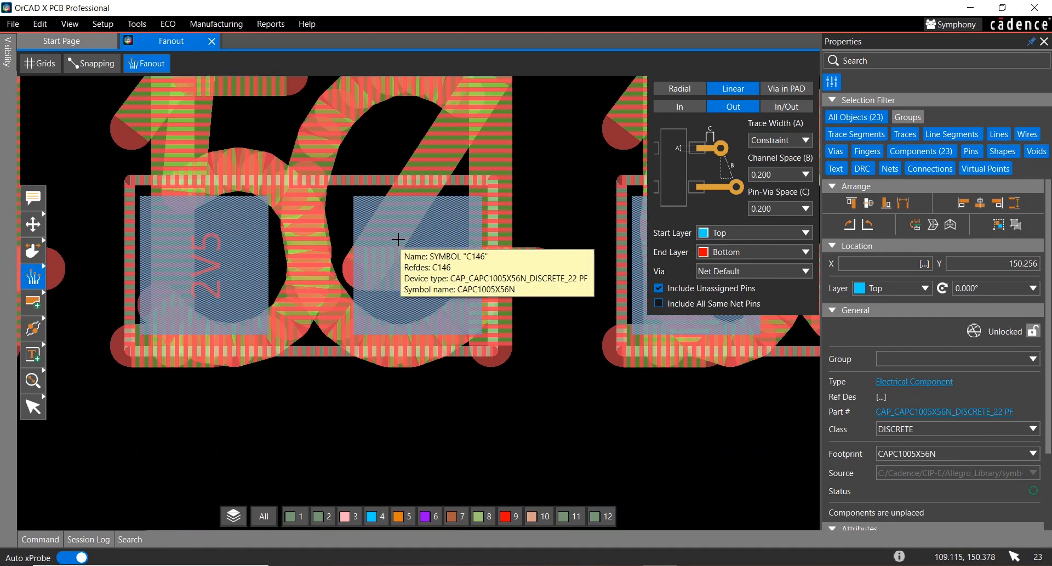
{"action": "scroll", "coordinate": [398, 239], "scroll_direction": "down", "scroll_amount": 3}
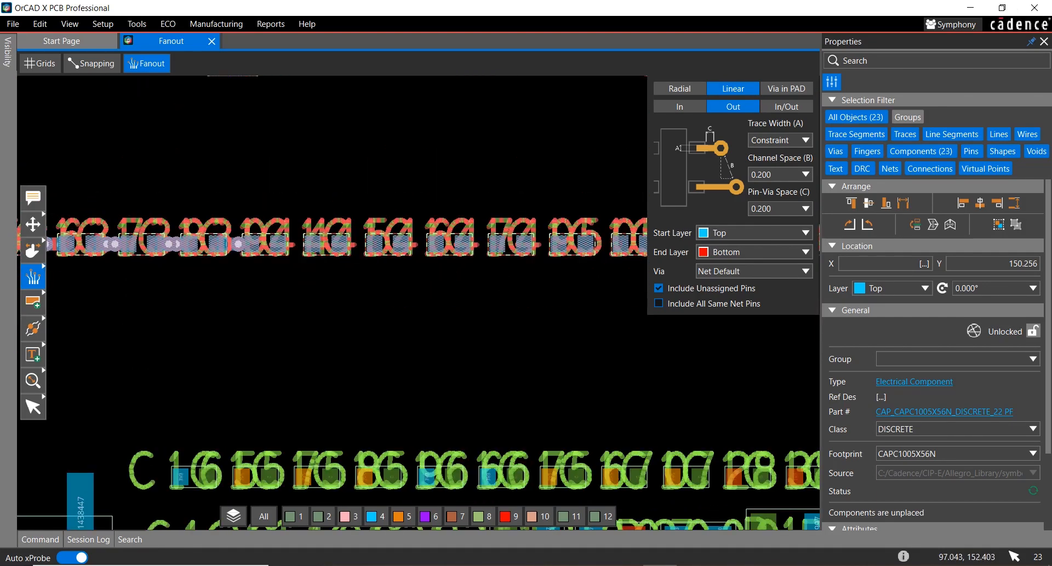
{"action": "left_click", "coordinate": [8, 52]}
{"action": "scroll", "coordinate": [133, 274], "scroll_direction": "down", "scroll_amount": 10}
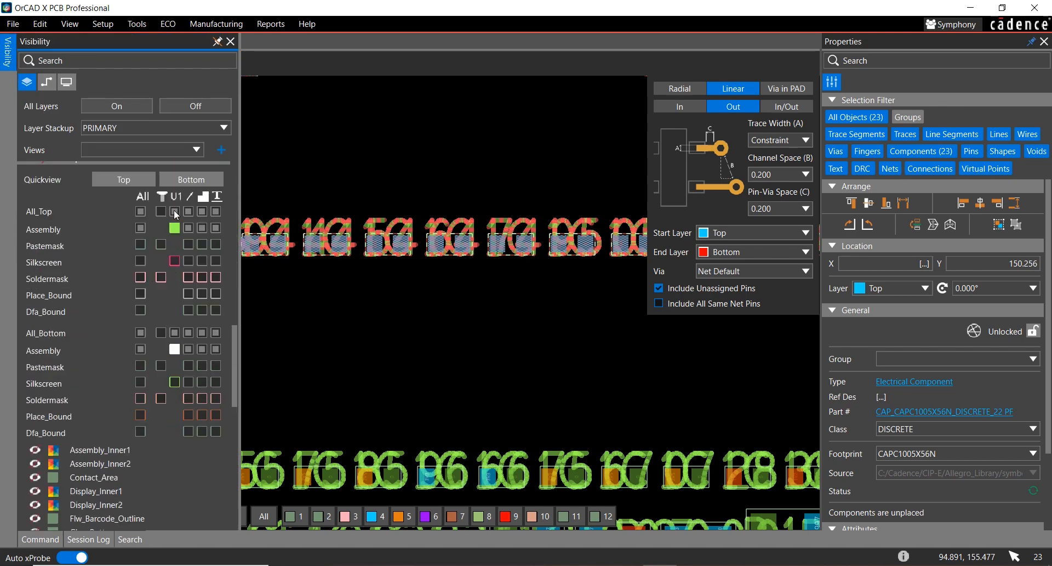
{"action": "left_click", "coordinate": [174, 211]}
{"action": "left_click", "coordinate": [448, 185]}
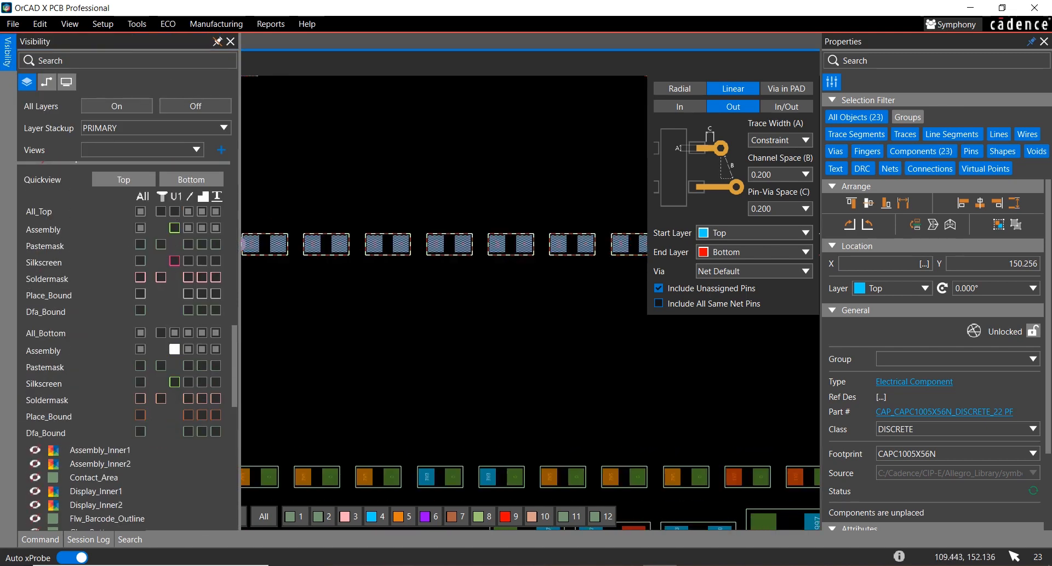
Step: Select seven neighbouring capacitors in the row and fan them out with the Linear Out pattern
{"action": "middle_click_drag", "start_coordinate": [542, 301], "coordinate": [345, 286]}
{"action": "left_click_drag", "start_coordinate": [146, 178], "coordinate": [558, 263]}
{"action": "left_click", "coordinate": [573, 233], "text": "ctrl"}
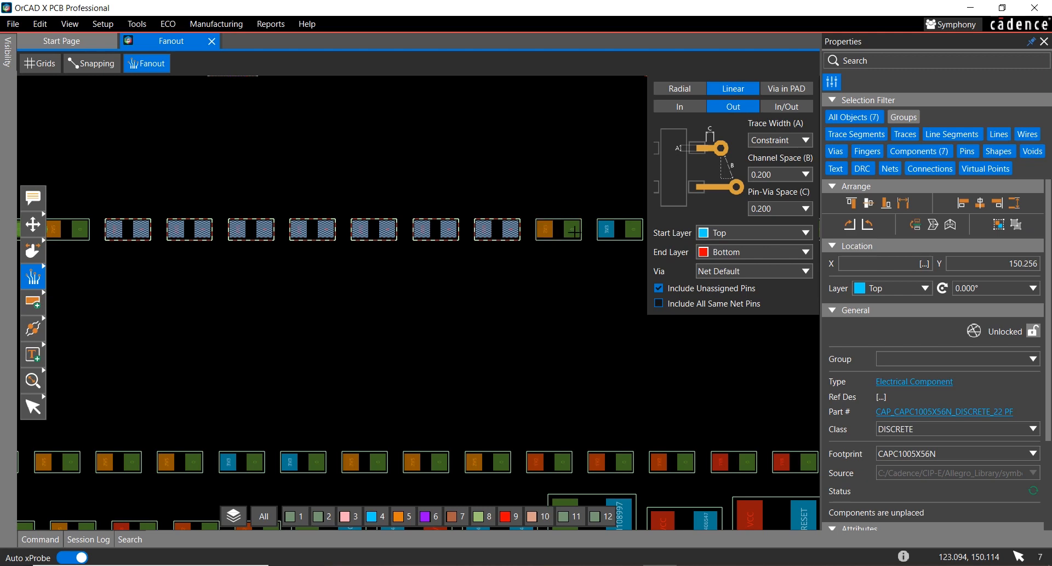
{"action": "left_click", "coordinate": [516, 231]}
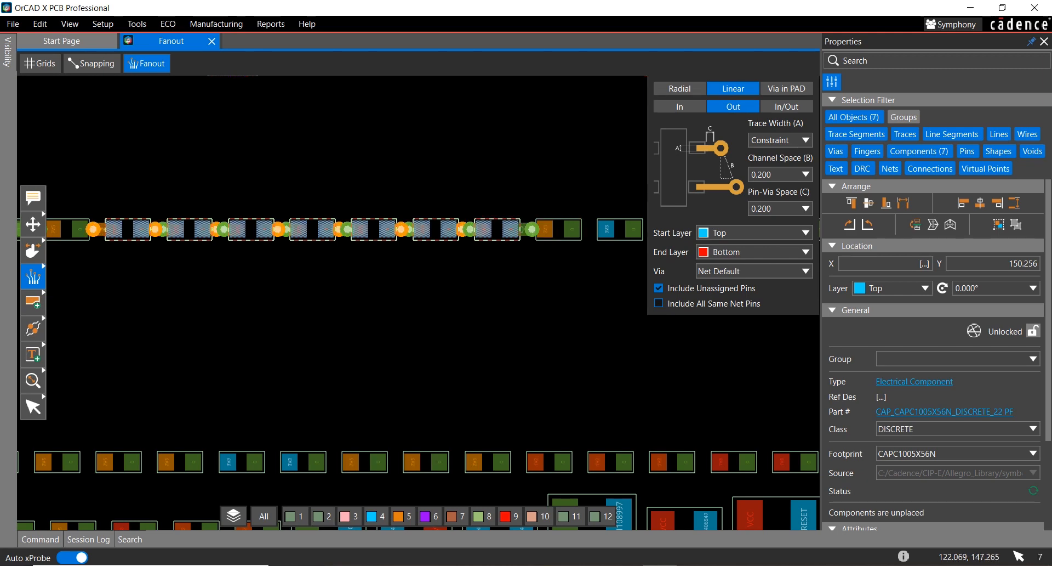
Step: Exit Fanout, select capacitor C177 and search for its part number CAP_P_CAPMP7343X430N_DISCRETE_4, keeping the results pinned
{"action": "scroll", "coordinate": [420, 291], "scroll_direction": "down", "scroll_amount": 5}
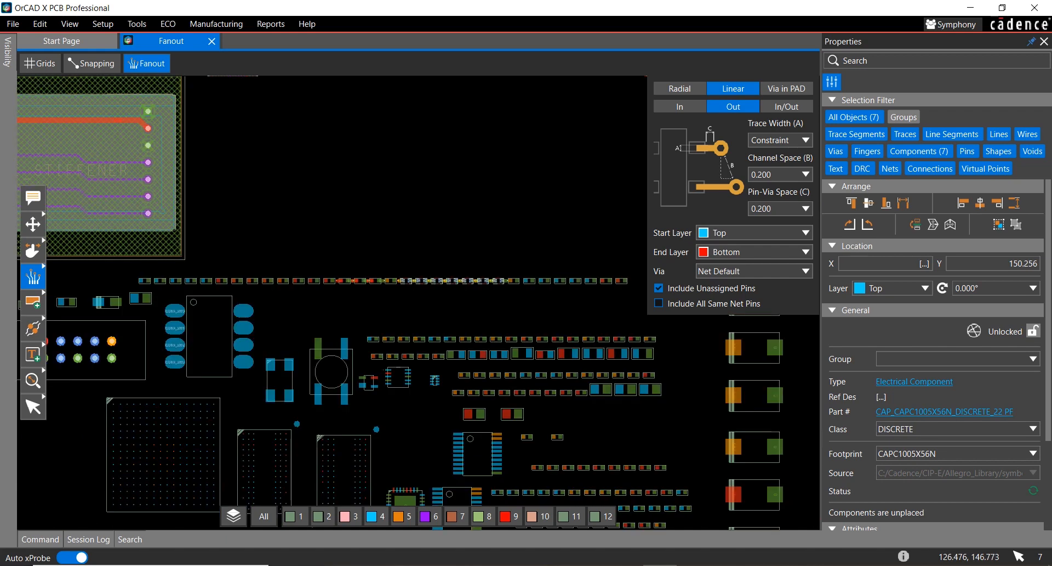
{"action": "middle_click_drag", "start_coordinate": [574, 319], "coordinate": [335, 244]}
{"action": "middle_click_drag", "start_coordinate": [594, 333], "coordinate": [570, 319]}
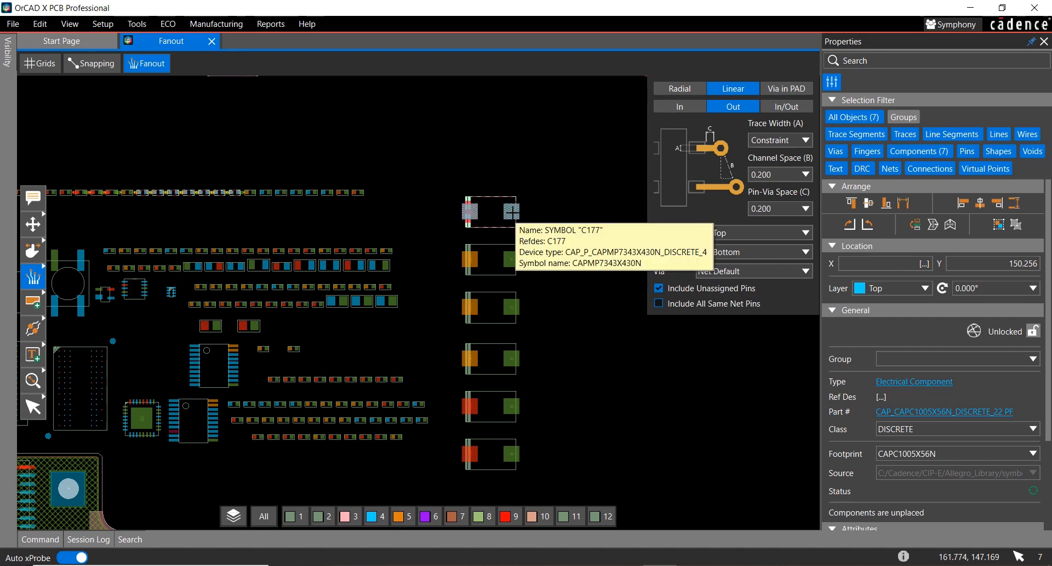
{"action": "key", "text": "Escape"}
{"action": "left_click_drag", "start_coordinate": [512, 212], "coordinate": [504, 218]}
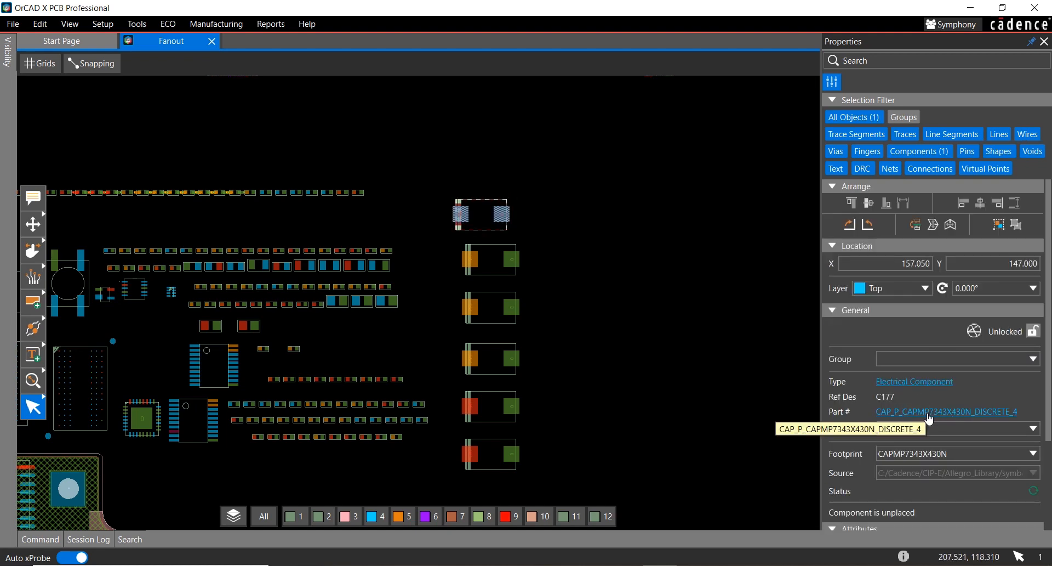
{"action": "left_click", "coordinate": [930, 412]}
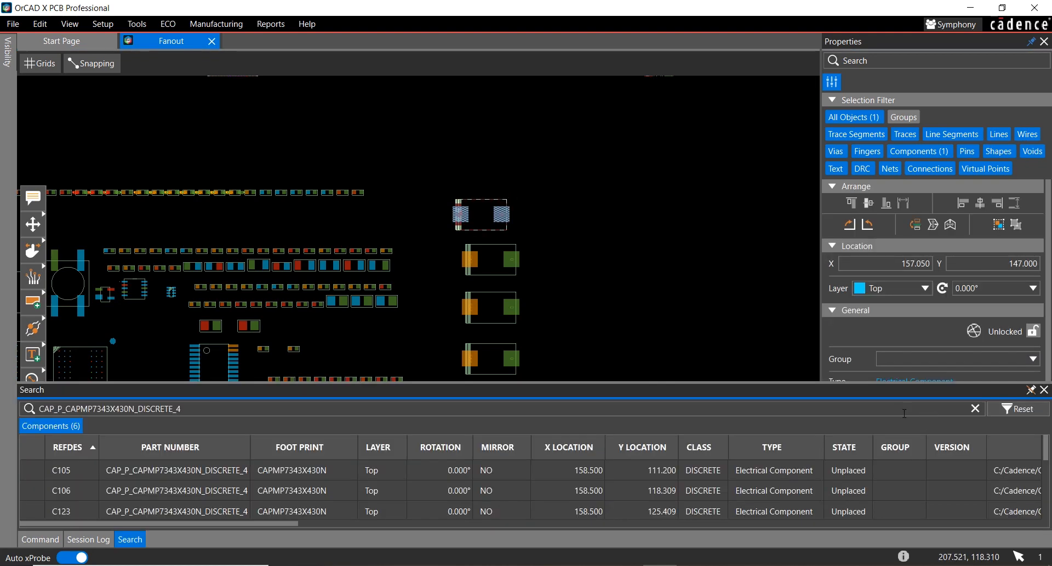
{"action": "left_click", "coordinate": [1031, 389]}
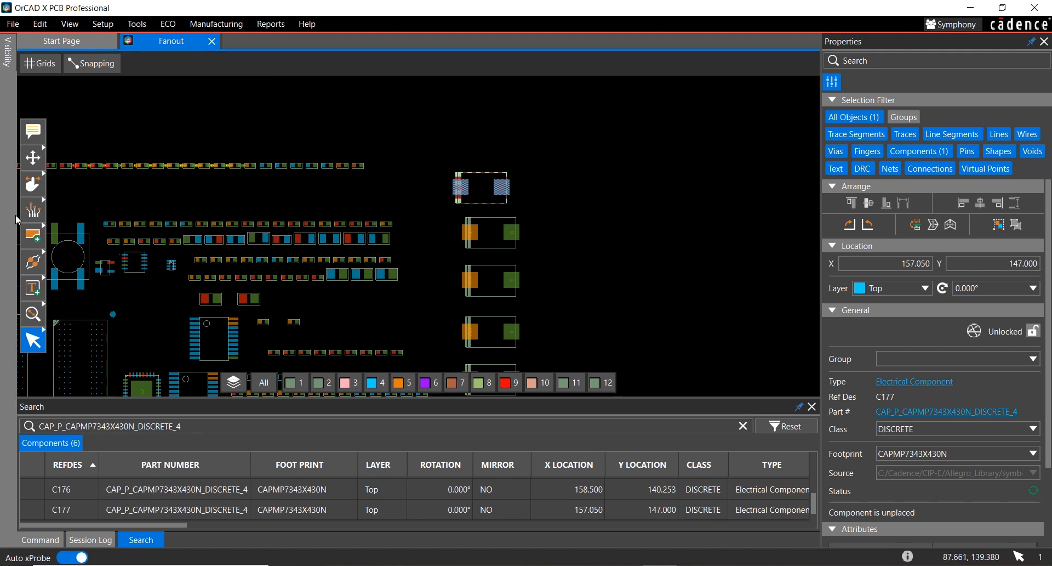
Step: Restart Fanout, dock the search results beside the board and select all listed capacitors, C105 to C177, on the canvas
{"action": "left_click", "coordinate": [34, 213]}
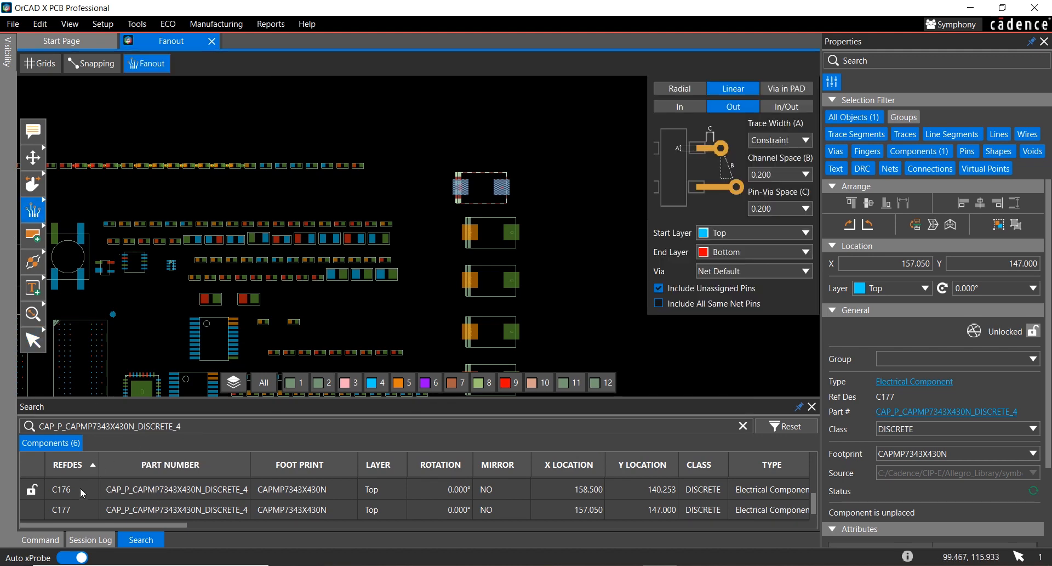
{"action": "scroll", "coordinate": [80, 488], "scroll_direction": "up", "scroll_amount": 3}
{"action": "left_click", "coordinate": [80, 488]}
{"action": "scroll", "coordinate": [82, 487], "scroll_direction": "down", "scroll_amount": 3}
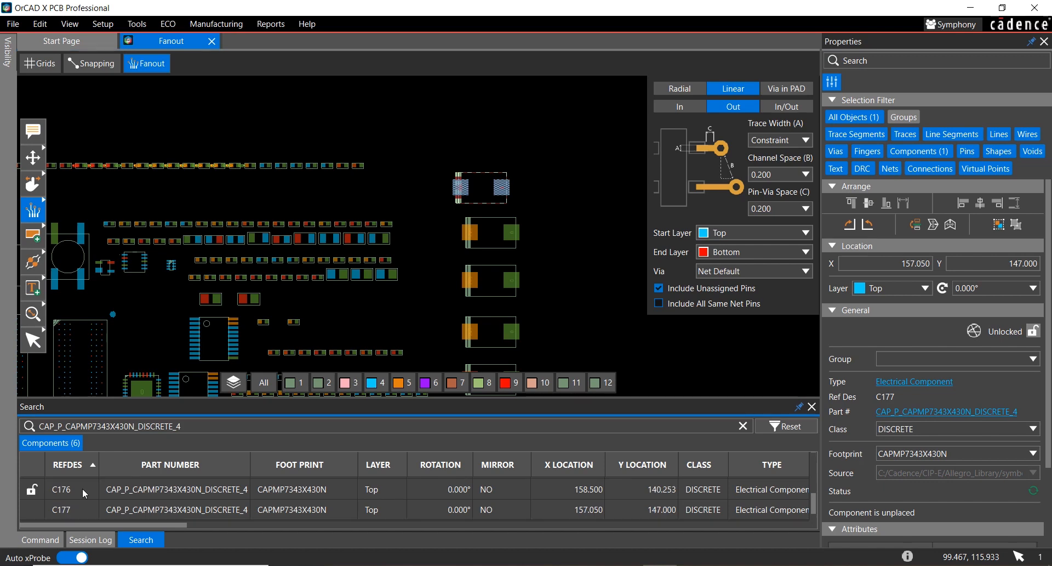
{"action": "left_click", "coordinate": [81, 502], "text": "shift"}
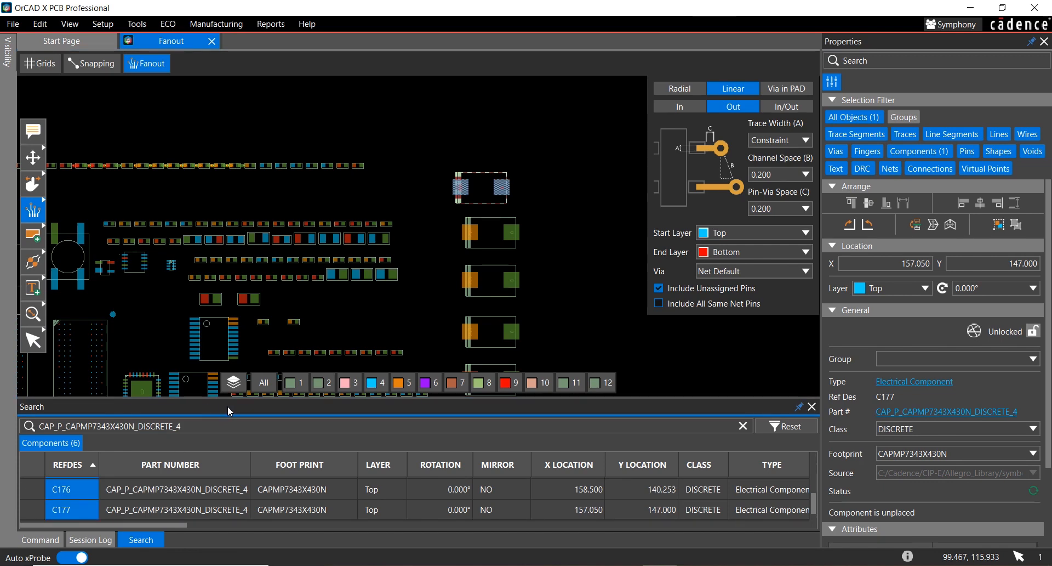
{"action": "left_click_drag", "start_coordinate": [228, 405], "coordinate": [34, 255]}
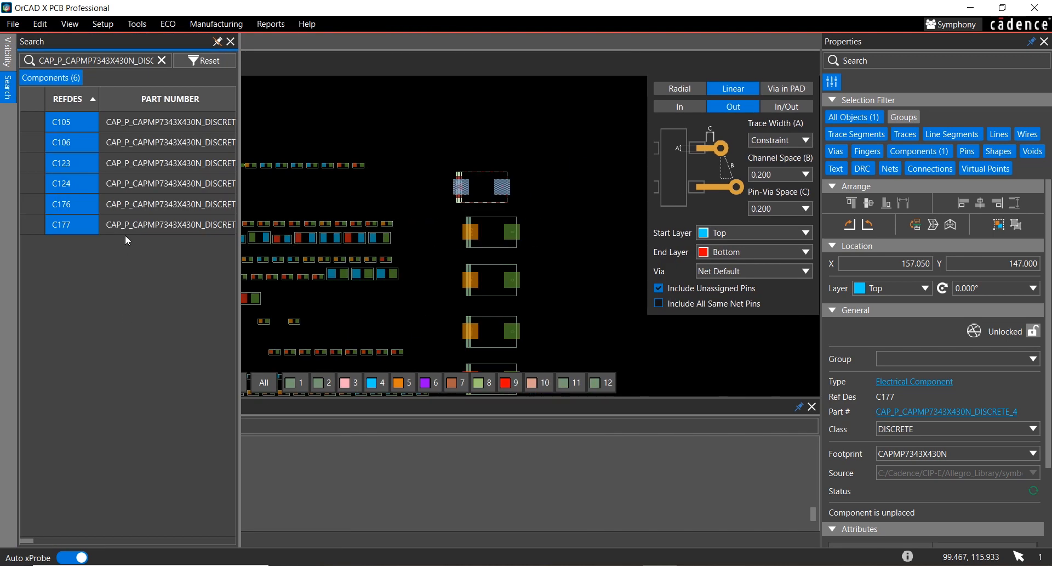
{"action": "right_click", "coordinate": [73, 148]}
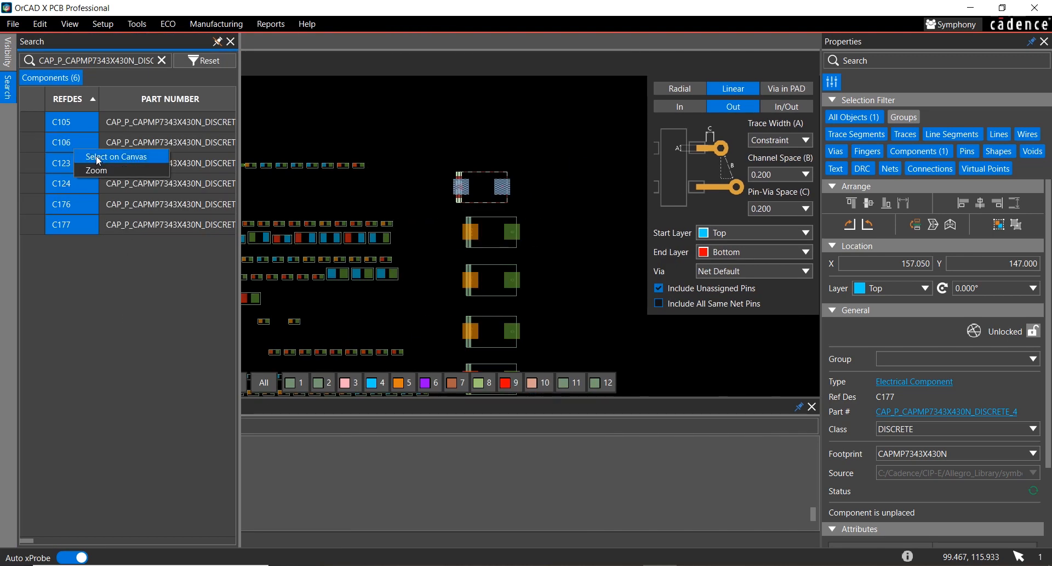
{"action": "left_click", "coordinate": [96, 156]}
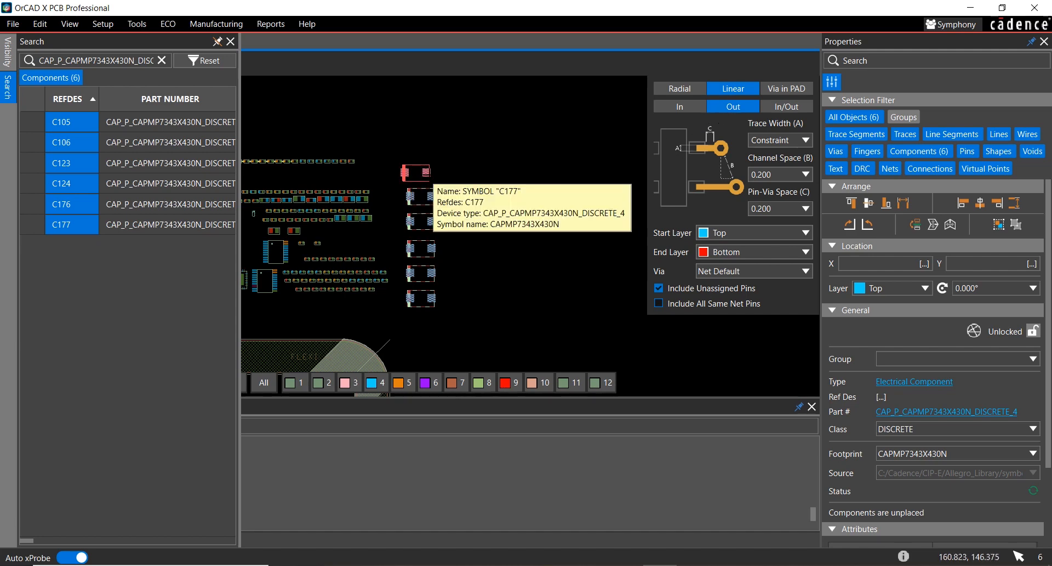
Step: Remove C177 from the selection and fan out the other selected capacitors with the Linear Out pattern
{"action": "left_click", "coordinate": [427, 175], "text": "ctrl"}
{"action": "left_click", "coordinate": [434, 195]}
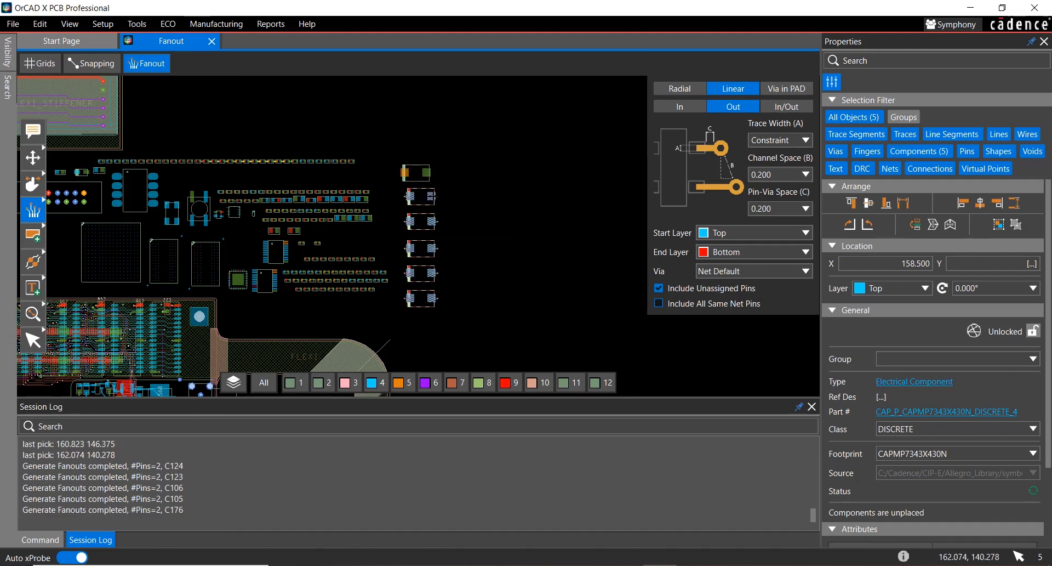
{"action": "scroll", "coordinate": [437, 207], "scroll_direction": "up", "scroll_amount": 2}
{"action": "middle_click_drag", "start_coordinate": [451, 211], "coordinate": [483, 85]}
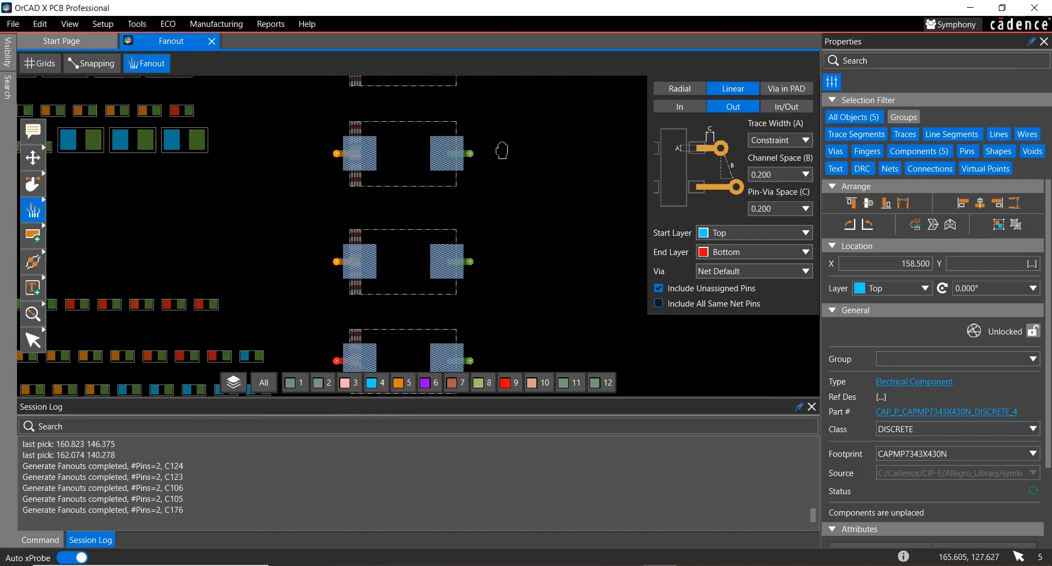
{"action": "middle_click_drag", "start_coordinate": [503, 150], "coordinate": [503, 77]}
{"action": "mouse_move", "coordinate": [512, 247]}
{"action": "middle_mouse_down"}
{"action": "mouse_move", "coordinate": [492, 171]}
{"action": "mouse_move", "coordinate": [490, 278]}
{"action": "middle_mouse_up"}
{"action": "middle_click_drag", "start_coordinate": [499, 206], "coordinate": [493, 277]}
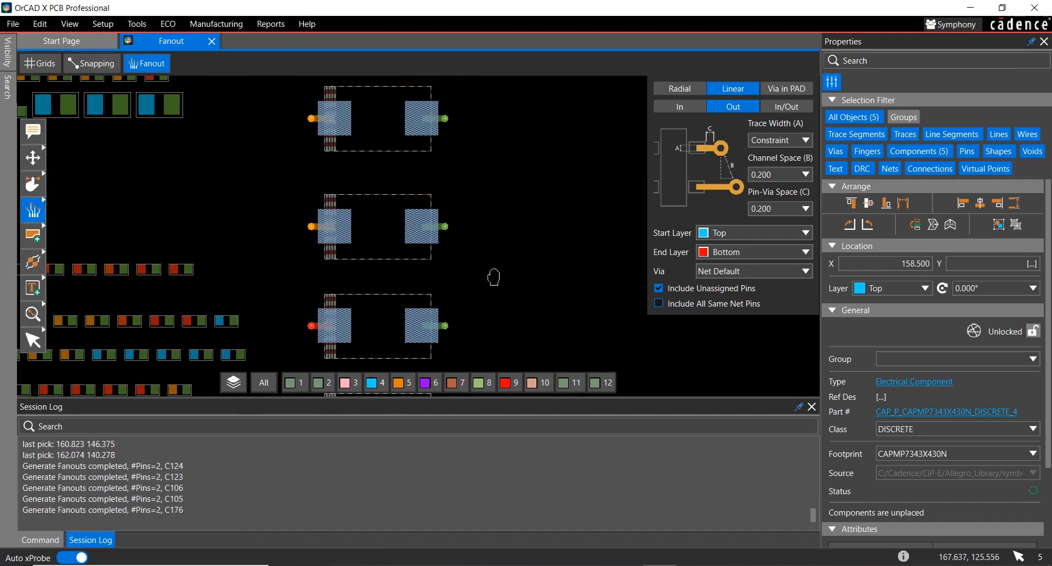
{"action": "middle_click_drag", "start_coordinate": [509, 172], "coordinate": [500, 280]}
Step: Deselect capacitor C124 on the board, and reopen the component search results and keep them pinned open
{"action": "left_click", "coordinate": [432, 225], "text": "ctrl"}
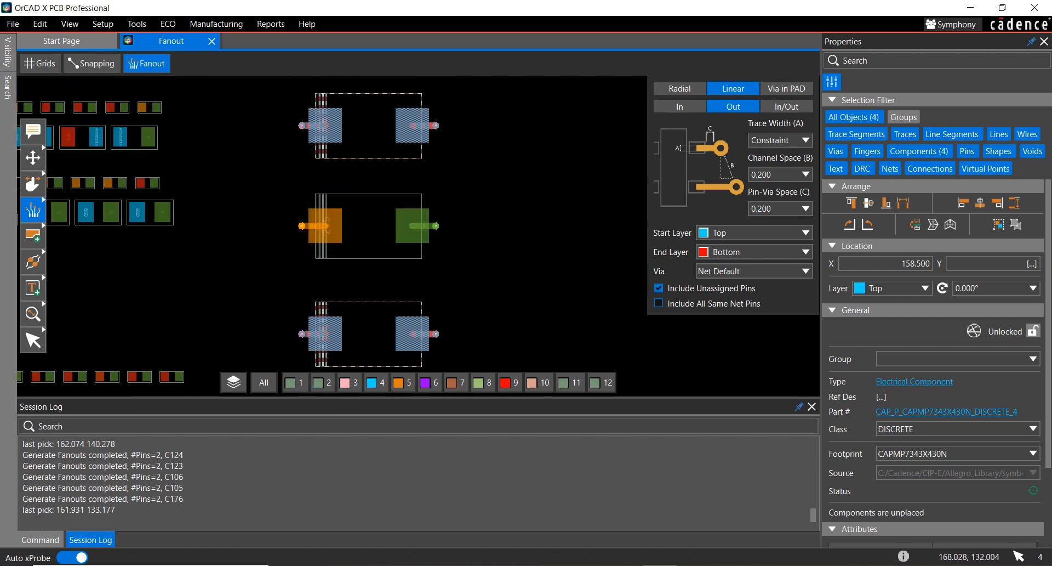
{"action": "scroll", "coordinate": [492, 240], "scroll_direction": "down", "scroll_amount": 3}
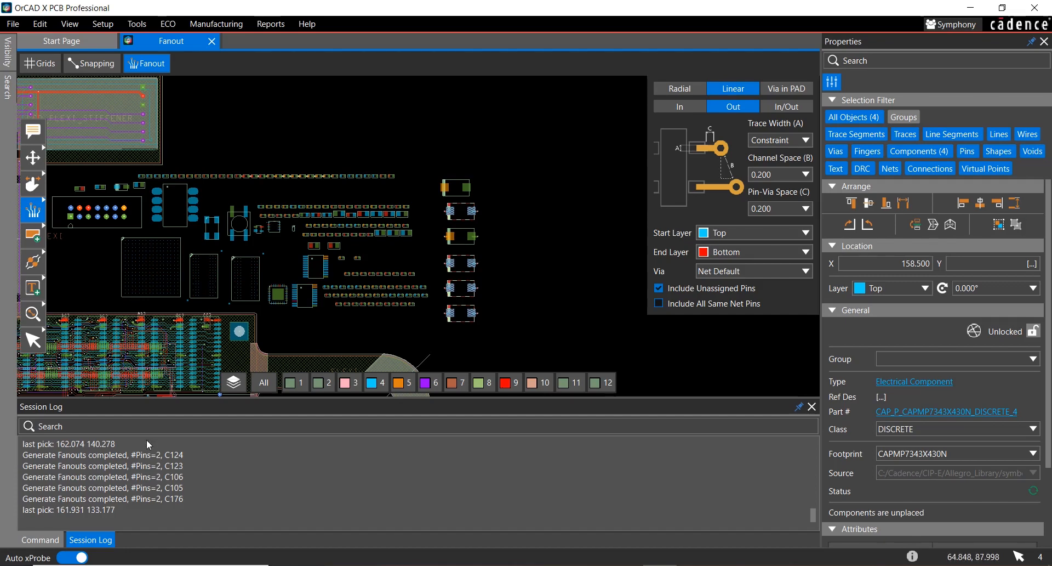
{"action": "left_click", "coordinate": [7, 86]}
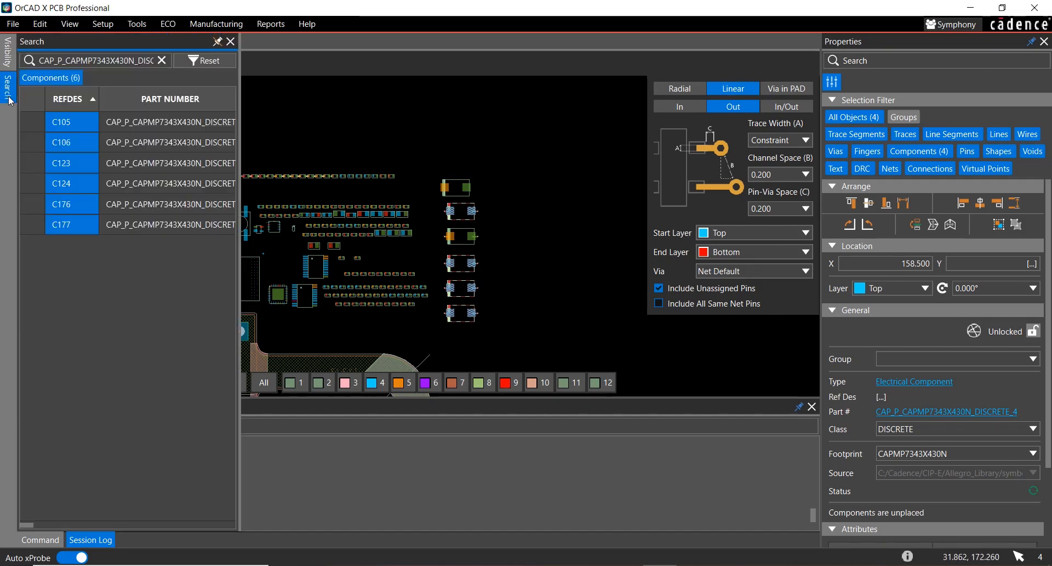
{"action": "left_click", "coordinate": [217, 41]}
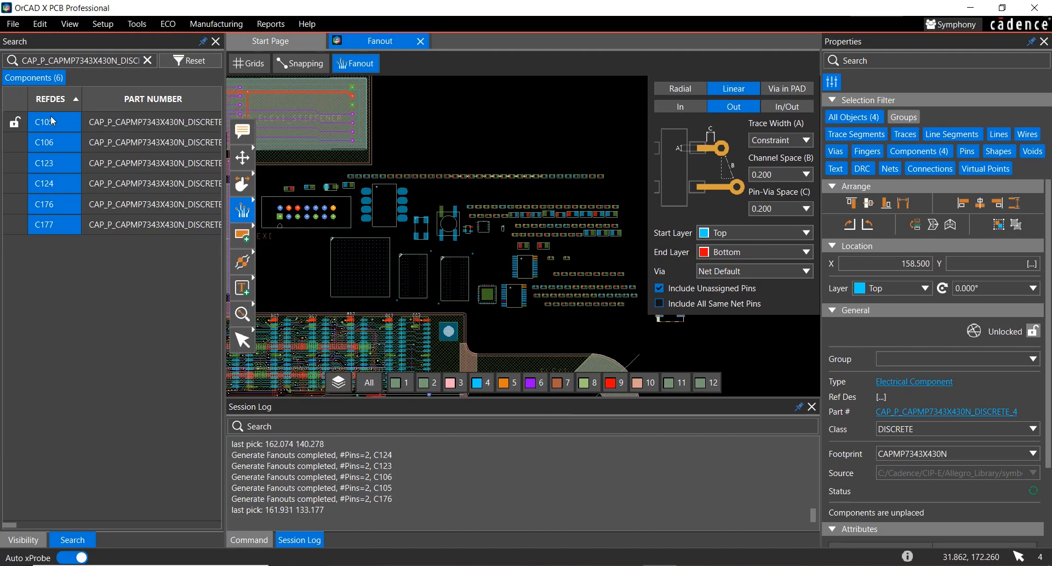
Step: Select all listed capacitors, C105 to C177, on the canvas, fan them out with the Linear In pattern, and close the search results
{"action": "right_click", "coordinate": [50, 119]}
{"action": "left_click", "coordinate": [68, 130]}
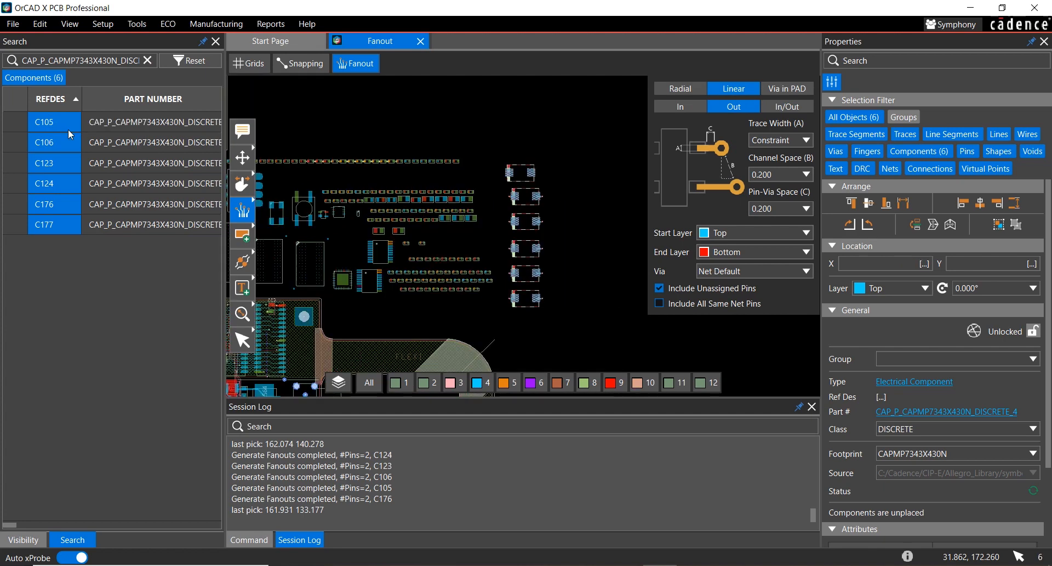
{"action": "left_click", "coordinate": [685, 107]}
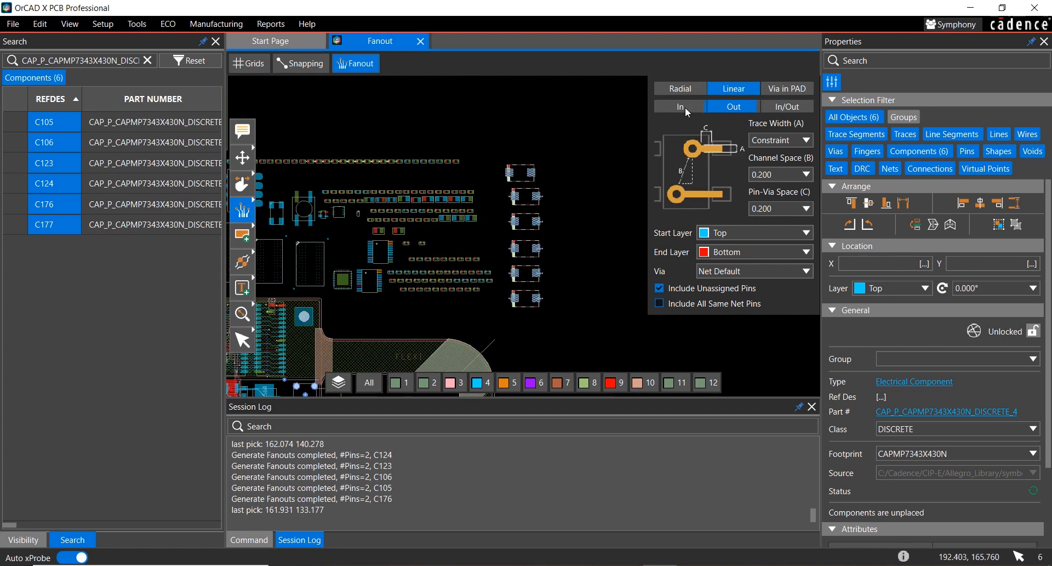
{"action": "left_click", "coordinate": [784, 106]}
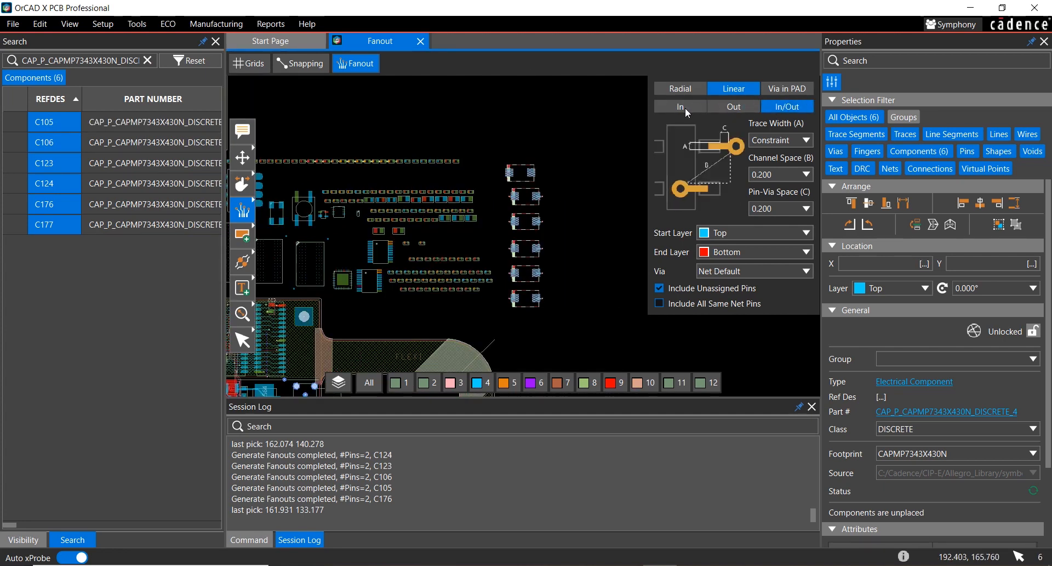
{"action": "left_click", "coordinate": [685, 107]}
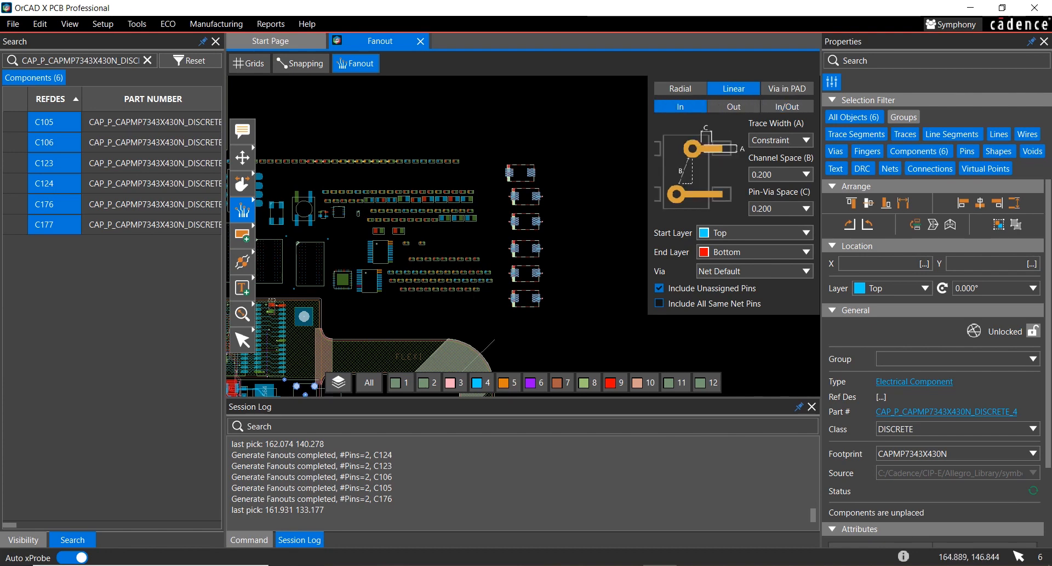
{"action": "left_click", "coordinate": [522, 172]}
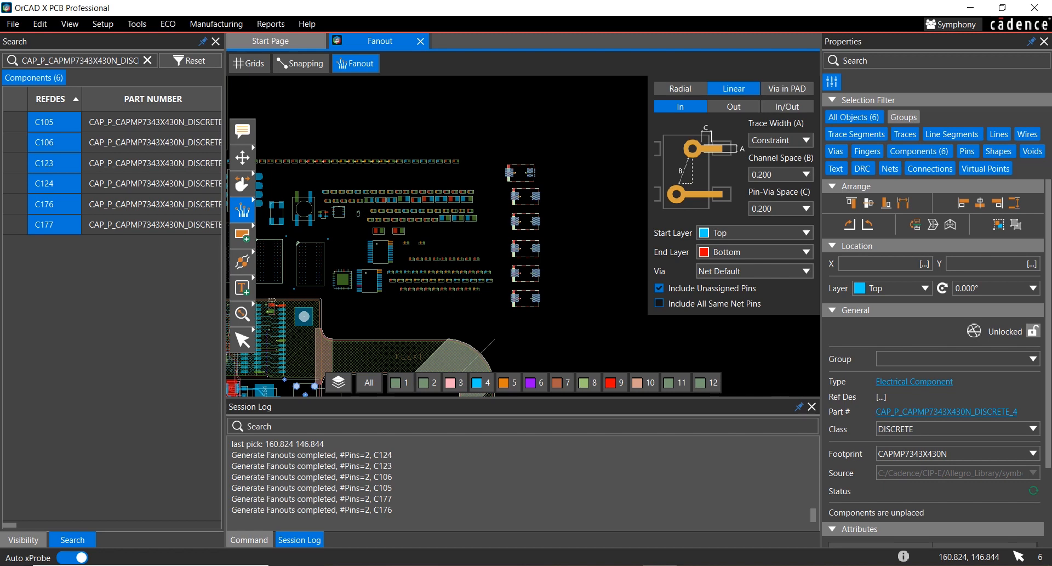
{"action": "left_click", "coordinate": [216, 42]}
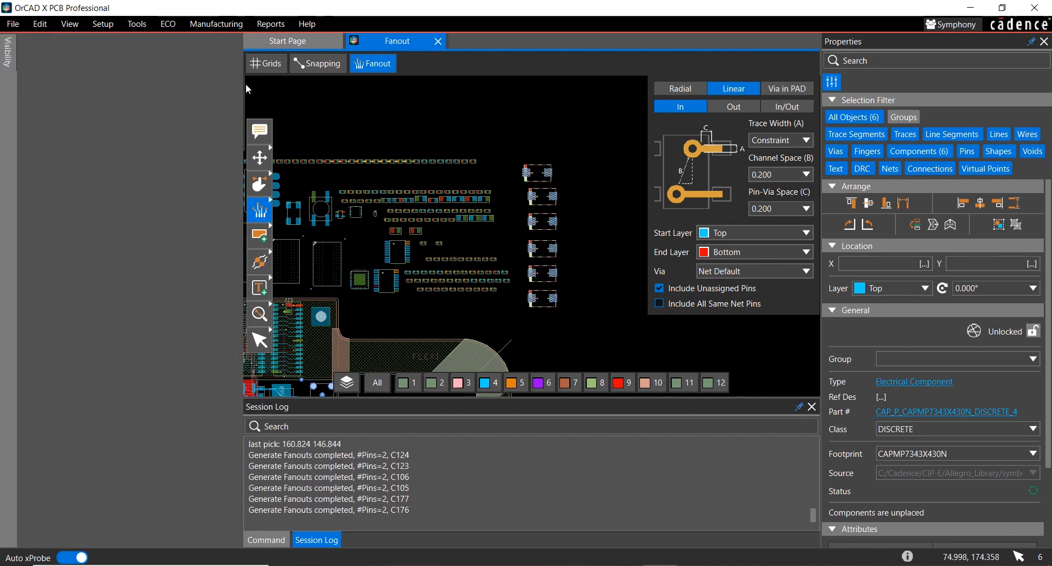
Step: Move the BGA constraint region on the main PCB so that it overlaps only the upper-right part of U2
{"action": "middle_click_drag", "start_coordinate": [419, 221], "coordinate": [549, 133]}
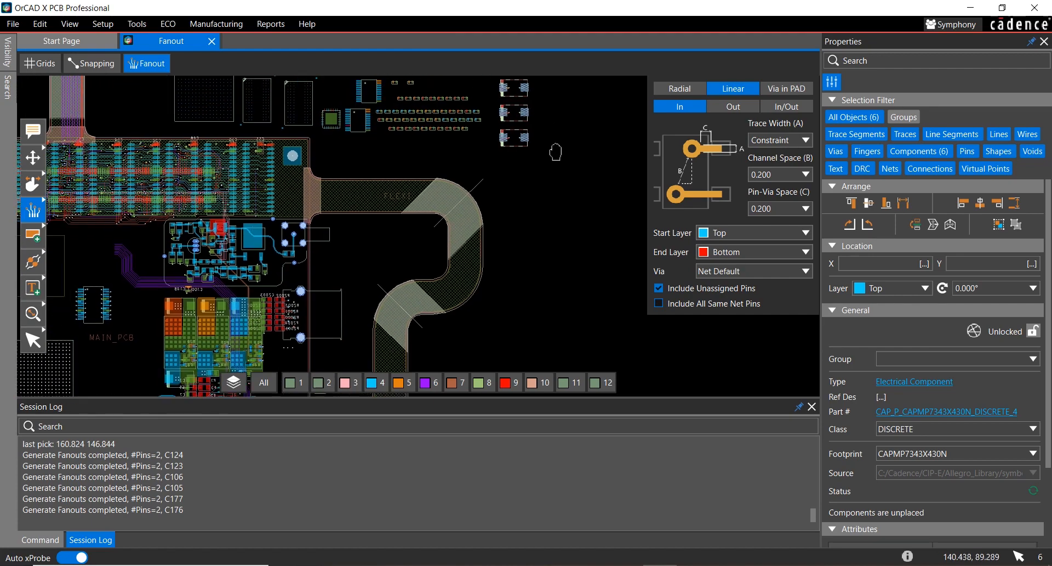
{"action": "middle_click_drag", "start_coordinate": [269, 268], "coordinate": [376, 181]}
{"action": "middle_click_drag", "start_coordinate": [252, 214], "coordinate": [393, 133]}
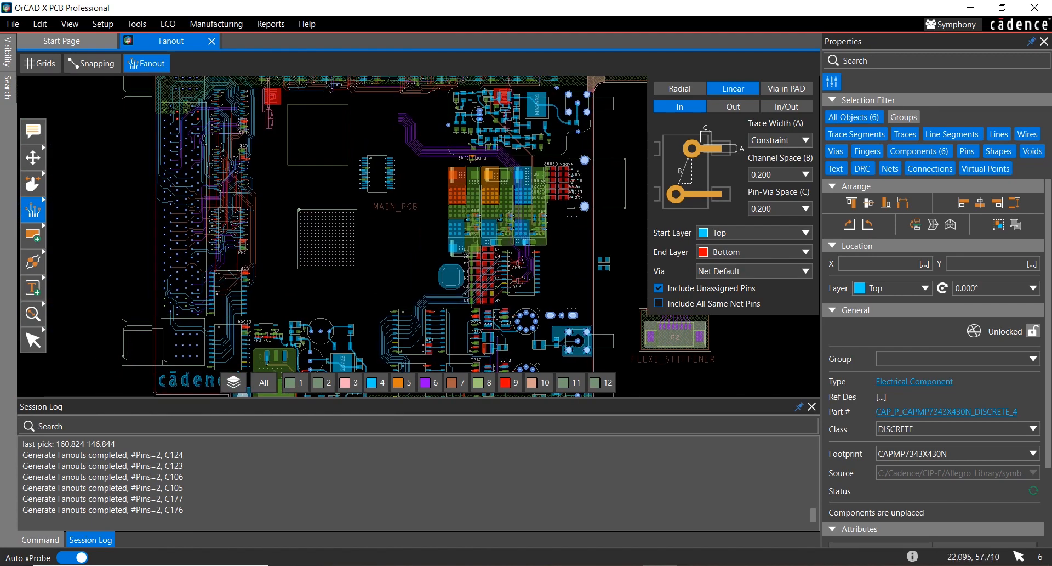
{"action": "scroll", "coordinate": [328, 188], "scroll_direction": "up", "scroll_amount": 2}
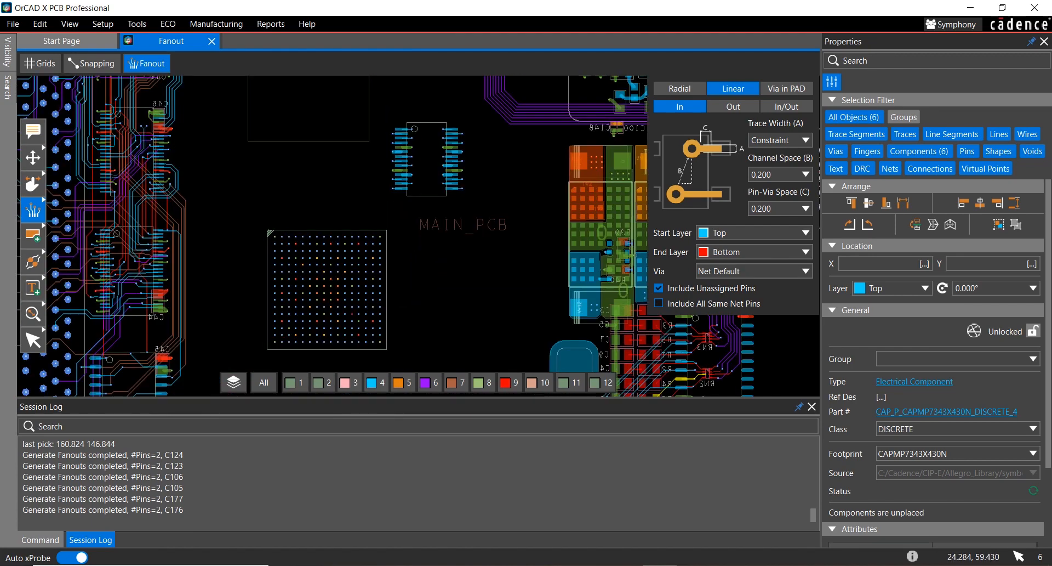
{"action": "middle_click_drag", "start_coordinate": [331, 186], "coordinate": [353, 214]}
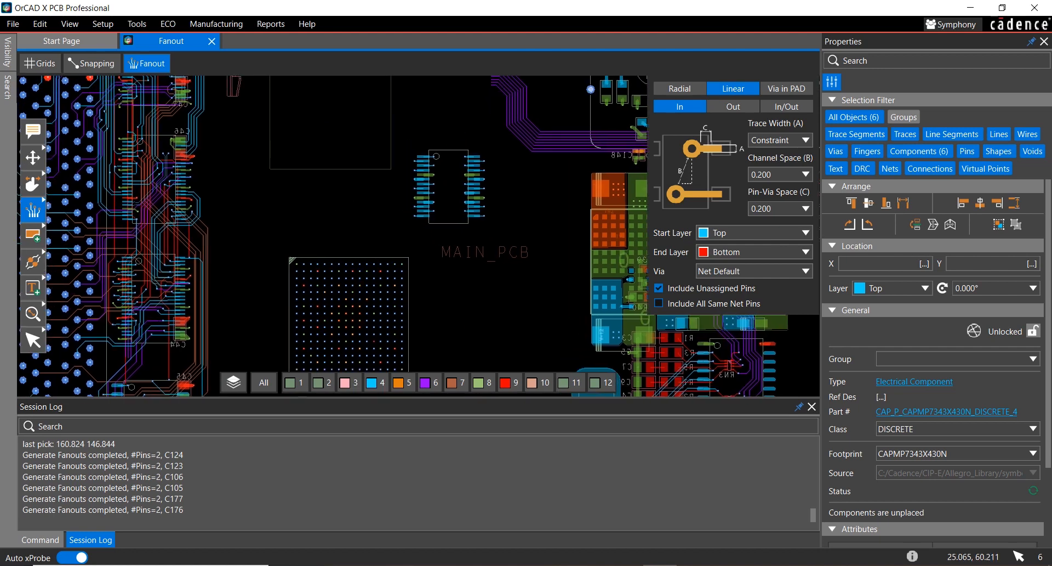
{"action": "mouse_move", "coordinate": [356, 169]}
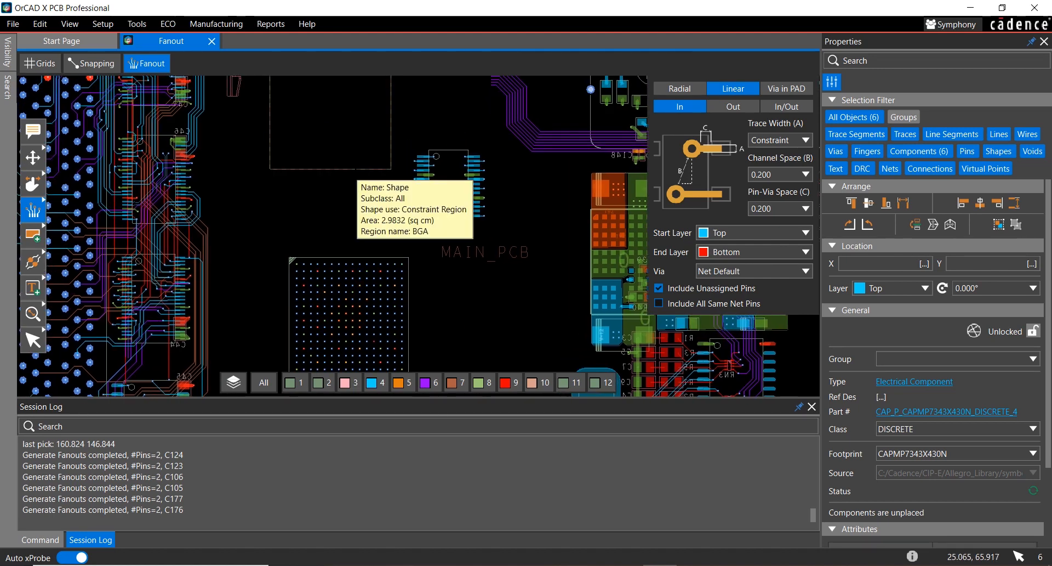
{"action": "left_click", "coordinate": [33, 157]}
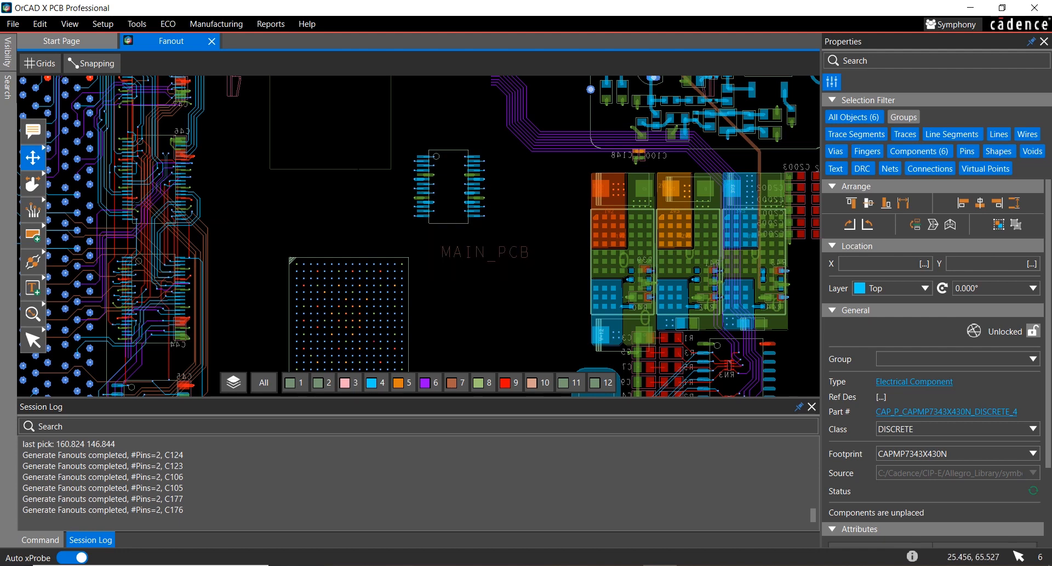
{"action": "left_click", "coordinate": [399, 193]}
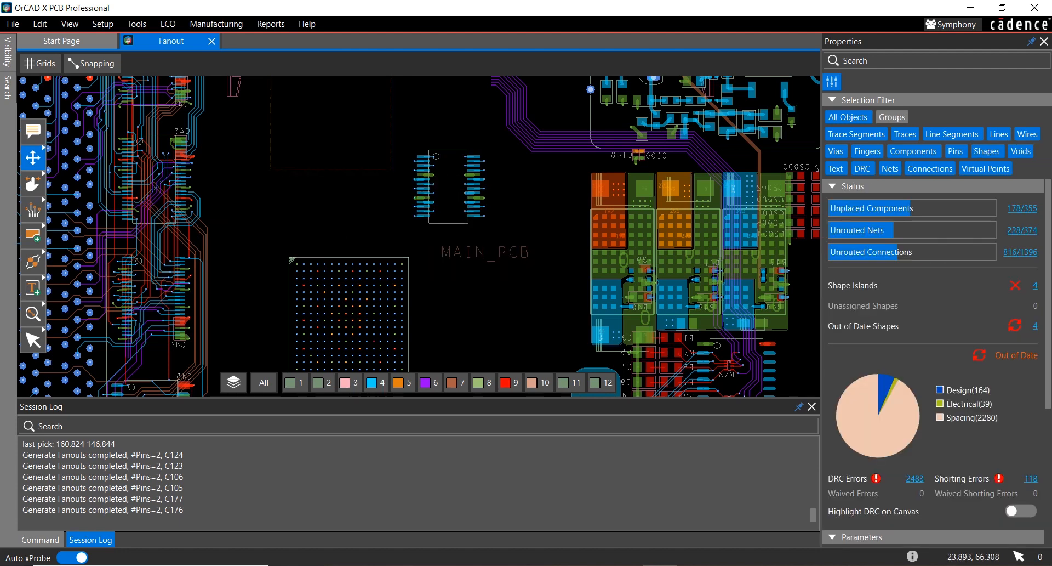
{"action": "left_click", "coordinate": [346, 168]}
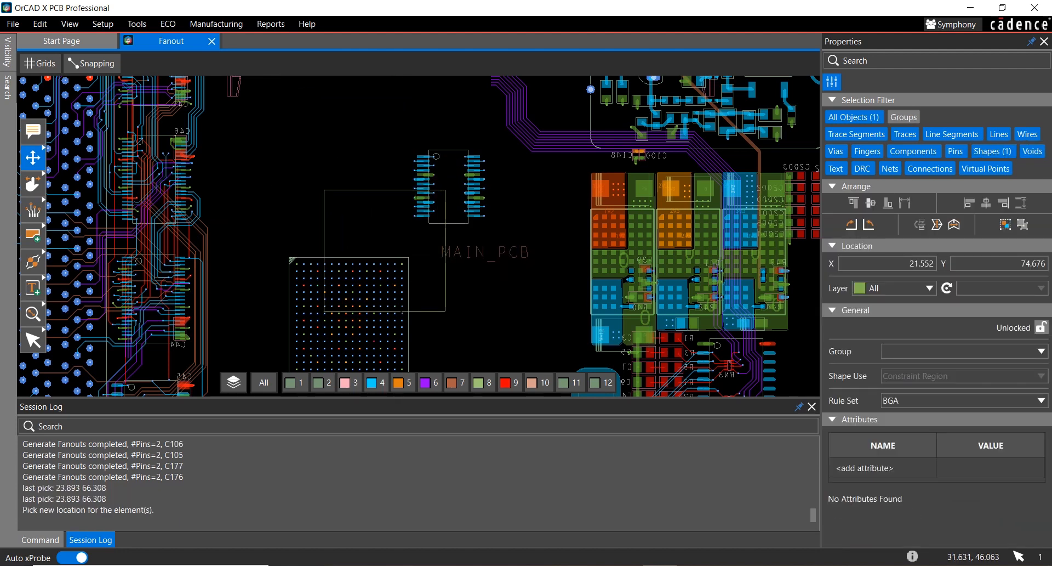
{"action": "left_click", "coordinate": [391, 183]}
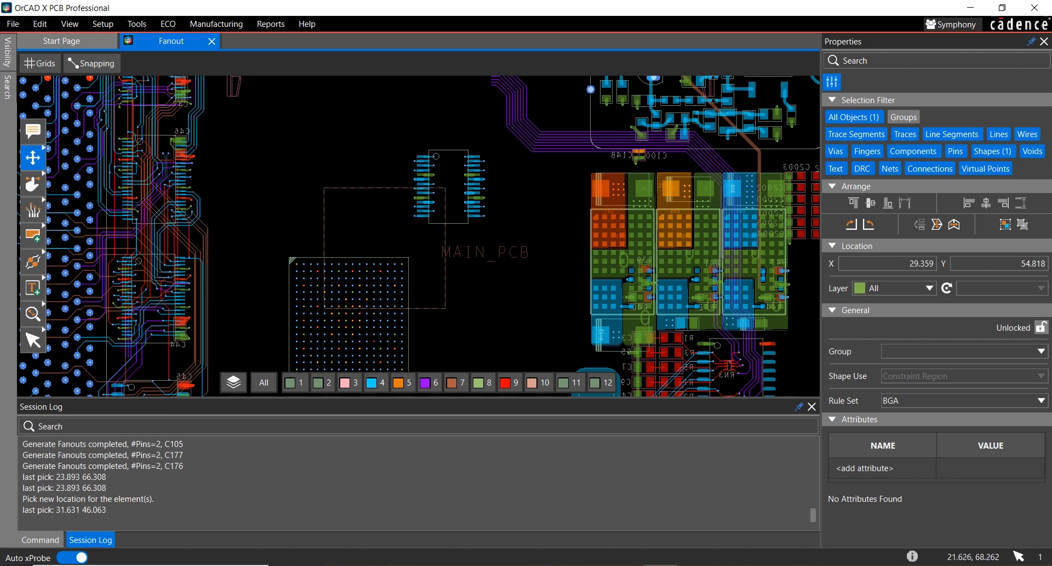
Step: Restart Fanout with the Radial pattern and try to pick U2 for fanout
{"action": "left_click", "coordinate": [44, 216]}
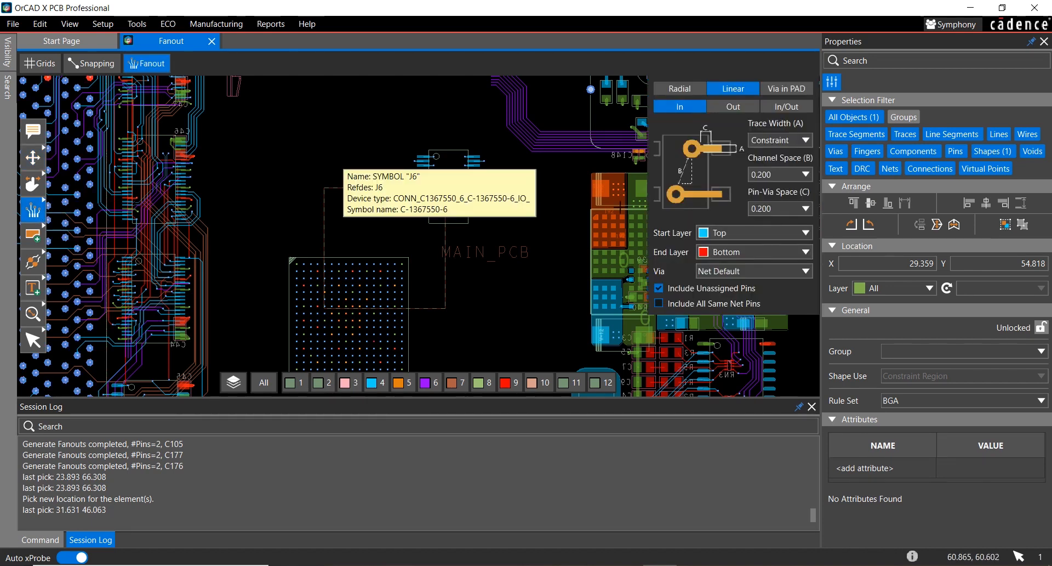
{"action": "left_click", "coordinate": [684, 91]}
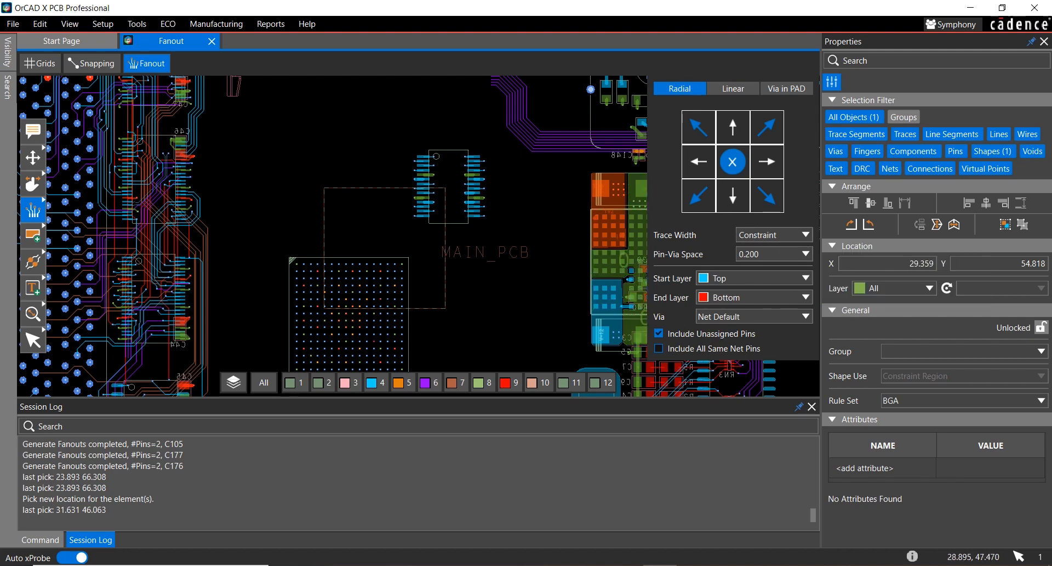
{"action": "left_click", "coordinate": [346, 323]}
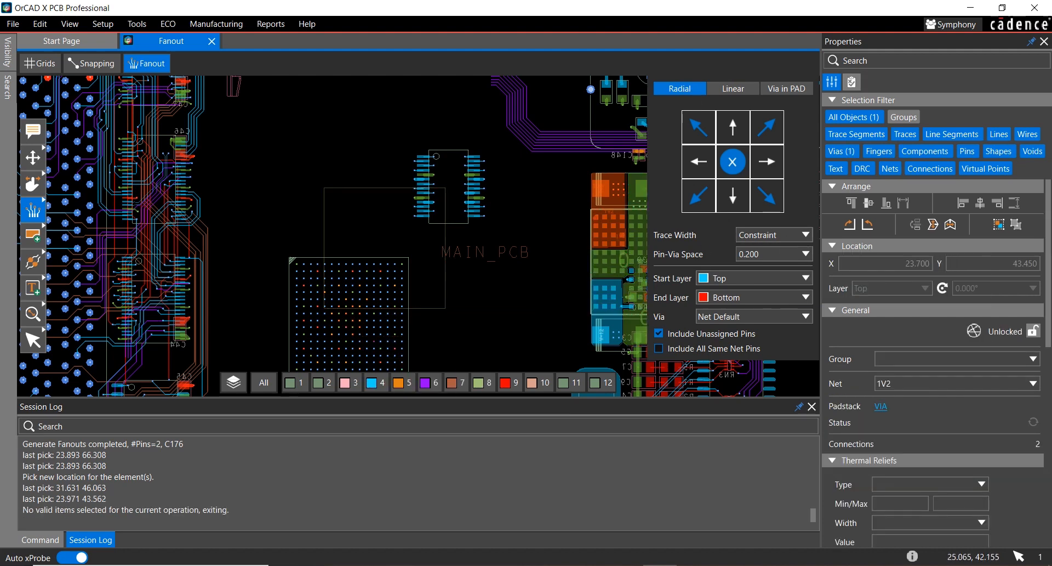
{"action": "scroll", "coordinate": [353, 334], "scroll_direction": "up", "scroll_amount": 2}
{"action": "left_click", "coordinate": [341, 271]}
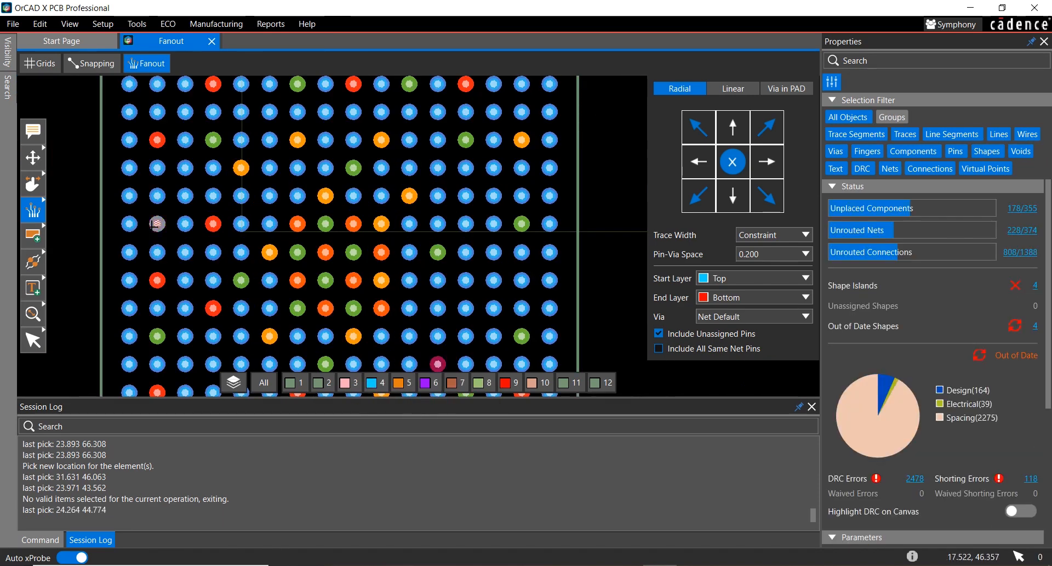
Step: Show the reference designators on all top component layers and fan out U2 with the Radial pattern, leaving it deselected
{"action": "left_click", "coordinate": [8, 52]}
{"action": "scroll", "coordinate": [131, 412], "scroll_direction": "down", "scroll_amount": 5}
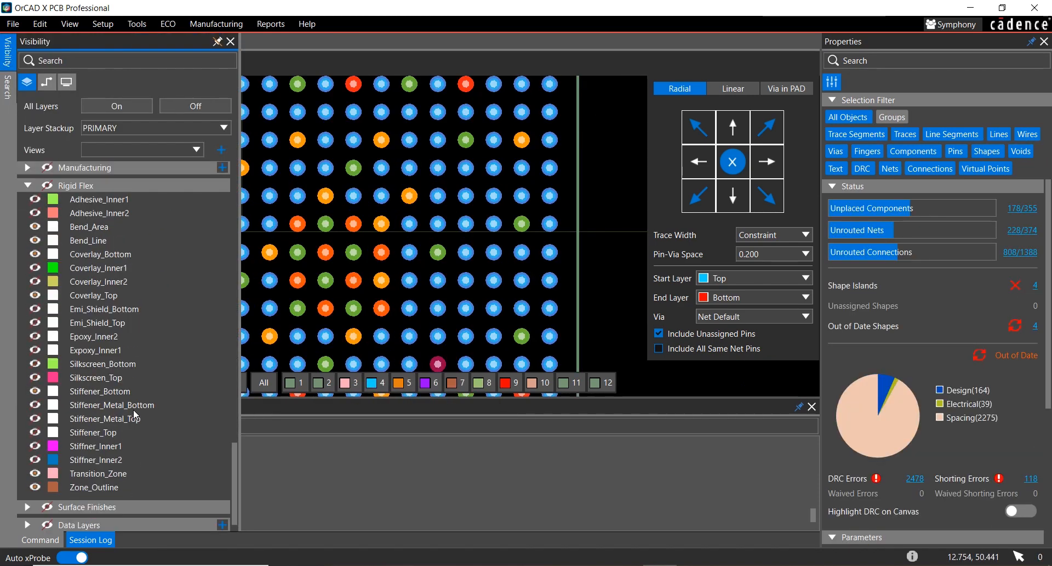
{"action": "scroll", "coordinate": [159, 387], "scroll_direction": "up", "scroll_amount": 8}
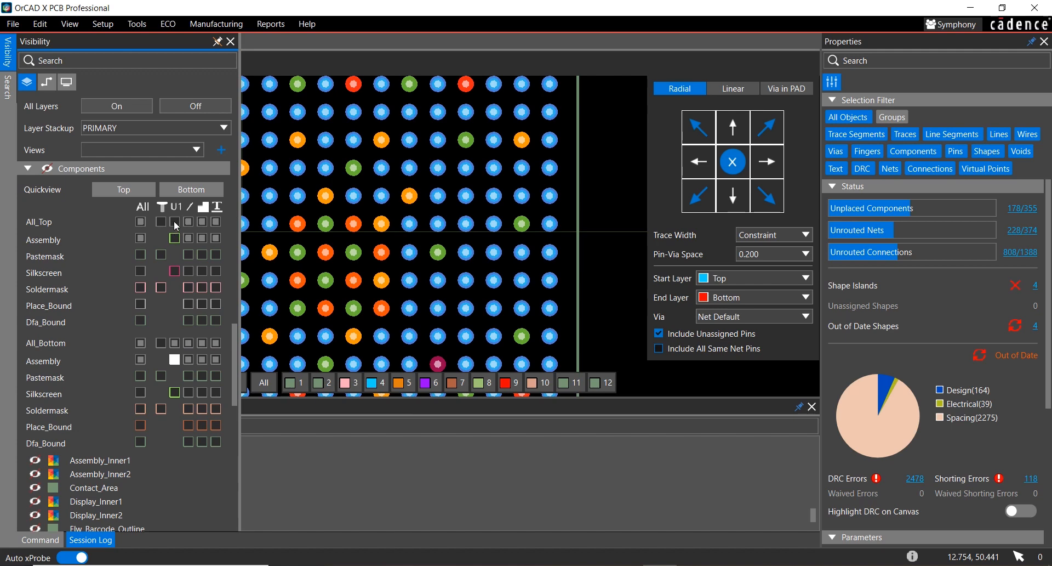
{"action": "left_click", "coordinate": [175, 221]}
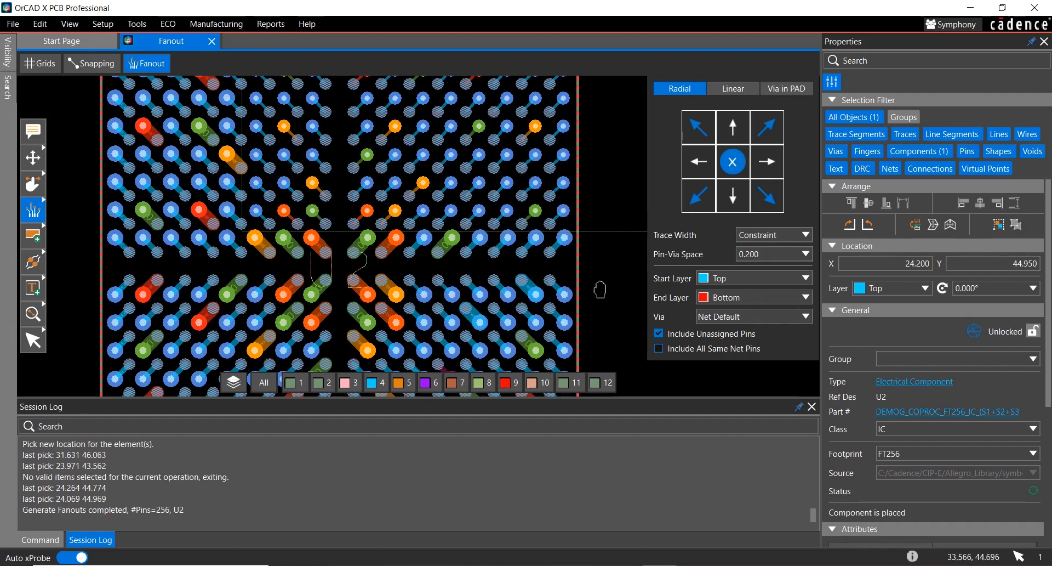
{"action": "middle_click_drag", "start_coordinate": [601, 290], "coordinate": [576, 342]}
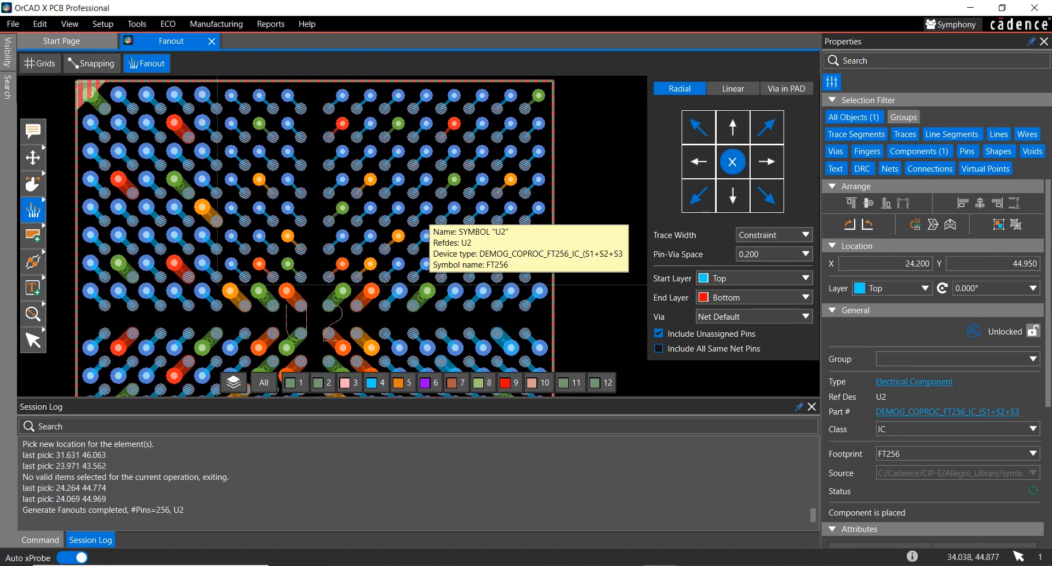
{"action": "left_click", "coordinate": [594, 316]}
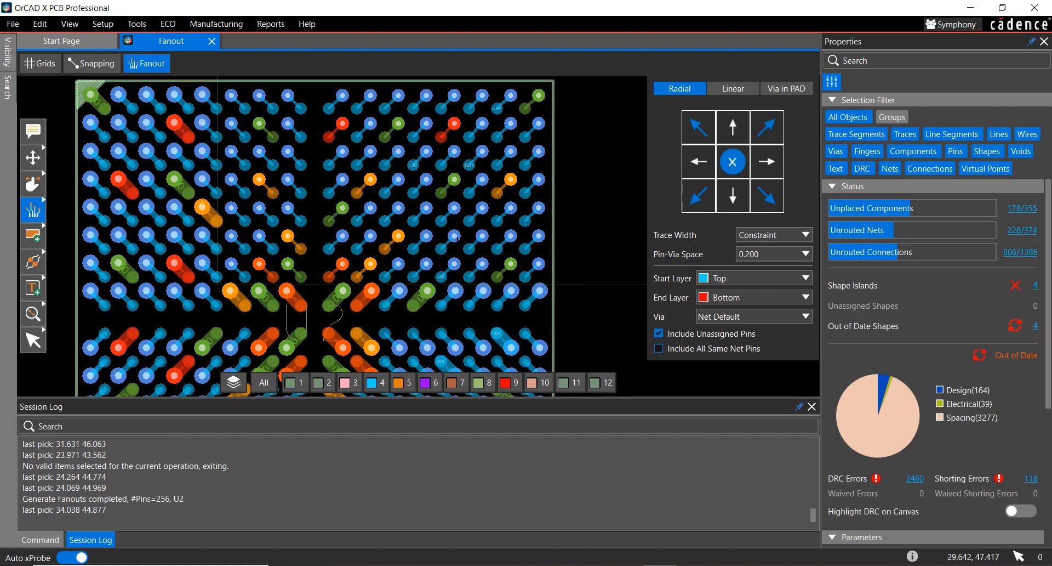
{"action": "scroll", "coordinate": [456, 240], "scroll_direction": "up", "scroll_amount": 5}
{"action": "scroll", "coordinate": [455, 239], "scroll_direction": "down", "scroll_amount": 5}
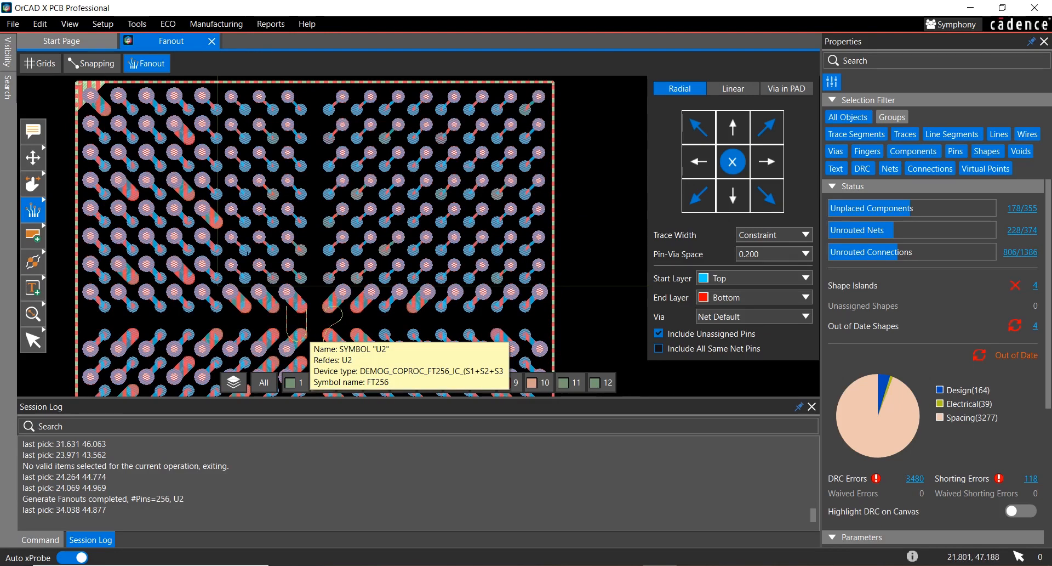
Step: Fan out component U4 with the Linear Out pattern
{"action": "scroll", "coordinate": [248, 253], "scroll_direction": "down", "scroll_amount": 1}
{"action": "middle_click_drag", "start_coordinate": [371, 156], "coordinate": [325, 239]}
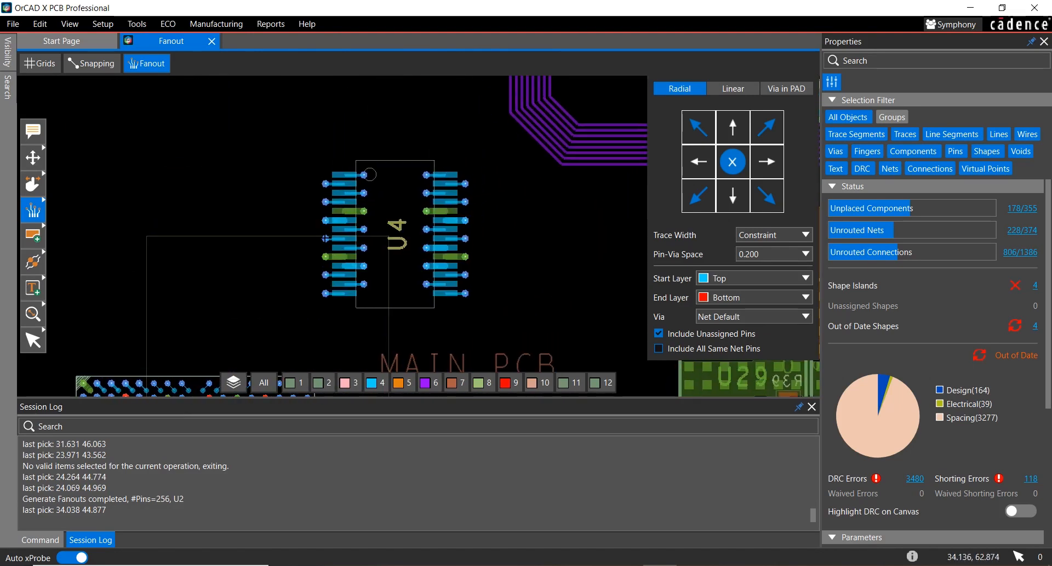
{"action": "scroll", "coordinate": [326, 238], "scroll_direction": "up", "scroll_amount": 2}
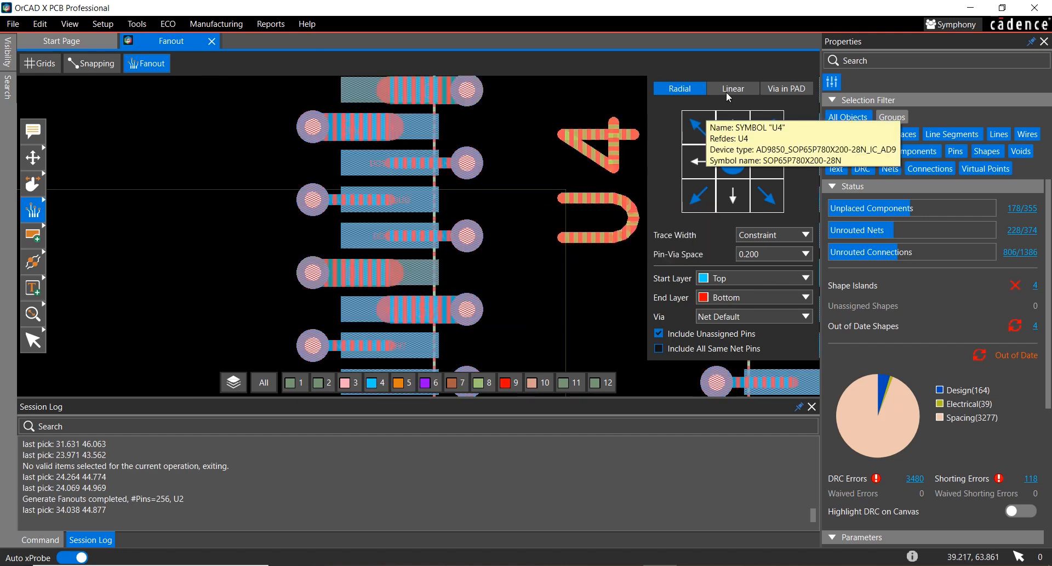
{"action": "left_click", "coordinate": [734, 89]}
{"action": "left_click", "coordinate": [733, 106]}
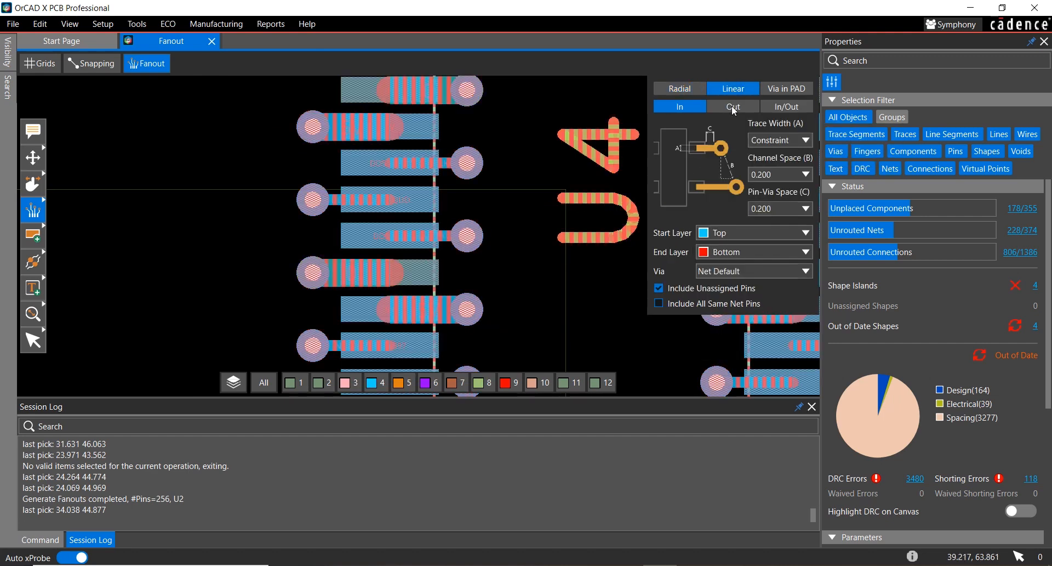
{"action": "left_click", "coordinate": [341, 130]}
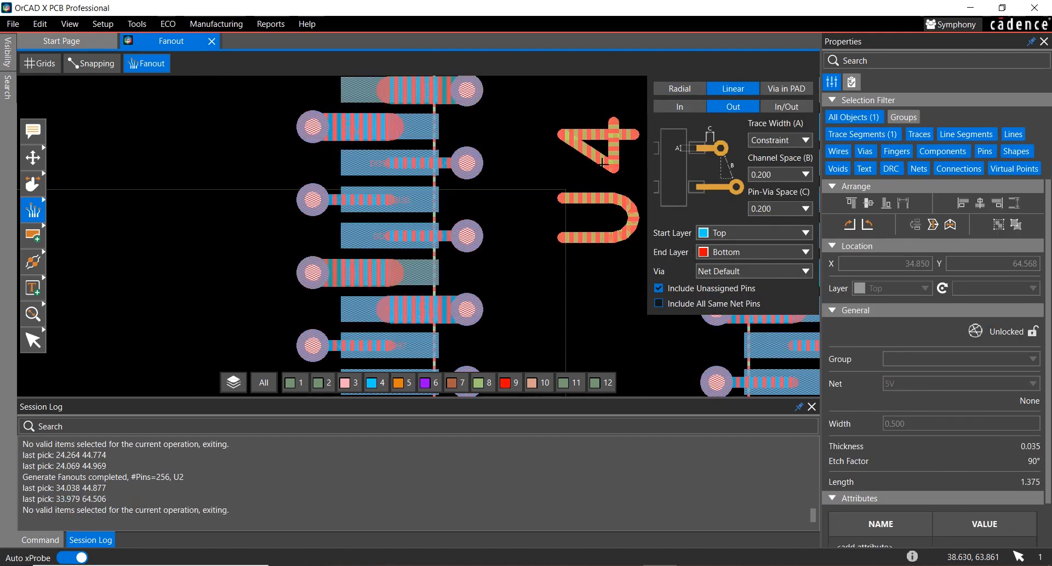
{"action": "left_click", "coordinate": [603, 164]}
{"action": "scroll", "coordinate": [437, 293], "scroll_direction": "down", "scroll_amount": 2}
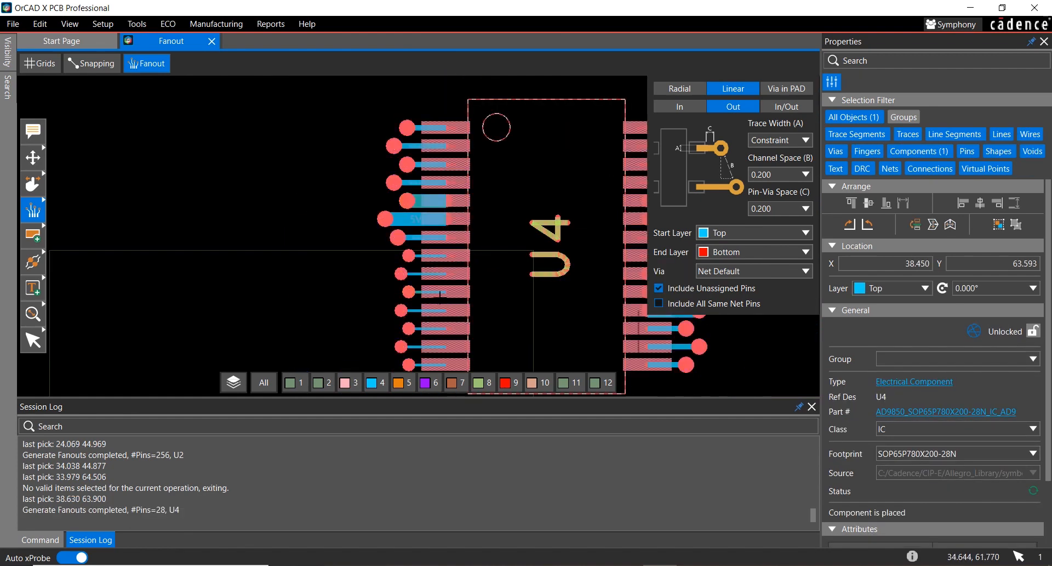
Step: Move the BGA constraint region so that it covers the whole of U2
{"action": "scroll", "coordinate": [333, 285], "scroll_direction": "down", "scroll_amount": 3}
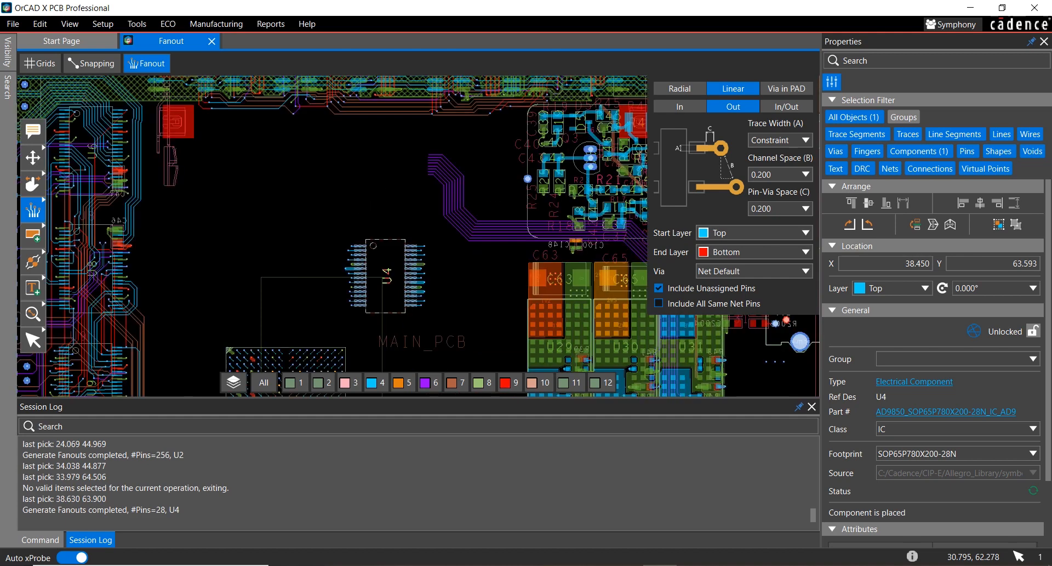
{"action": "middle_click_drag", "start_coordinate": [333, 285], "coordinate": [329, 163]}
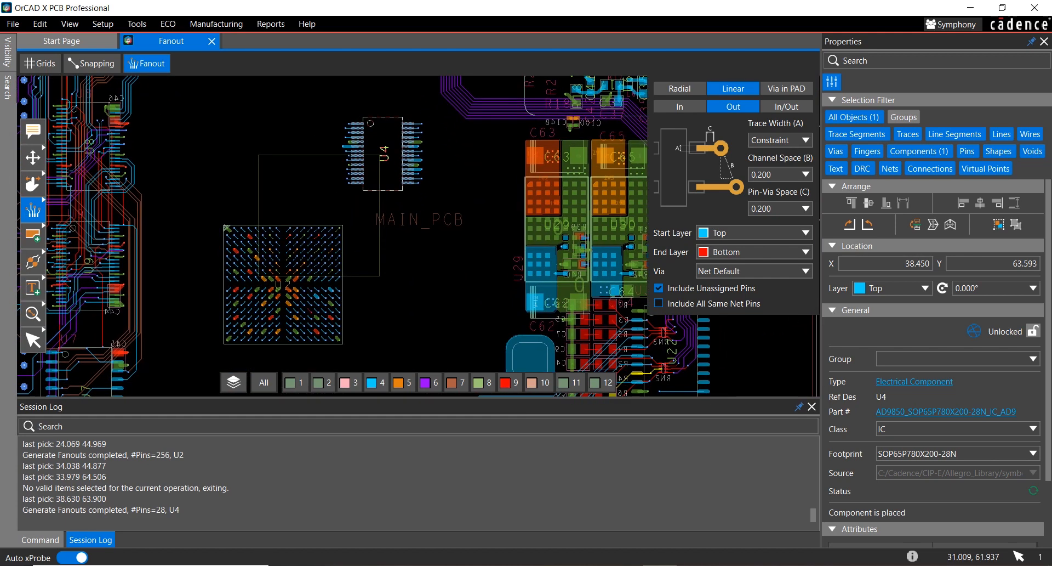
{"action": "left_click", "coordinate": [32, 157]}
{"action": "left_click", "coordinate": [297, 159]}
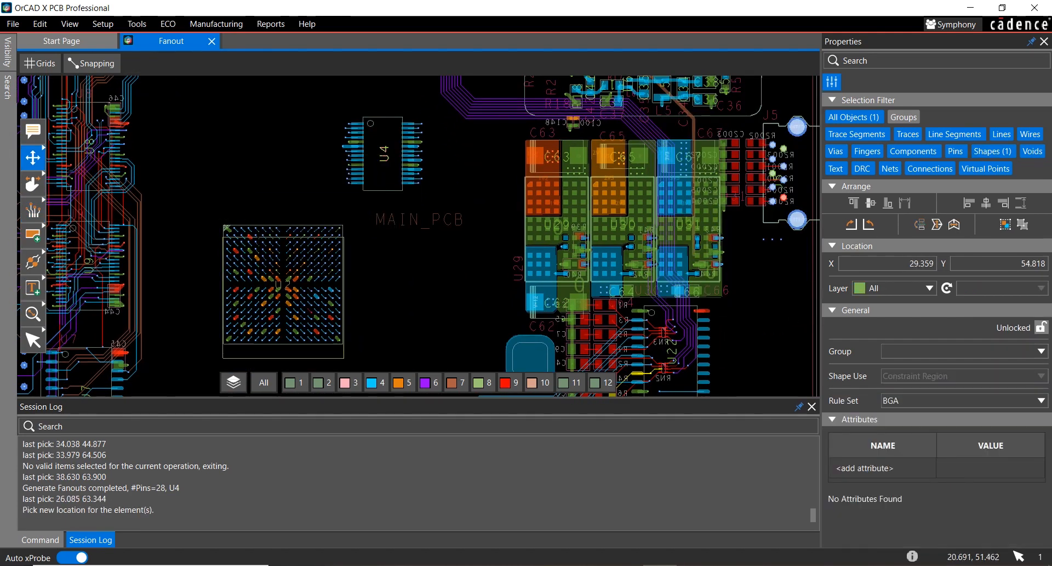
{"action": "left_click", "coordinate": [263, 225]}
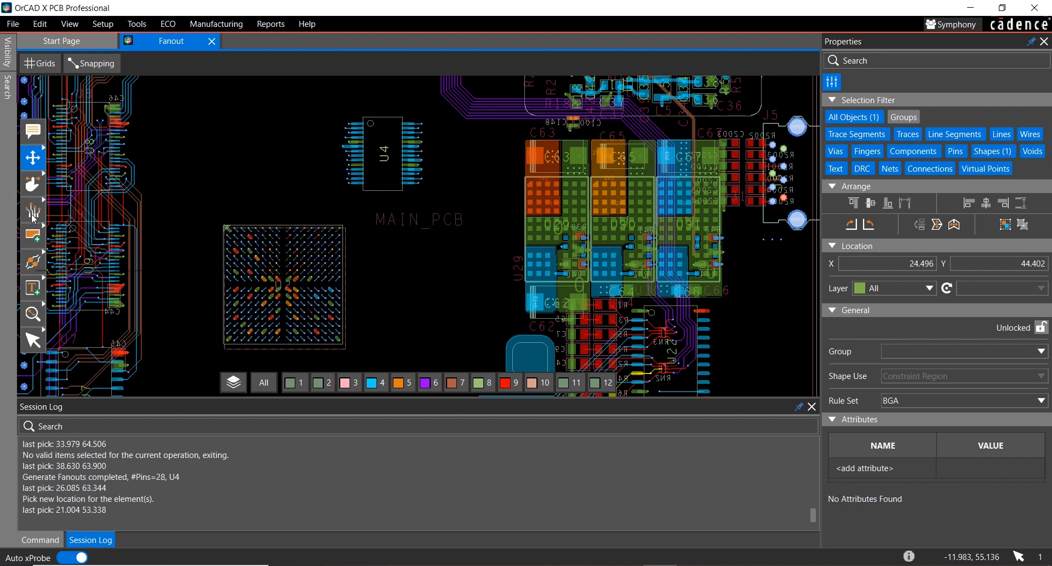
Step: Set up a new rectangular shape as a Constraint Region on all layers with the Bga rule set
{"action": "left_click", "coordinate": [31, 238]}
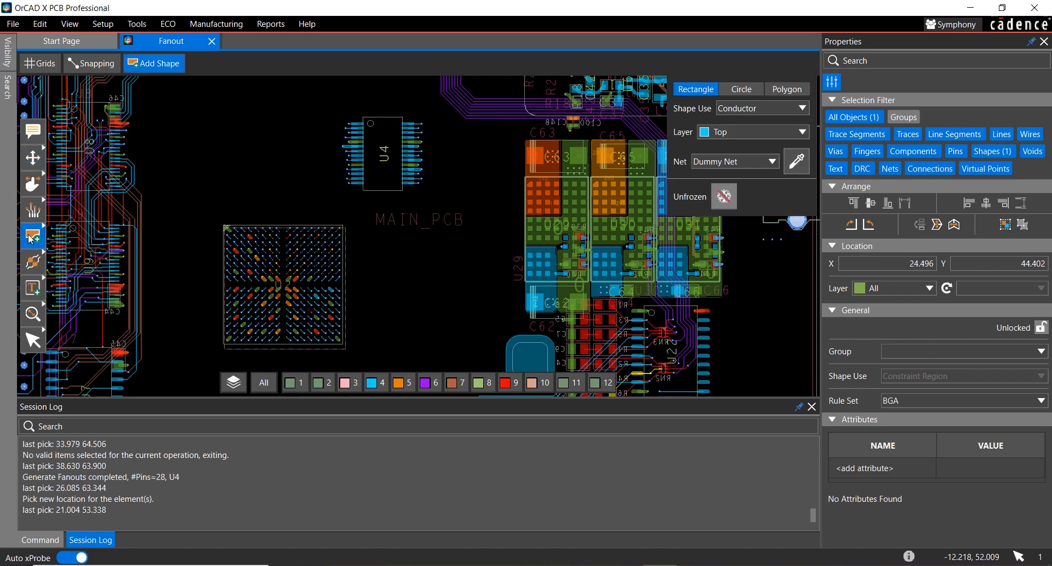
{"action": "left_click", "coordinate": [788, 109]}
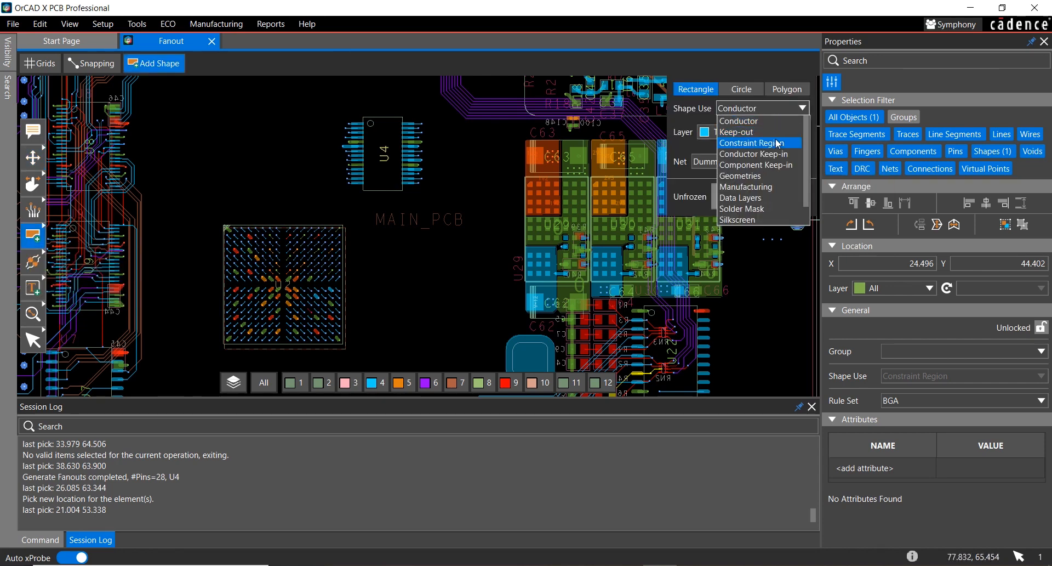
{"action": "left_click", "coordinate": [778, 143]}
{"action": "left_click", "coordinate": [798, 133]}
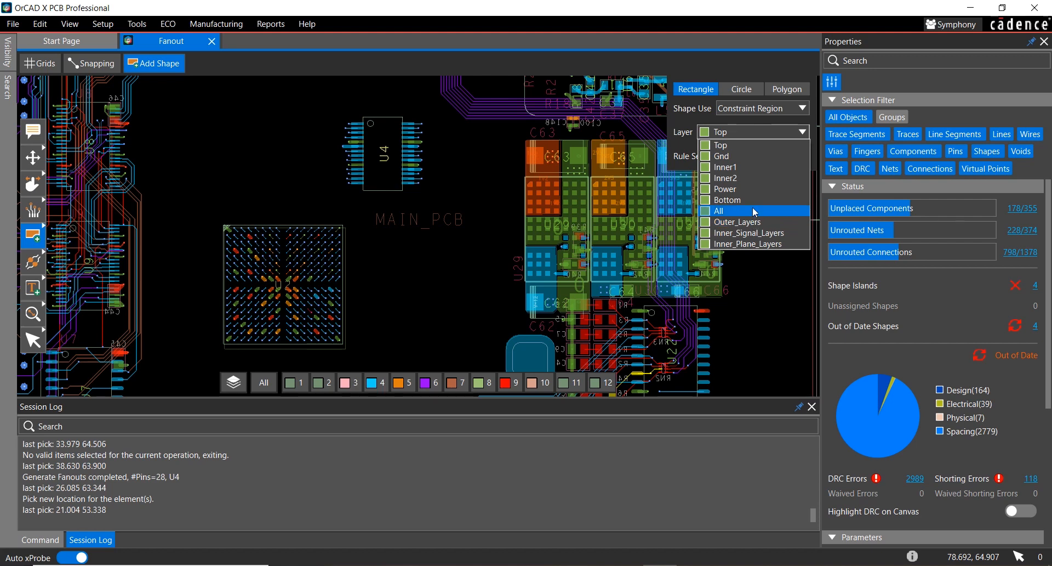
{"action": "left_click", "coordinate": [752, 208]}
{"action": "left_click", "coordinate": [804, 156]}
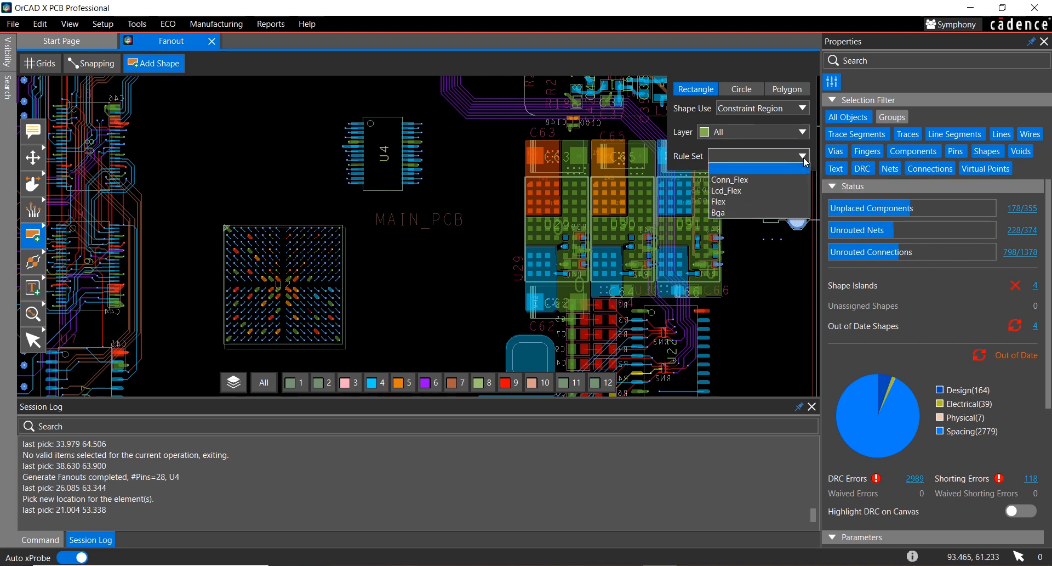
{"action": "left_click", "coordinate": [747, 212]}
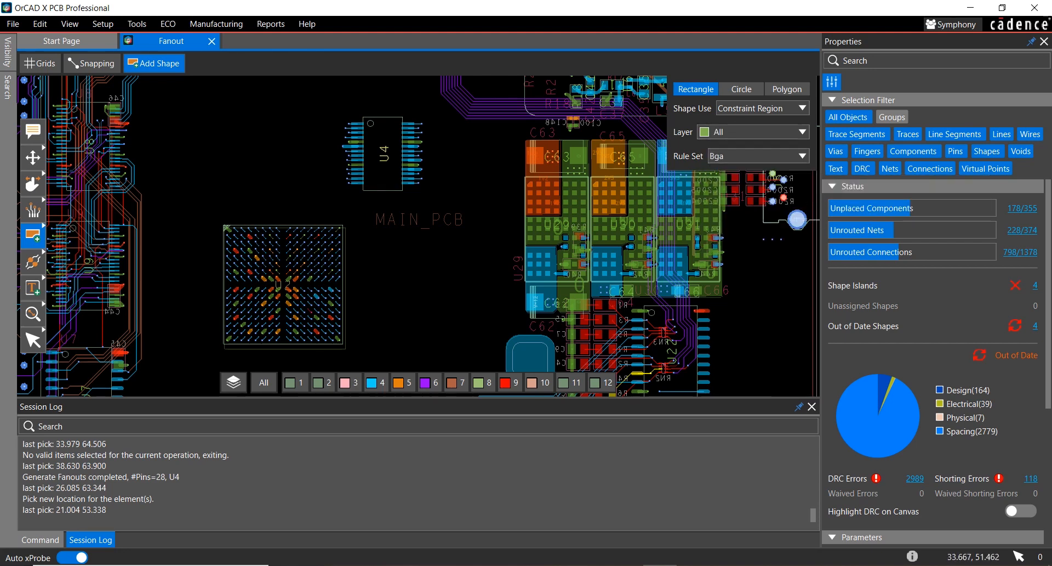
Step: Open the Constraint Manager and display the physical region constraints for all layers
{"action": "middle_click_drag", "start_coordinate": [401, 336], "coordinate": [298, 142]}
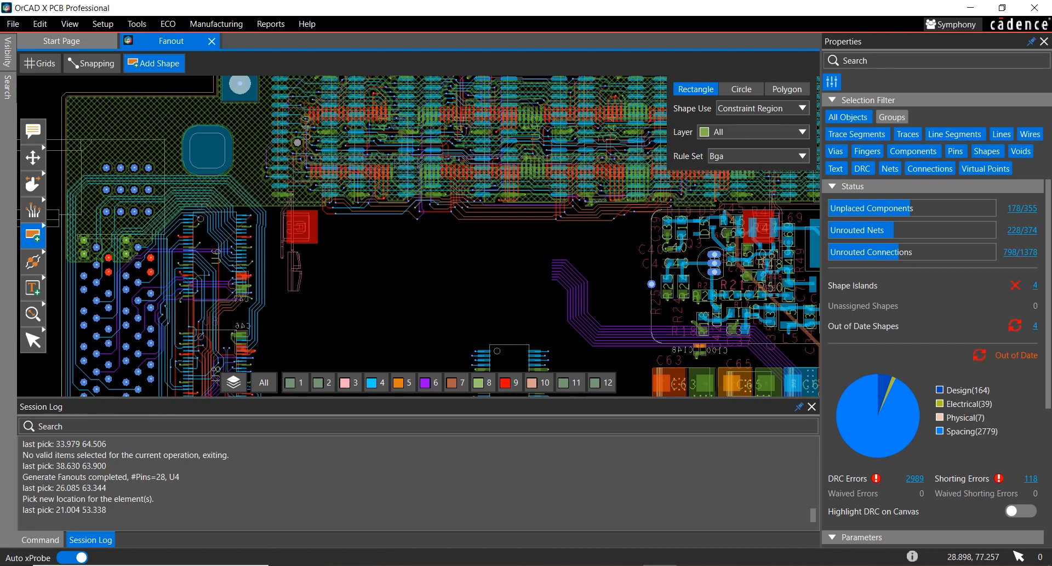
{"action": "middle_click_drag", "start_coordinate": [437, 275], "coordinate": [370, 227]}
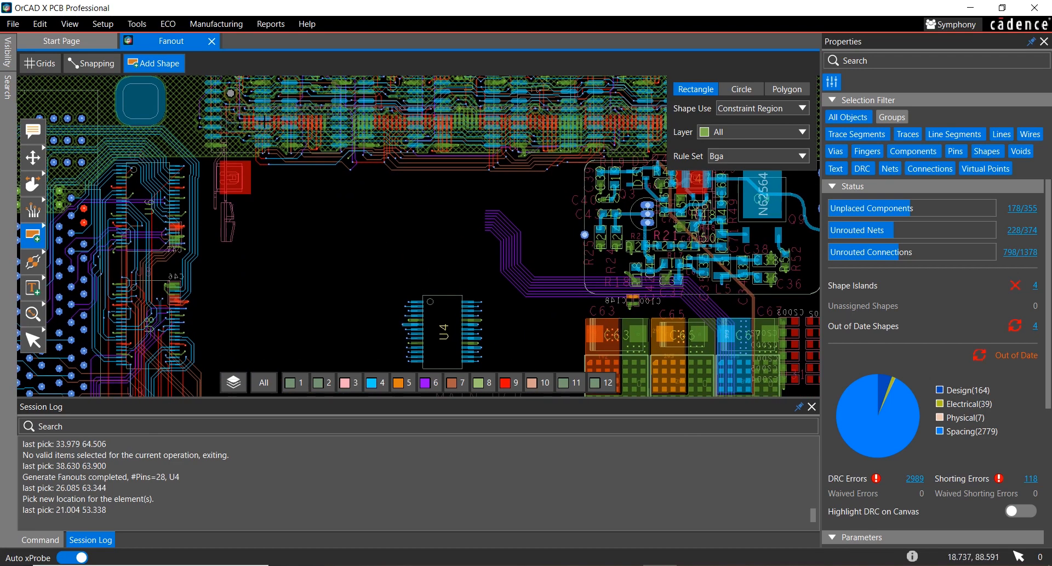
{"action": "left_click", "coordinate": [137, 24]}
{"action": "left_click", "coordinate": [147, 41]}
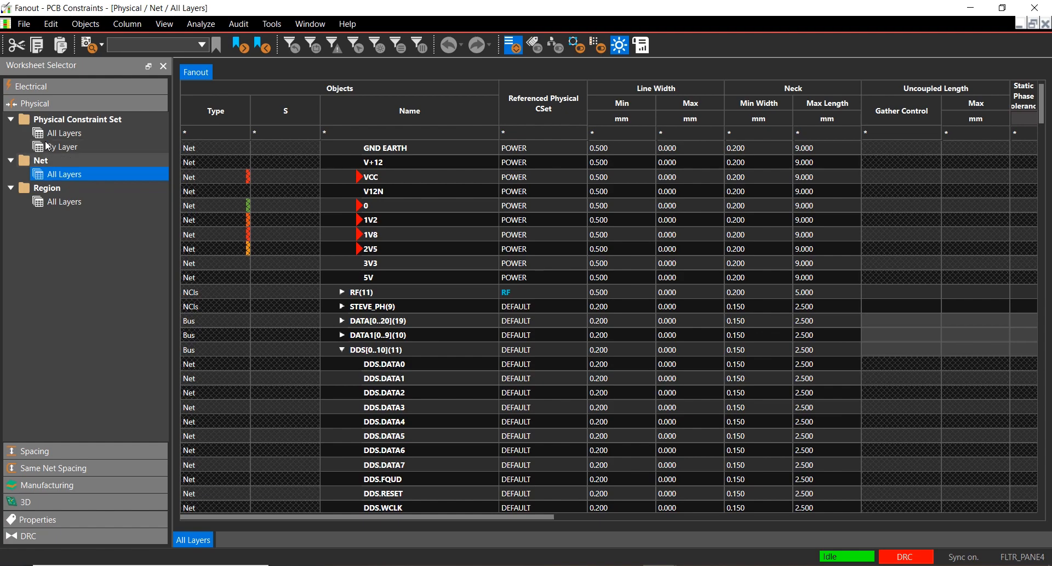
{"action": "left_click", "coordinate": [57, 203]}
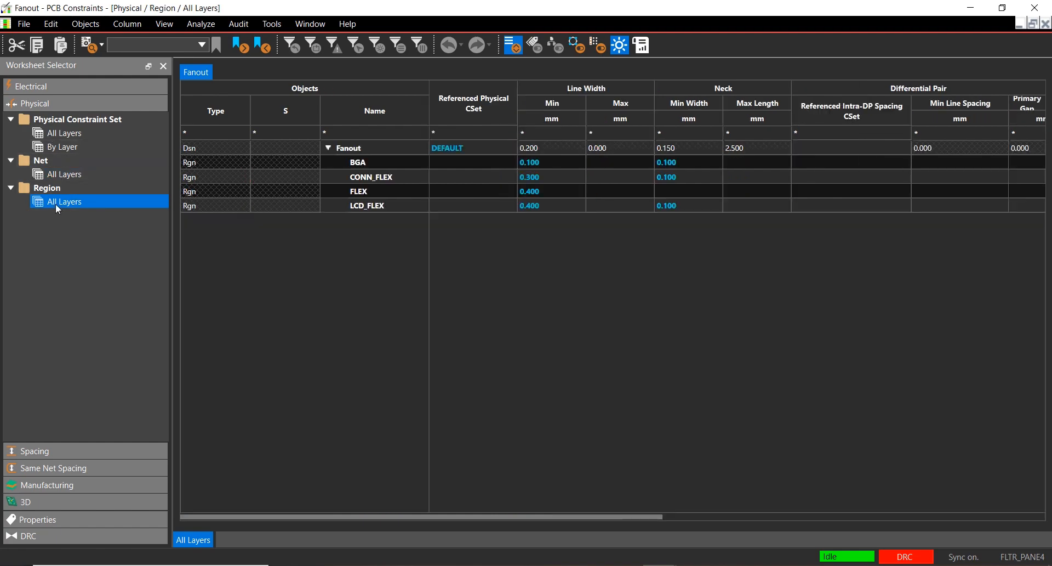